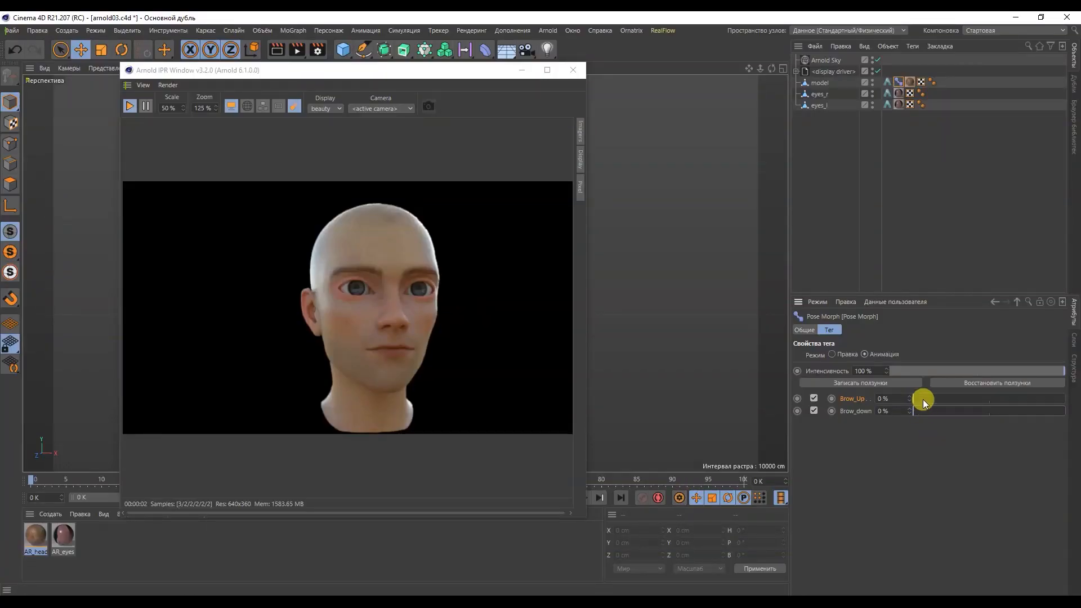
# Preview the head model's Brow_Up morph at 100%, then return the morph sliders to 0%
pyautogui.moveTo(923, 400); pyautogui.dragTo(1072, 398)
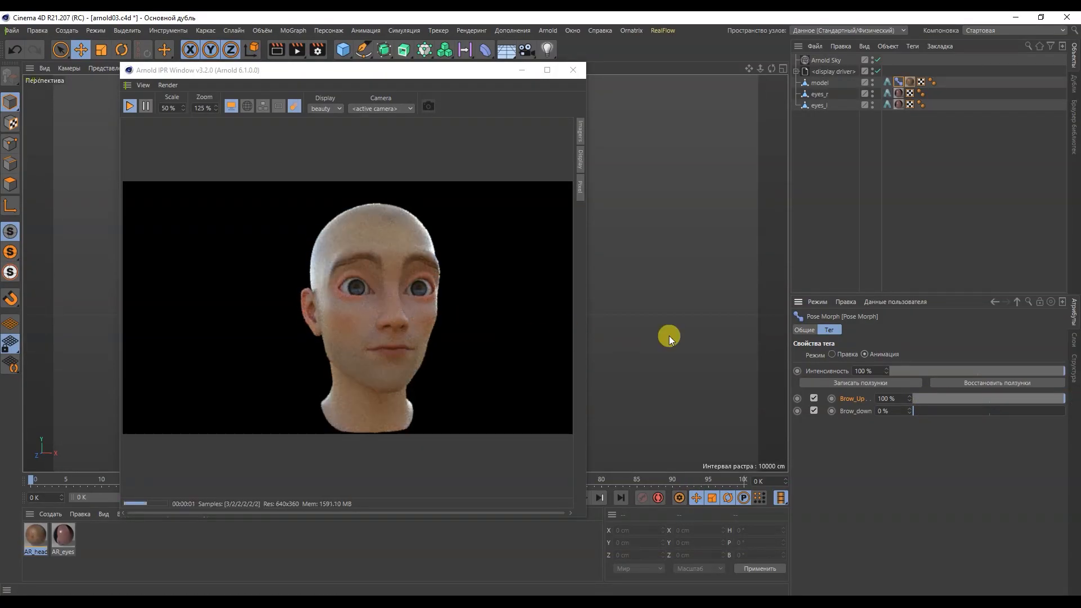
pyautogui.moveTo(1042, 398); pyautogui.dragTo(832, 411)
pyautogui.moveTo(915, 411); pyautogui.dragTo(736, 385)
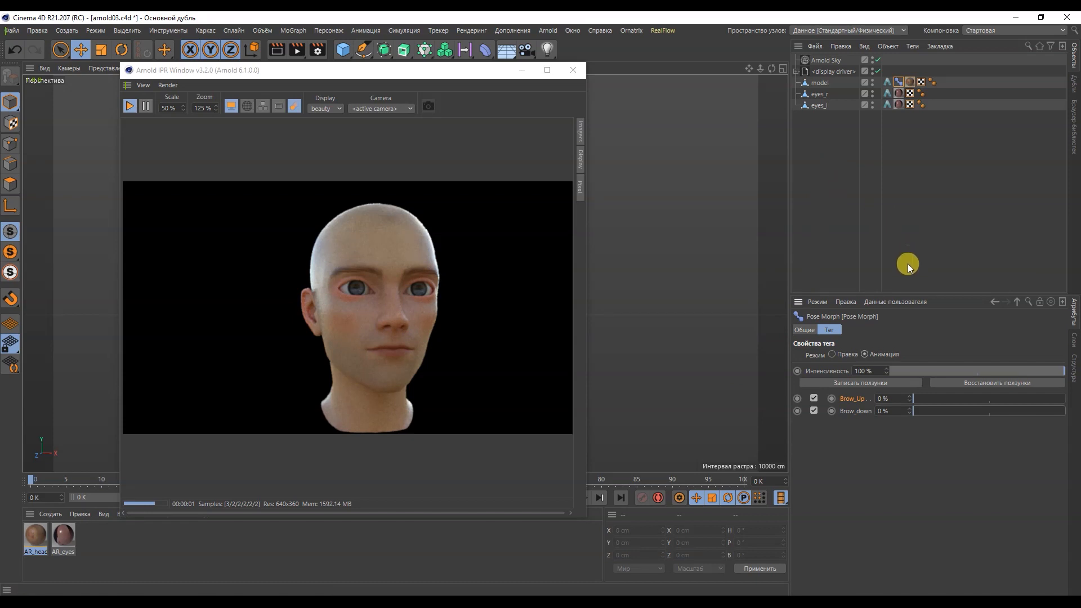
# Duplicate the model object and set the copy's Brow_Up morph to 100%
pyautogui.click(820, 85)
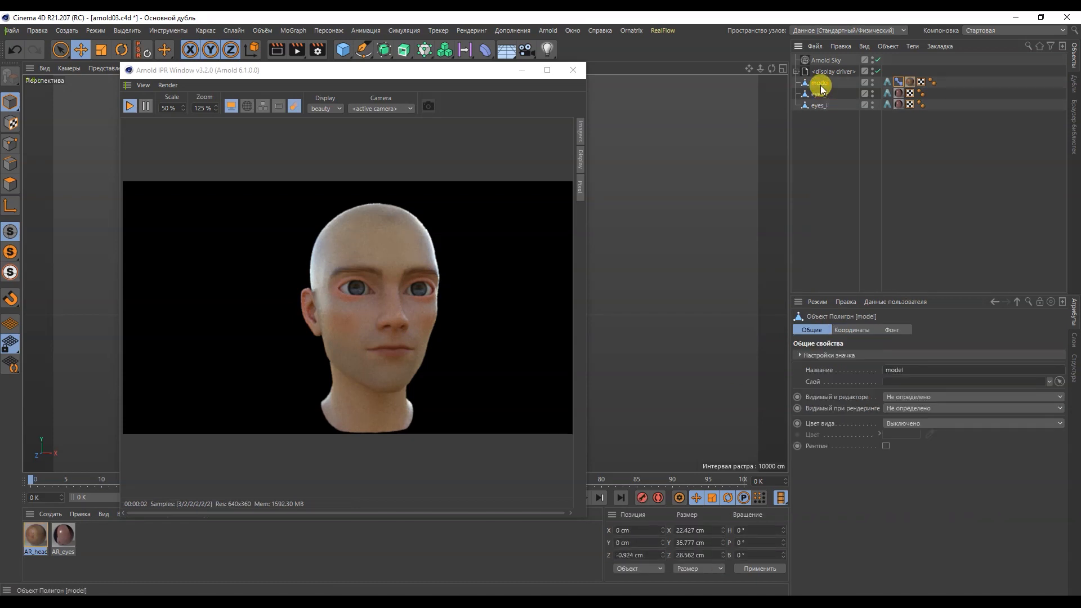
pyautogui.hotkey('ctrl', 'c')
pyautogui.hotkey('ctrl', 'v')
pyautogui.click(899, 60)
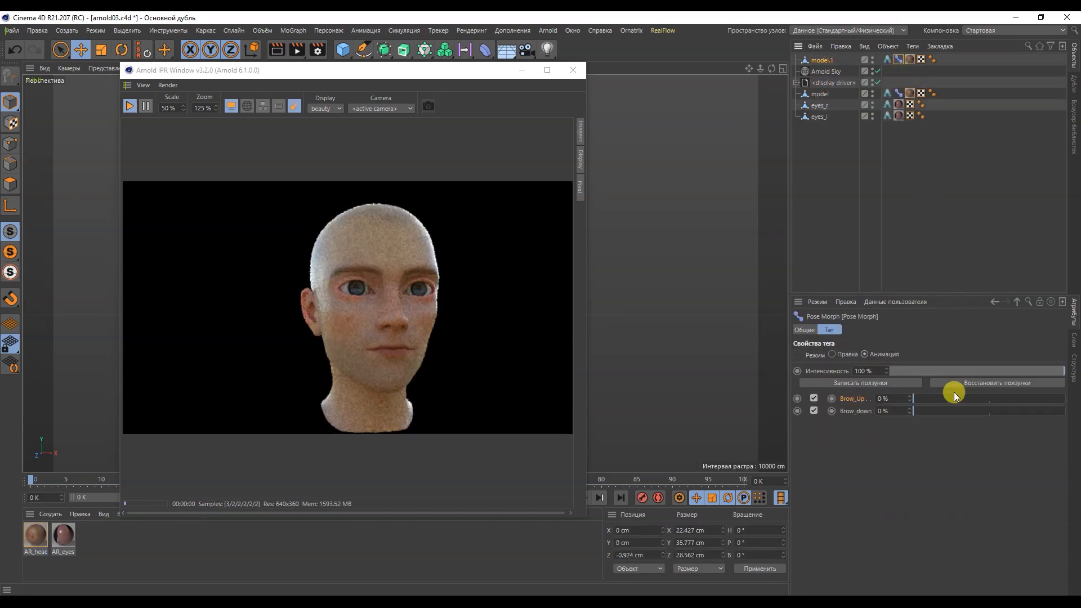
pyautogui.moveTo(933, 398); pyautogui.dragTo(1072, 398)
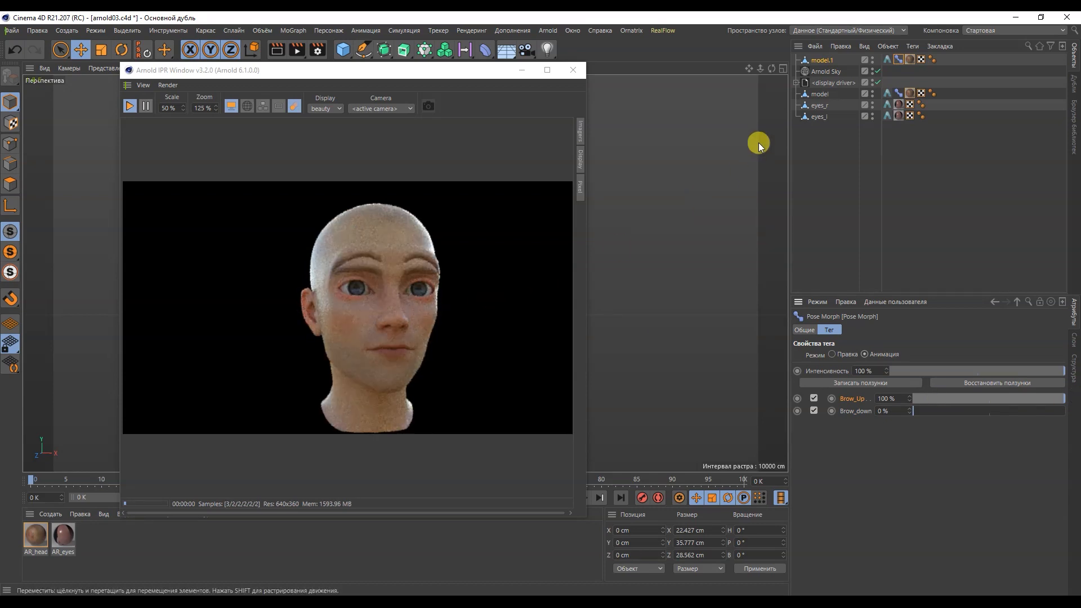
# Hide the original model and delete the Arnold, Pose Morph and material tags from the copy
pyautogui.doubleClick(872, 95)
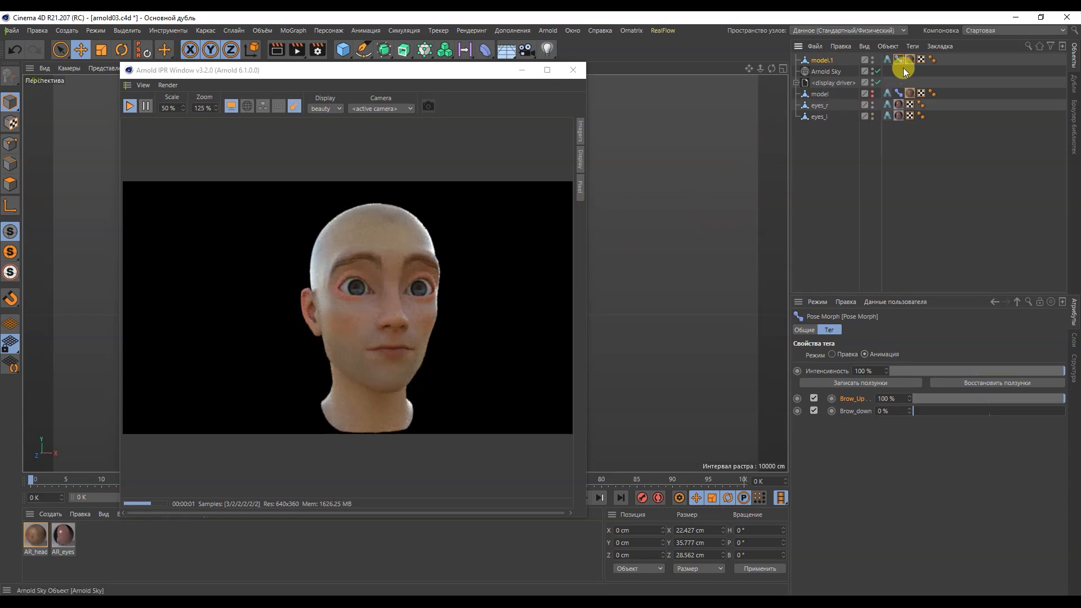
pyautogui.click(923, 72)
pyautogui.moveTo(911, 70); pyautogui.dragTo(893, 63)
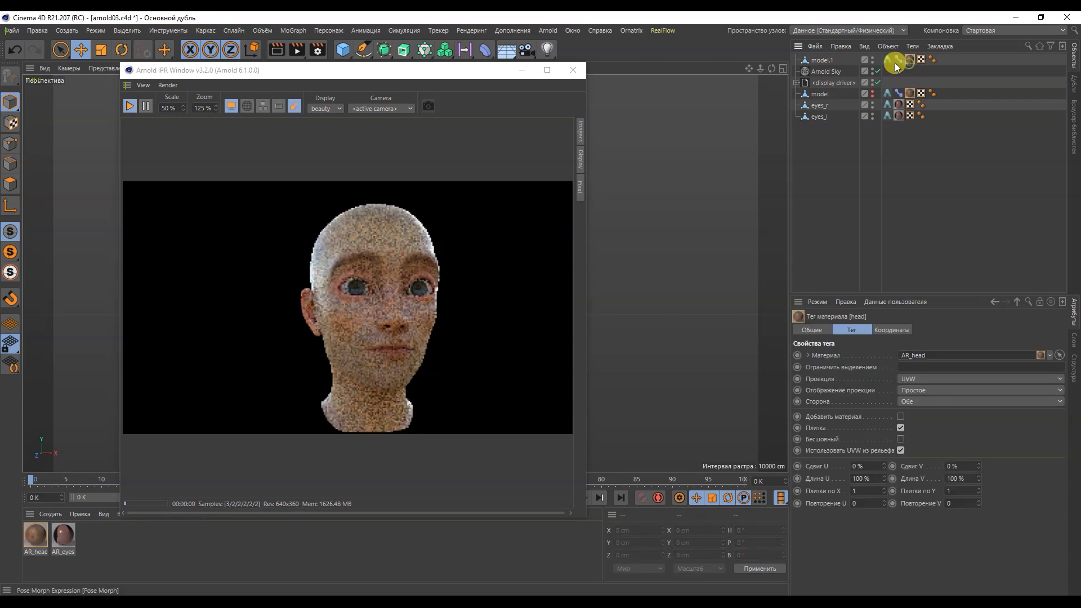
pyautogui.press('Delete')
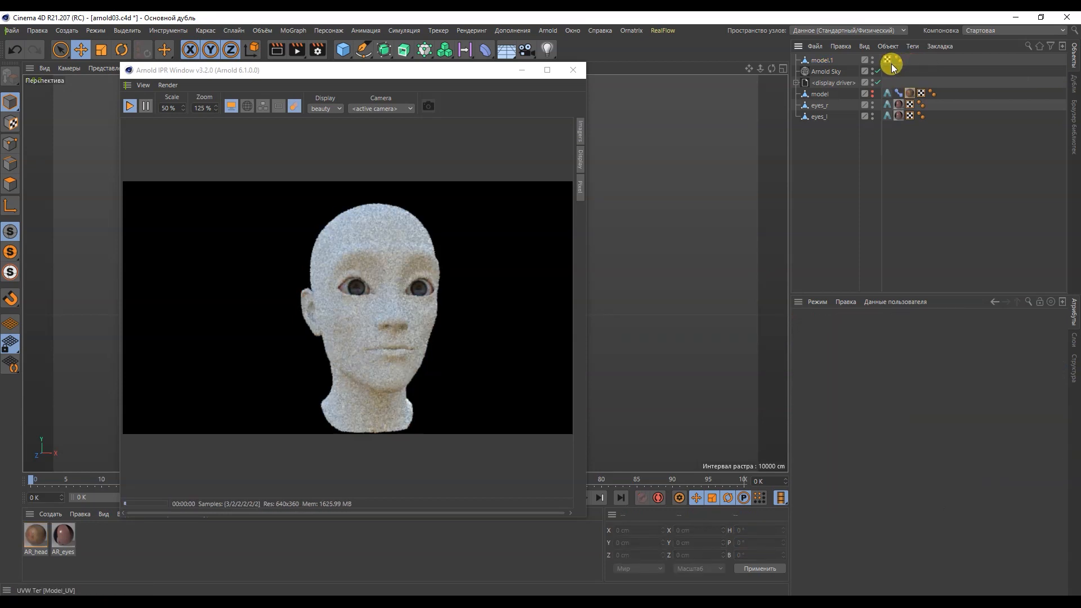
# Rename the stripped head copy as brow_up and hide it
pyautogui.doubleClick(819, 60)
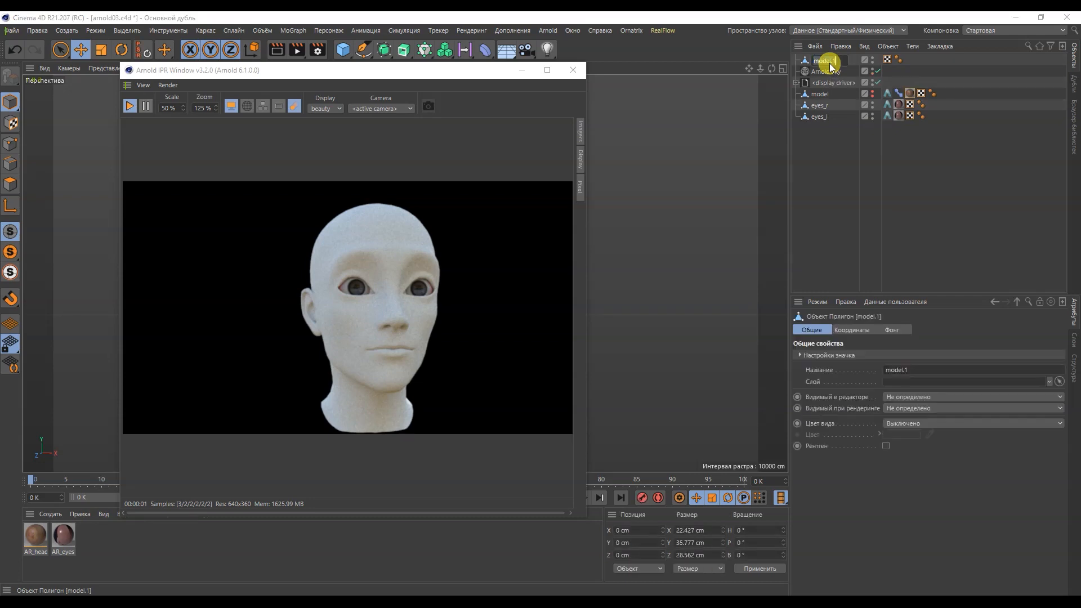
pyautogui.write('brow_')
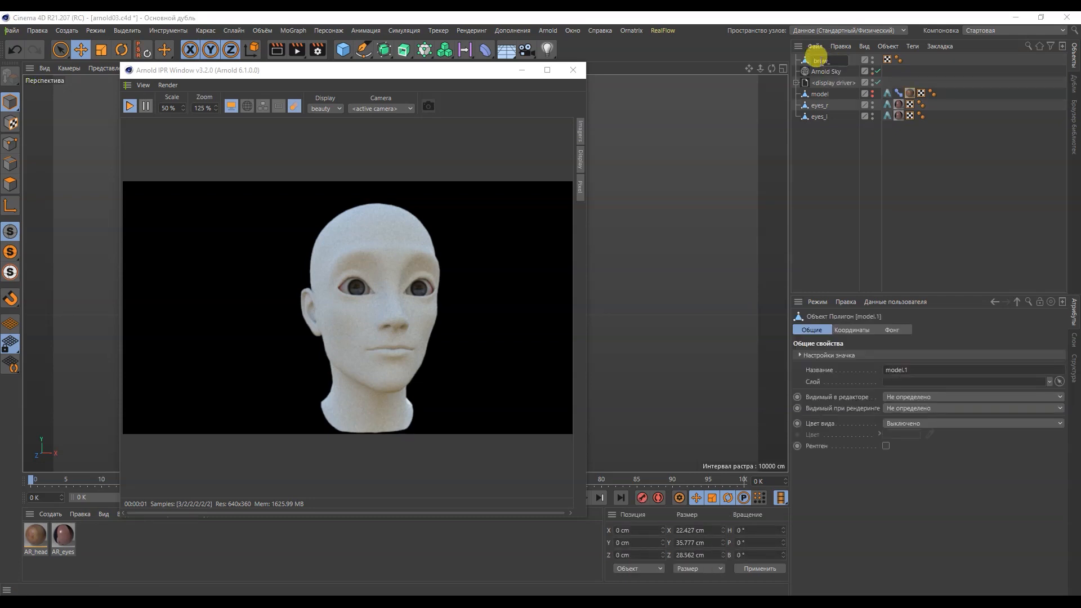
pyautogui.write('up')
pyautogui.press('Return')
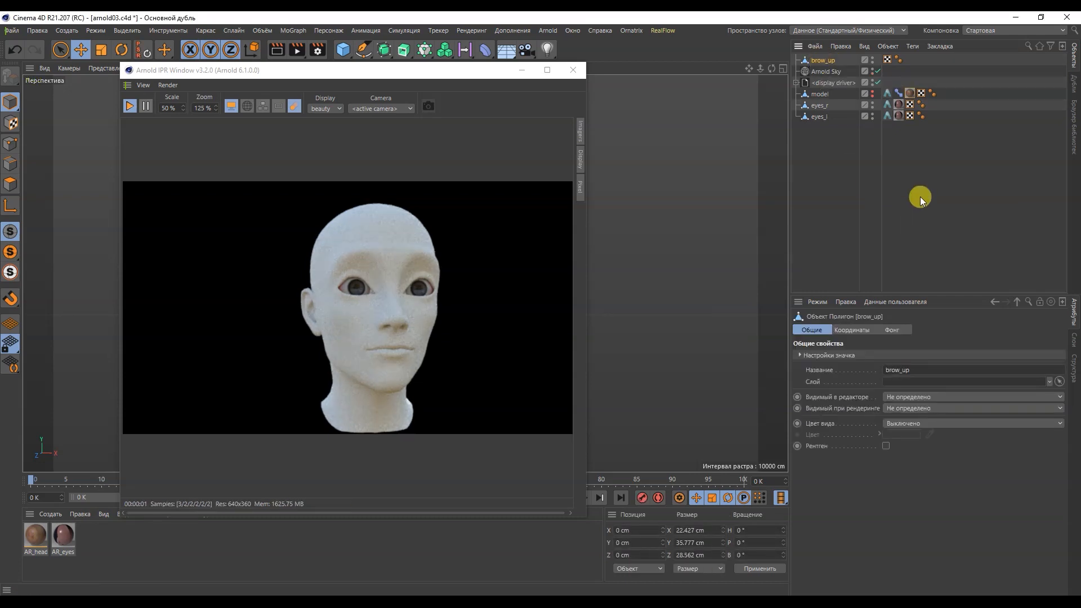
pyautogui.click(872, 62)
# Make another visible duplicate of the original model and set its Brow_down morph to 100%
pyautogui.click(825, 94)
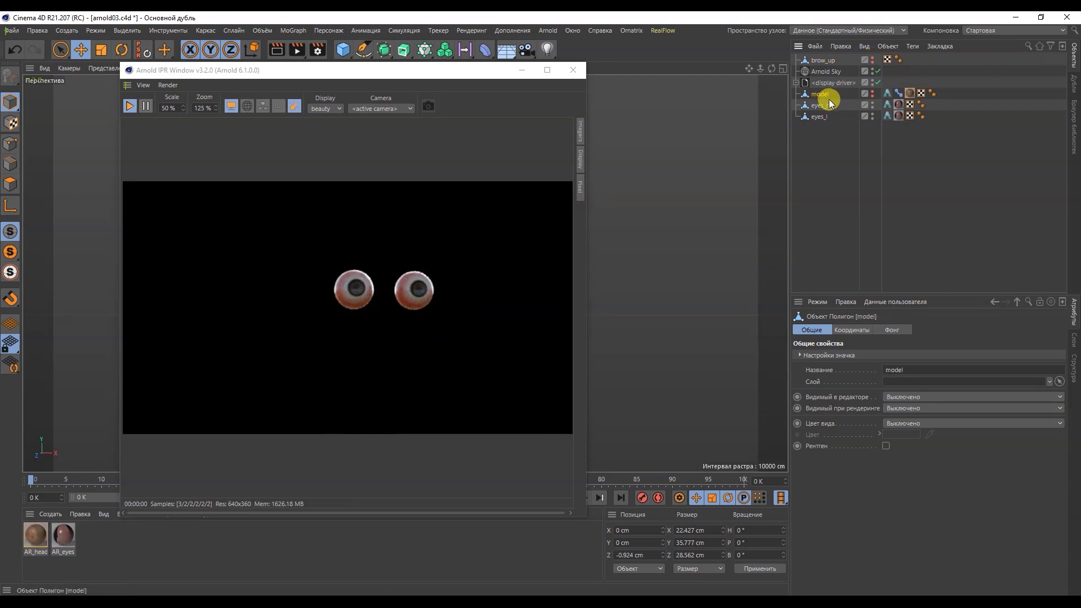
pyautogui.hotkey('ctrl', 'c')
pyautogui.hotkey('ctrl', 'v')
pyautogui.click(872, 61)
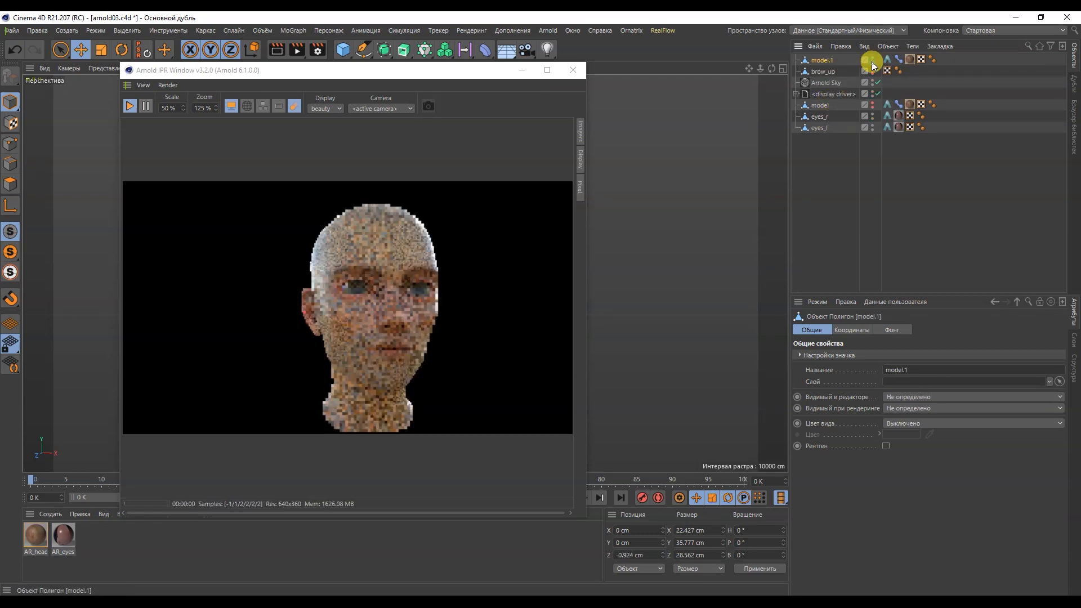
pyautogui.click(899, 59)
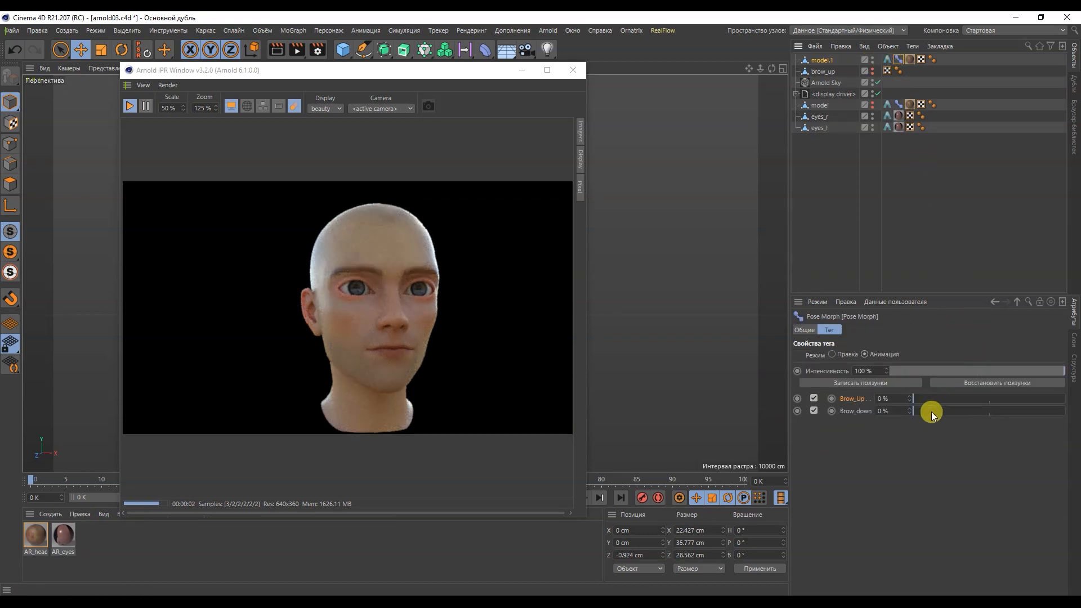
pyautogui.moveTo(953, 411); pyautogui.dragTo(975, 411)
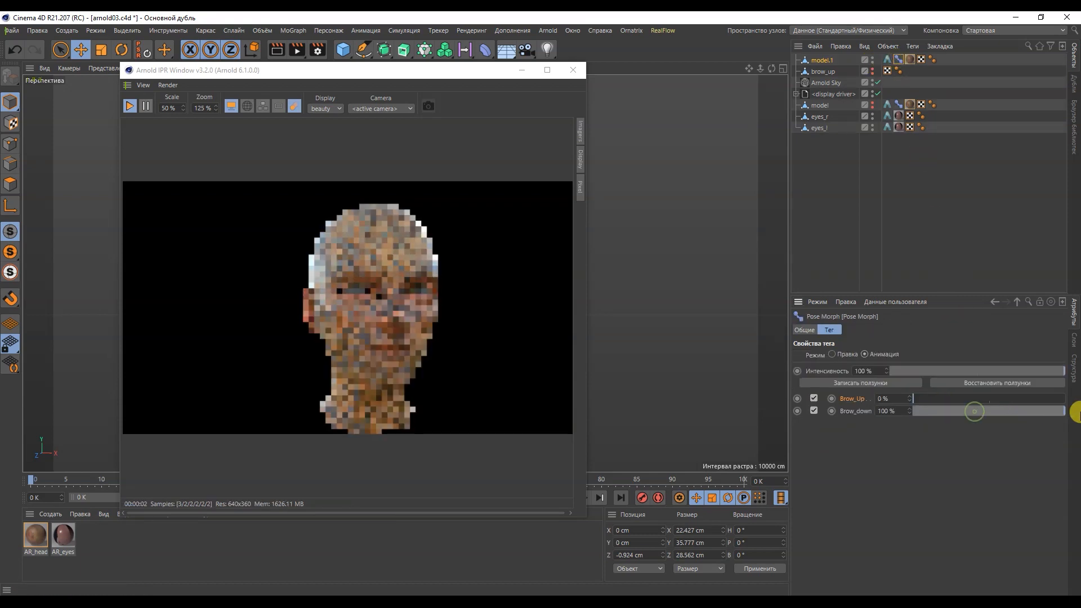
# Delete the Arnold, Pose Morph and material tags from the new copy and rename it brow_down
pyautogui.click(889, 61)
pyautogui.press('Delete')
pyautogui.click(890, 61)
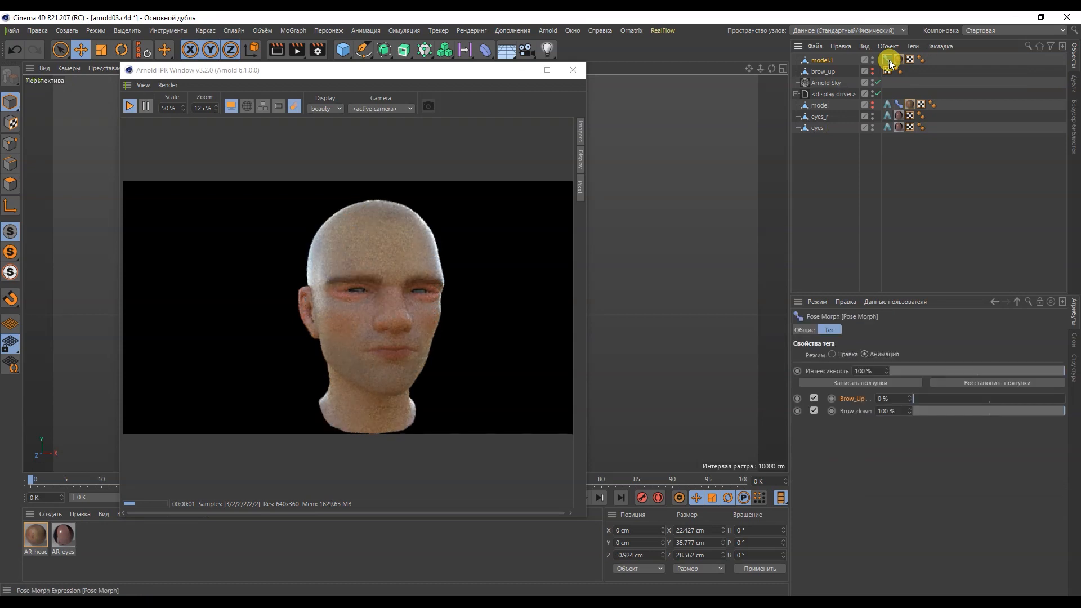
pyautogui.press('Delete')
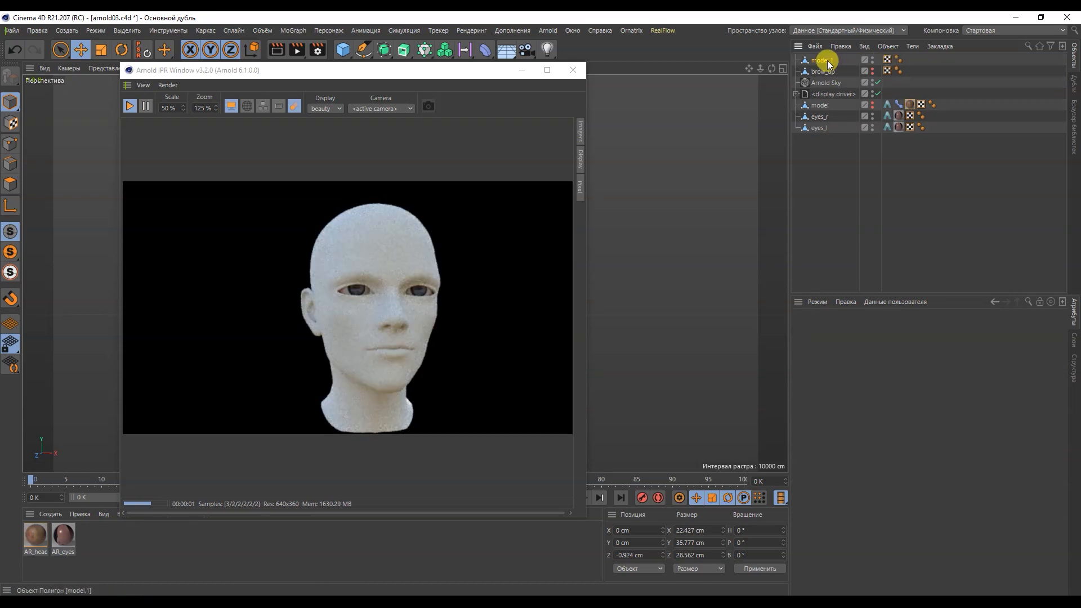
pyautogui.doubleClick(825, 60)
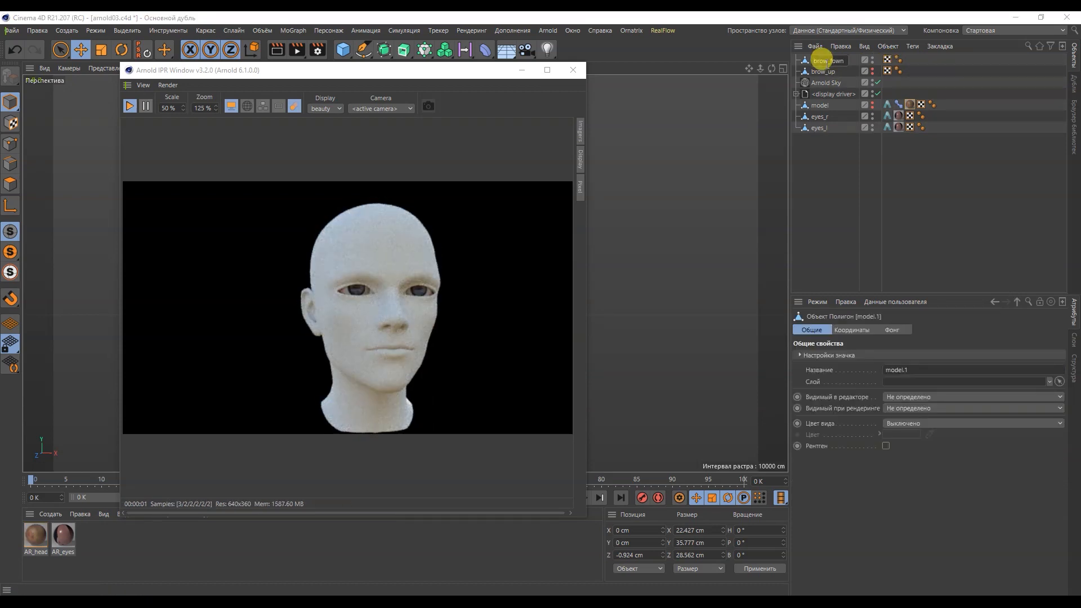
pyautogui.press('Return')
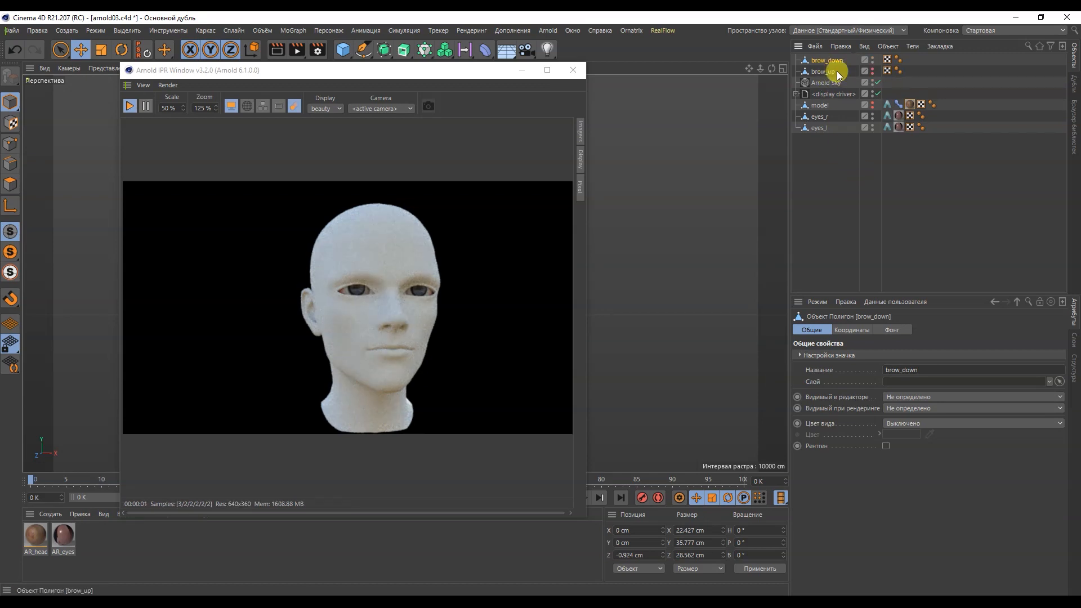
# Export the selected brow_down head as brow_down.fbx into the morph folder
pyautogui.click(13, 31)
pyautogui.moveTo(140, 253)
pyautogui.click(248, 348)
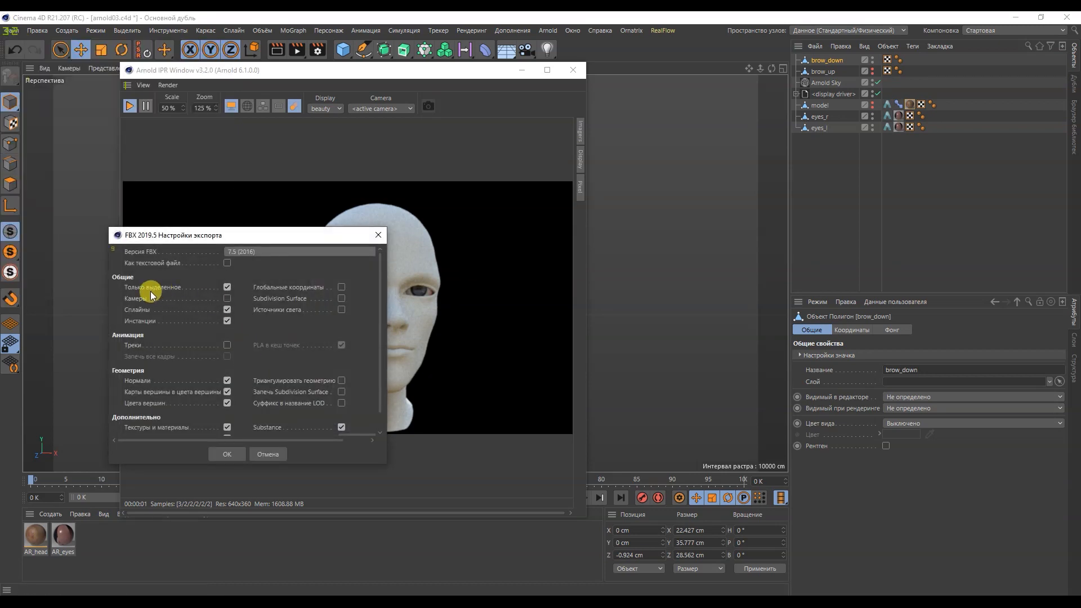
pyautogui.click(227, 453)
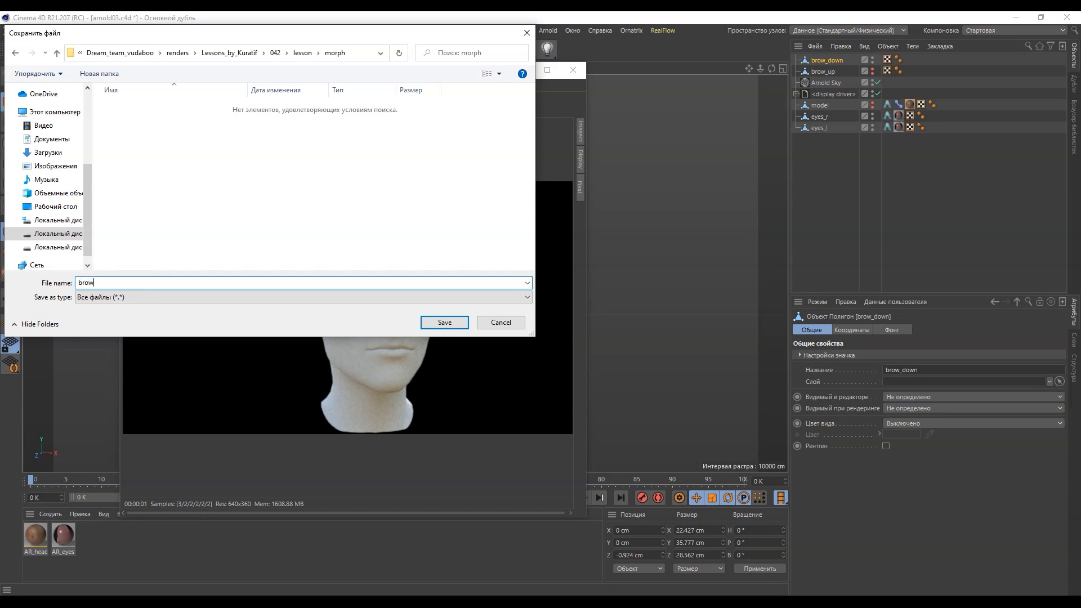
pyautogui.press('Return')
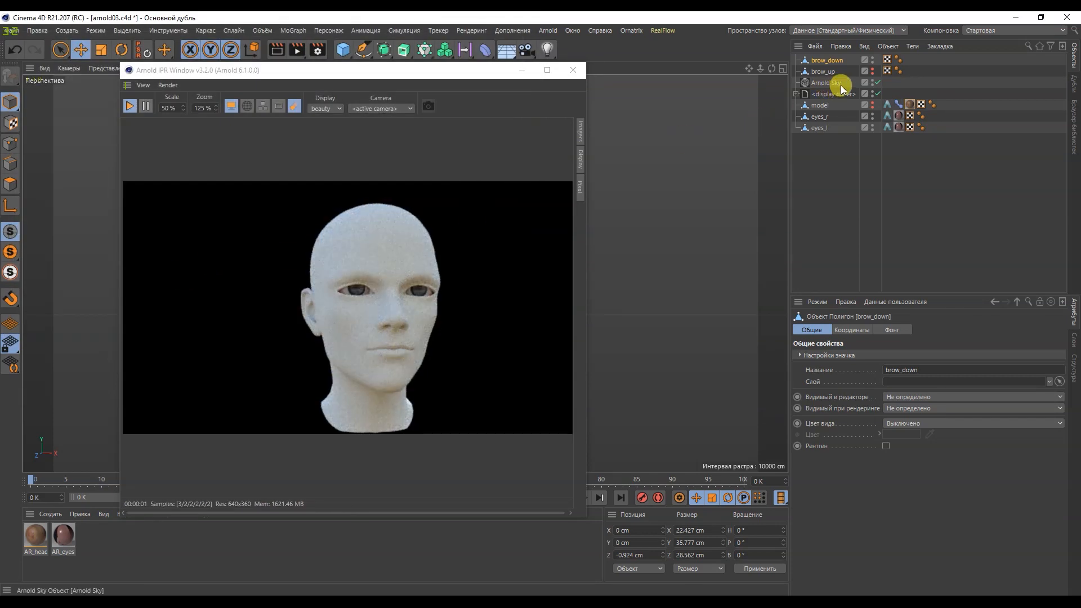
# Hide brow_down, select the brow_up head and export it as brow_up.fbx into the morph folder
pyautogui.click(871, 59)
pyautogui.click(825, 71)
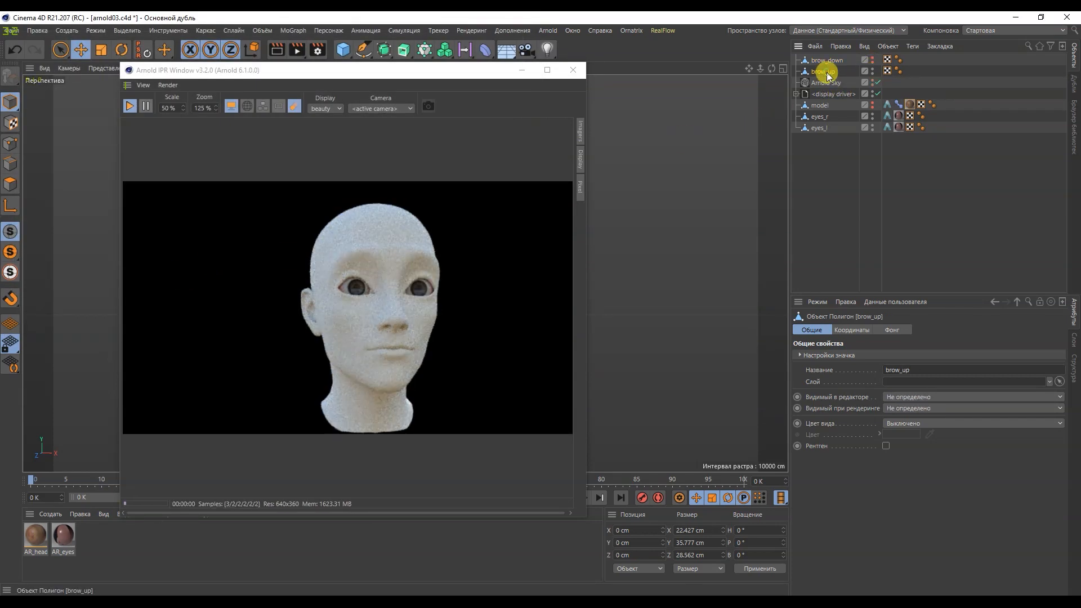
pyautogui.click(9, 32)
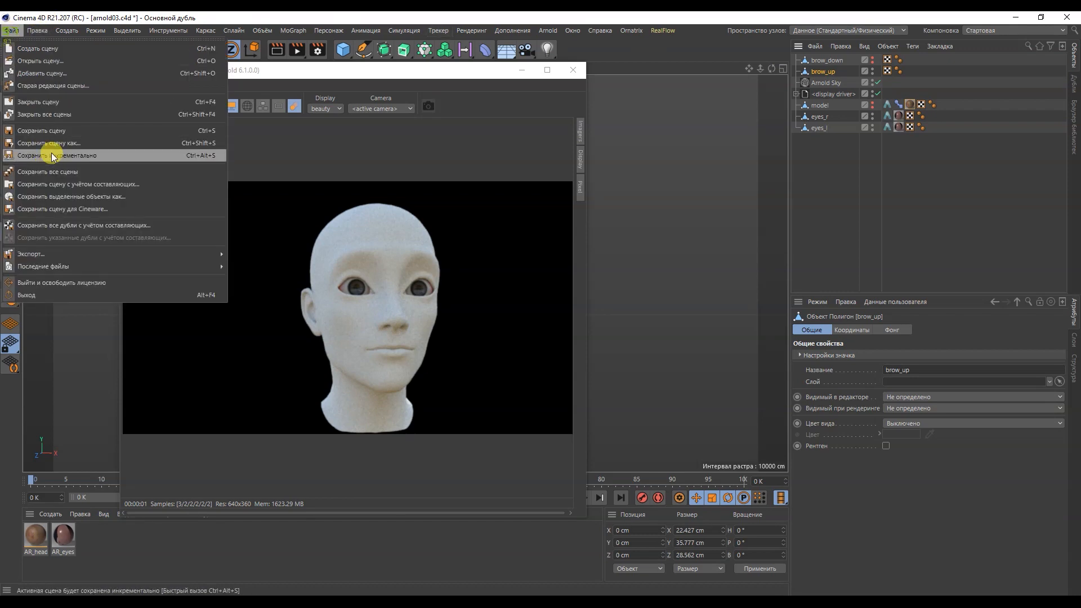
pyautogui.moveTo(160, 255)
pyautogui.click(260, 354)
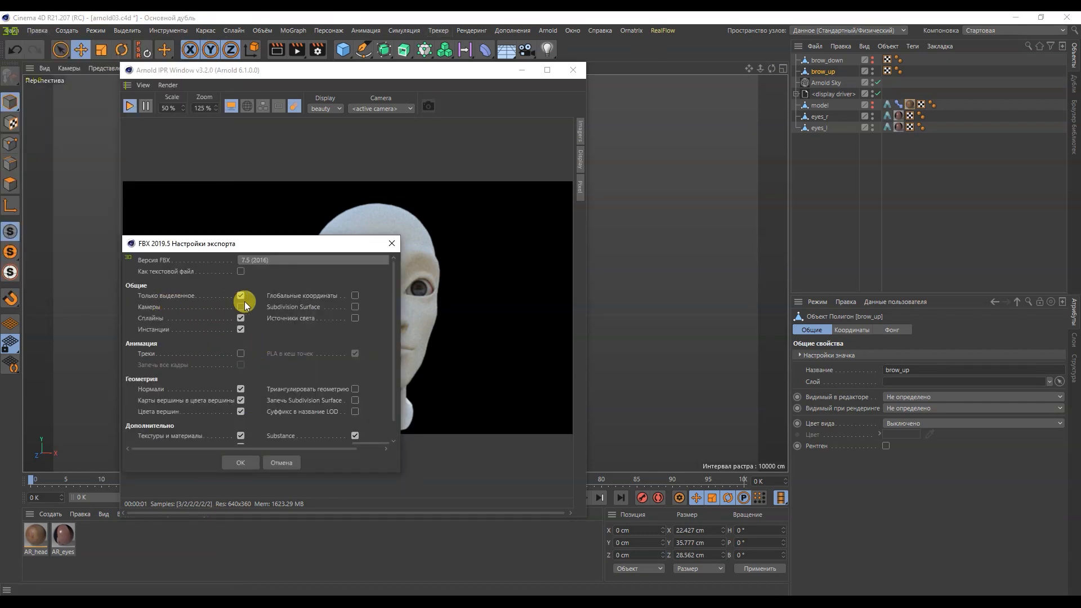
pyautogui.click(232, 460)
pyautogui.write('brow_up')
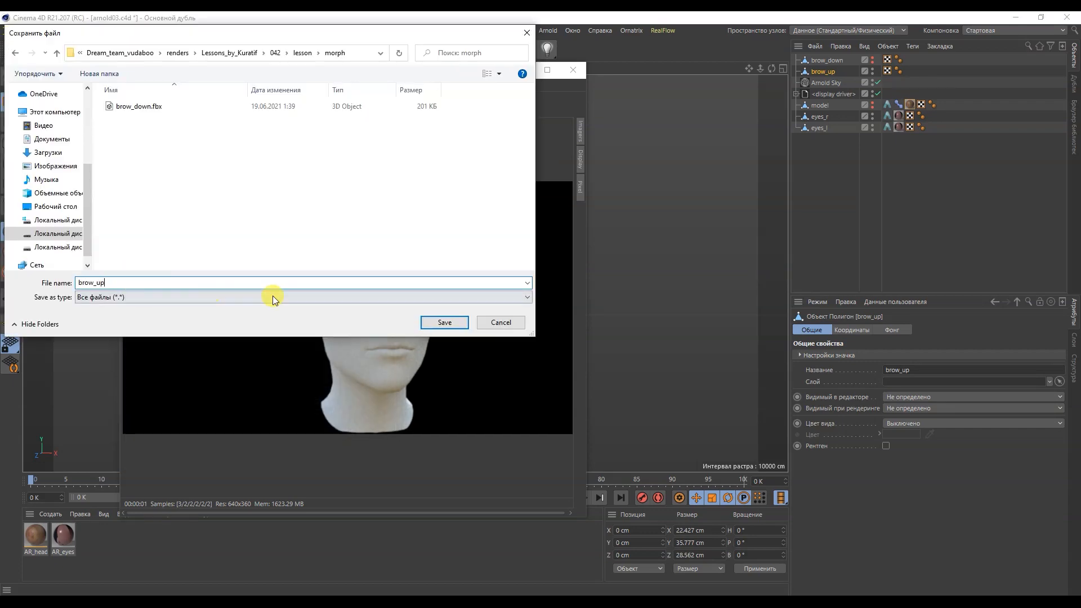
pyautogui.press('Return')
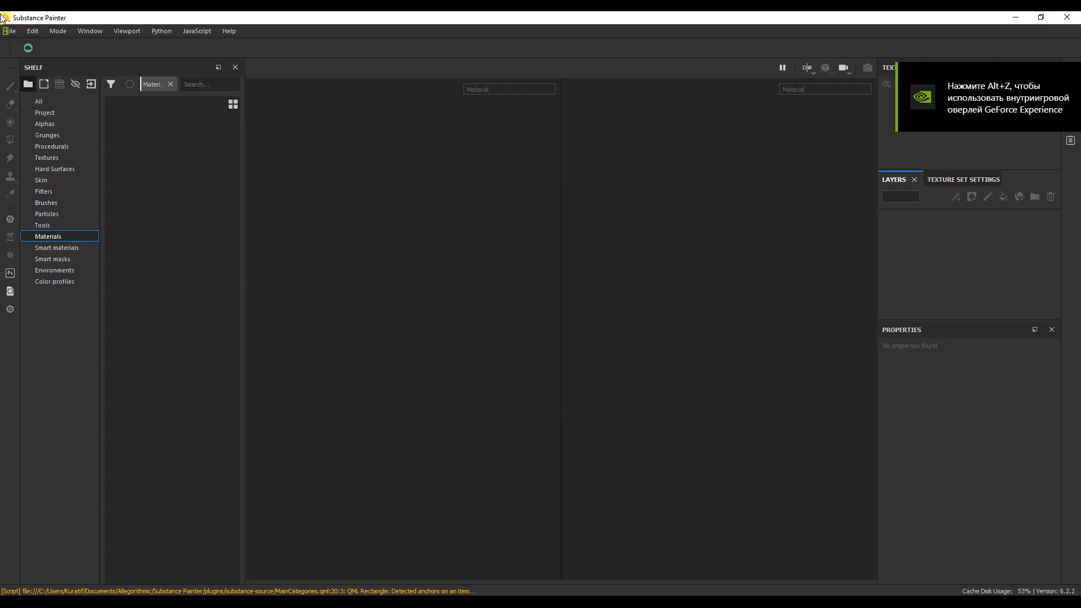
# In Substance Painter, create a PBR Metallic Roughness project from brow_down.fbx at 4096 resolution and delete its default Layer 1
pyautogui.click(9, 31)
pyautogui.click(20, 43)
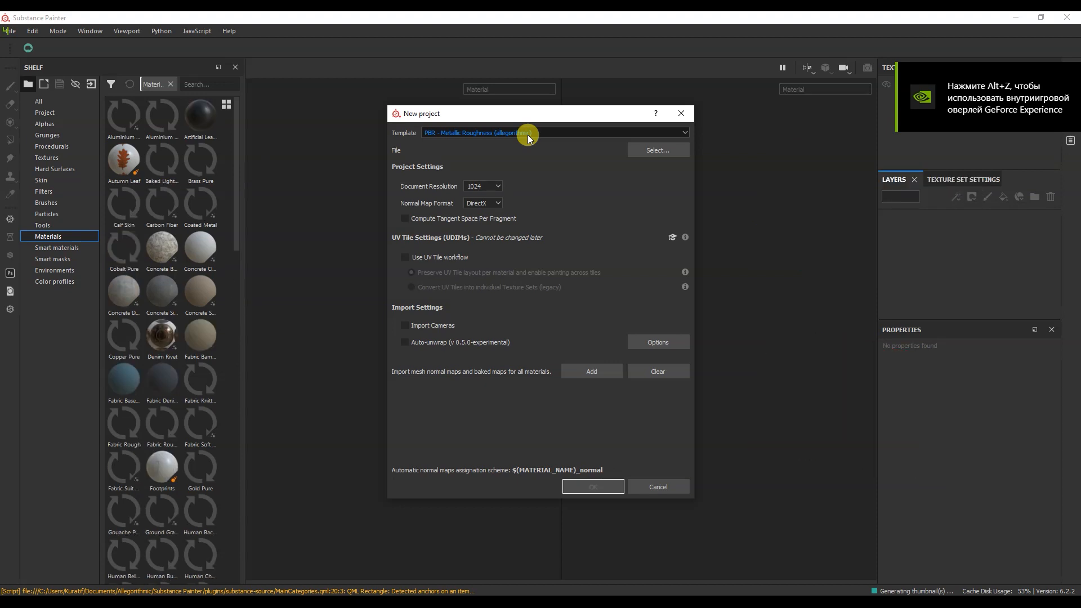
pyautogui.click(491, 186)
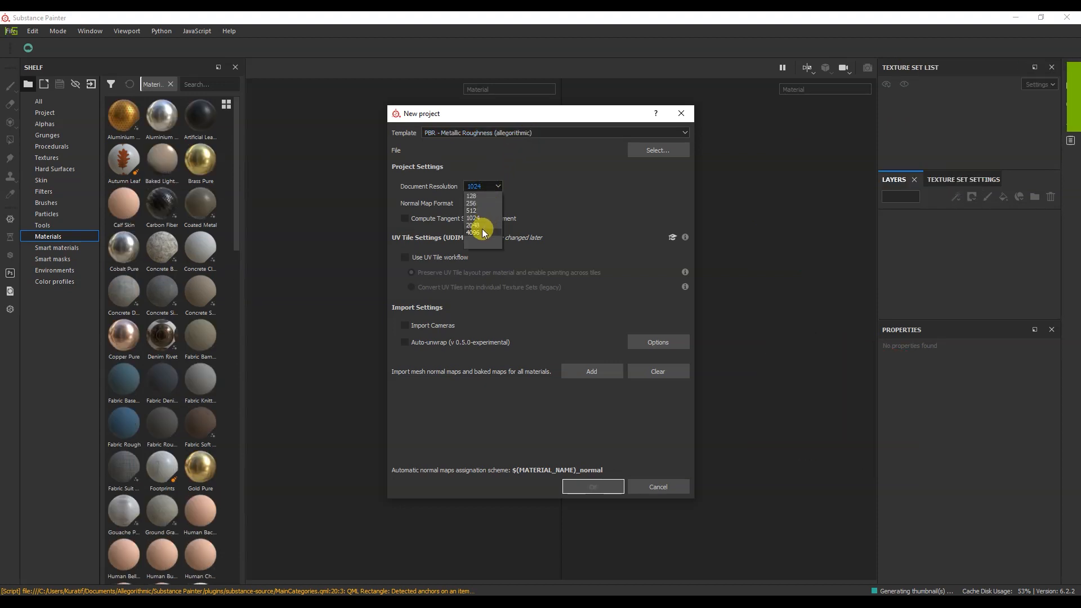
pyautogui.click(473, 232)
pyautogui.click(658, 150)
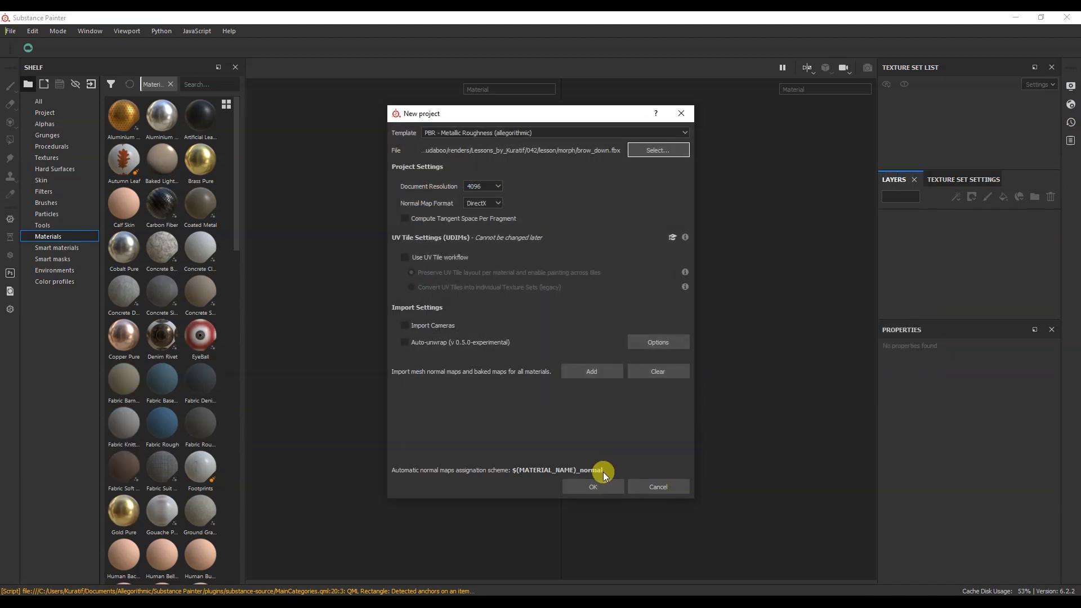
pyautogui.click(599, 488)
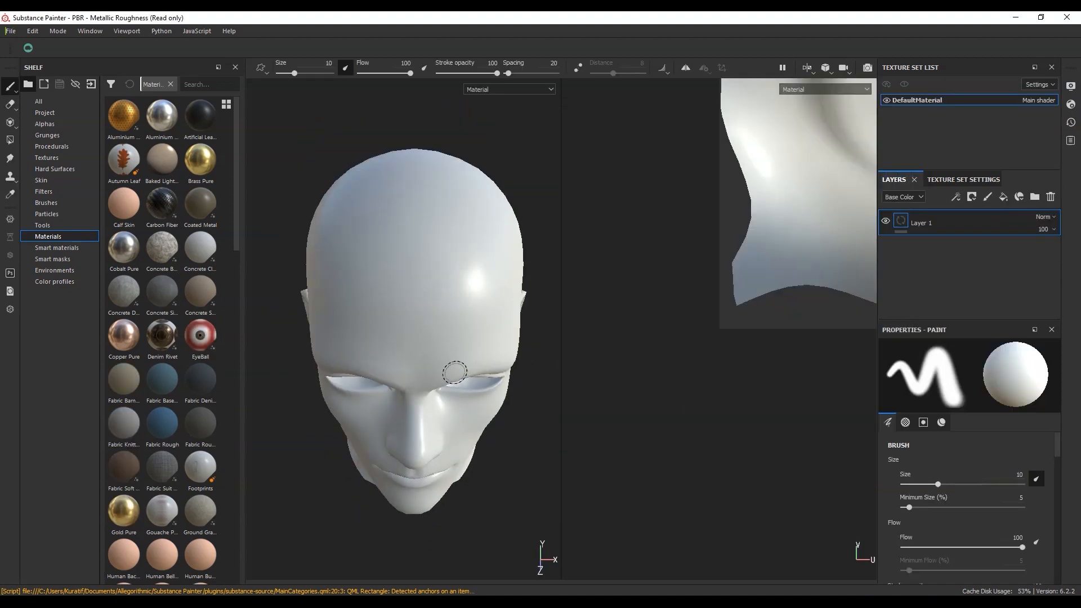
pyautogui.moveTo(682, 347); pyautogui.dragTo(676, 352, button='middle')
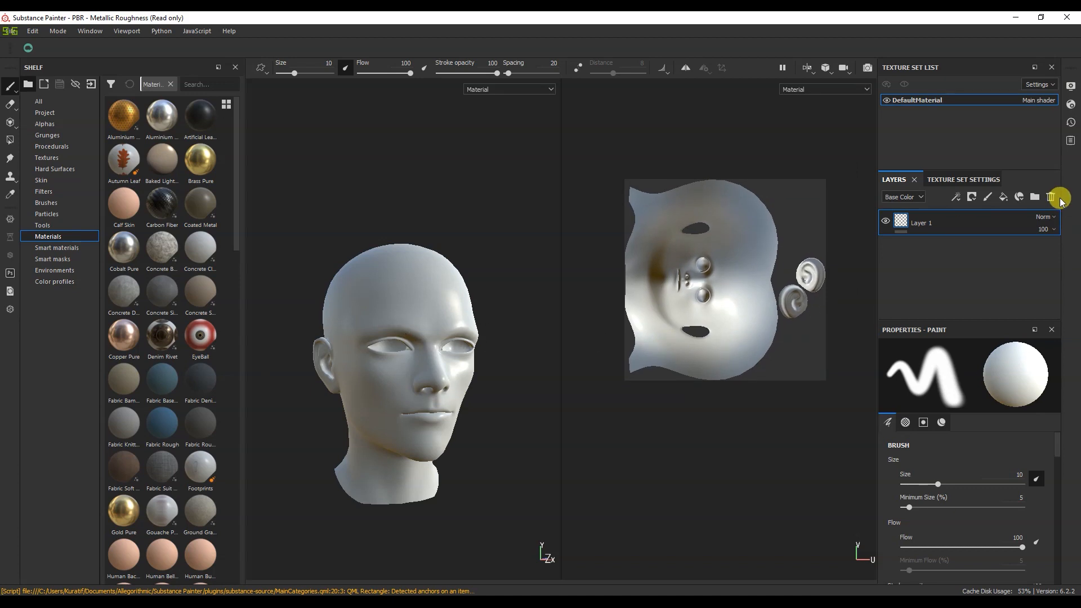
pyautogui.click(1051, 198)
# Bring head_basecolor, head_height, head_metallic, head_normal and head_roughness TIF files from the 025/tex folder into the shelf for import
pyautogui.click(244, 597)
pyautogui.click(826, 247)
pyautogui.keyDown('ctrl'); pyautogui.click(529, 318); pyautogui.keyUp('ctrl')
pyautogui.keyDown('ctrl'); pyautogui.click(645, 309); pyautogui.keyUp('ctrl')
pyautogui.keyDown('ctrl'); pyautogui.click(766, 309); pyautogui.keyUp('ctrl')
pyautogui.keyDown('ctrl'); pyautogui.click(886, 318); pyautogui.keyUp('ctrl')
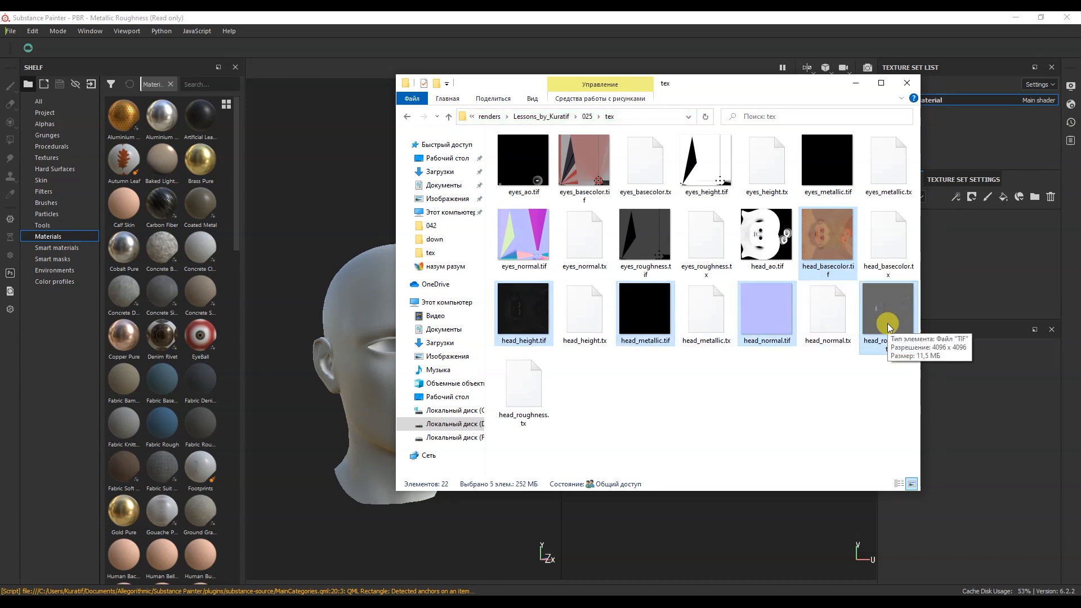
pyautogui.moveTo(889, 328)
pyautogui.mouseDown()
pyautogui.moveTo(630, 332)
pyautogui.moveTo(162, 288)
pyautogui.mouseUp()
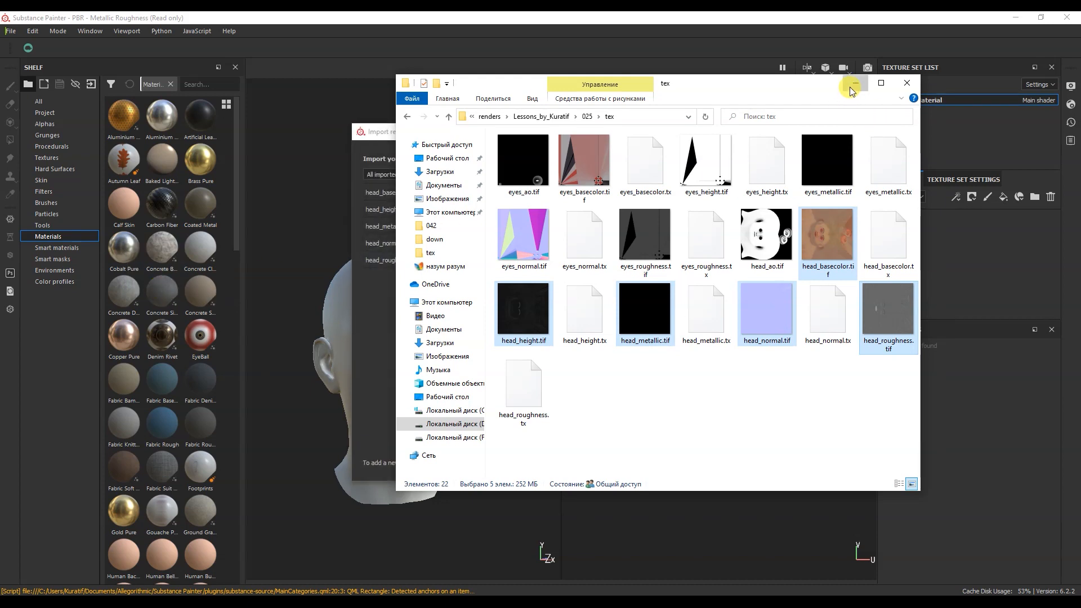
pyautogui.click(852, 85)
# Assign a resource type to all five head maps, choose their import destination and complete the import
pyautogui.click(710, 191)
pyautogui.click(725, 235)
pyautogui.click(702, 445)
pyautogui.click(700, 456)
pyautogui.click(640, 460)
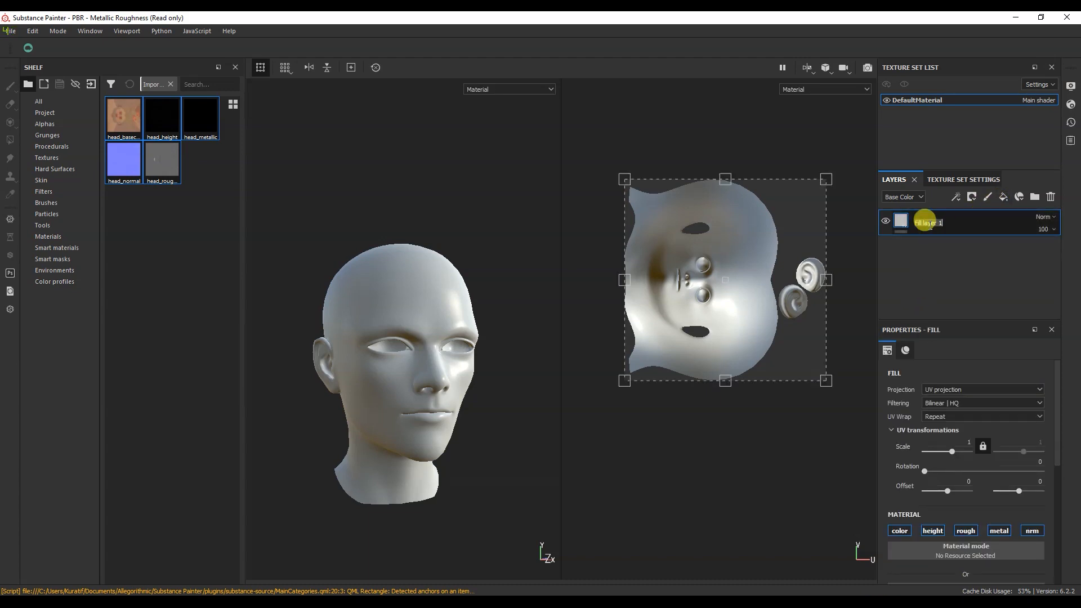
# Assign head_basecolor, head_height, head_roughness, head_metallic and head_normal to the matching channels of the tex fill layer
pyautogui.moveTo(1061, 393); pyautogui.dragTo(1062, 490)
pyautogui.moveTo(124, 115); pyautogui.dragTo(925, 399)
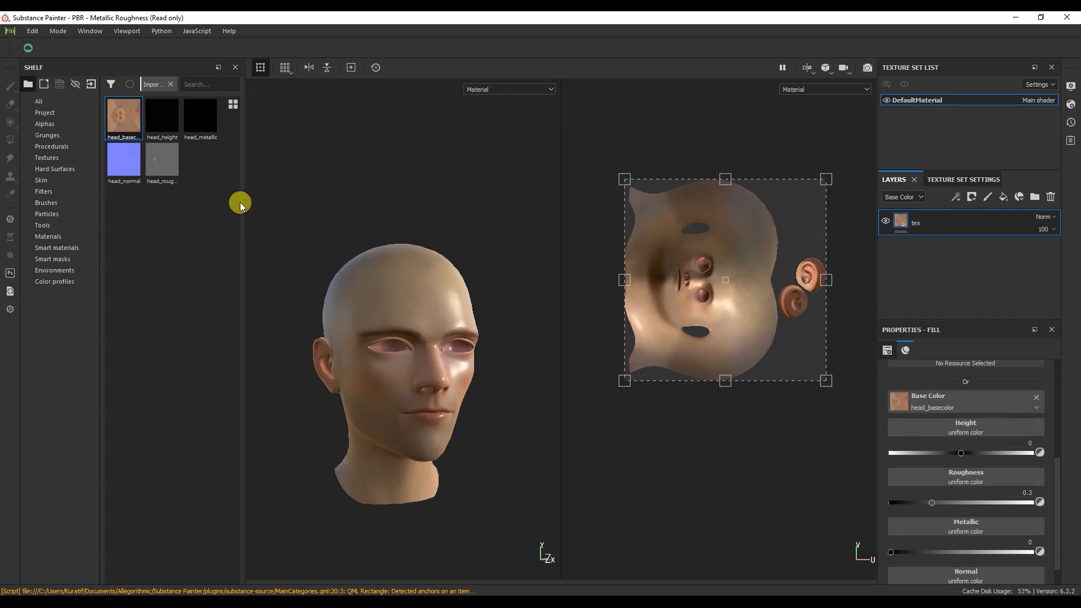
pyautogui.moveTo(160, 117); pyautogui.dragTo(917, 426)
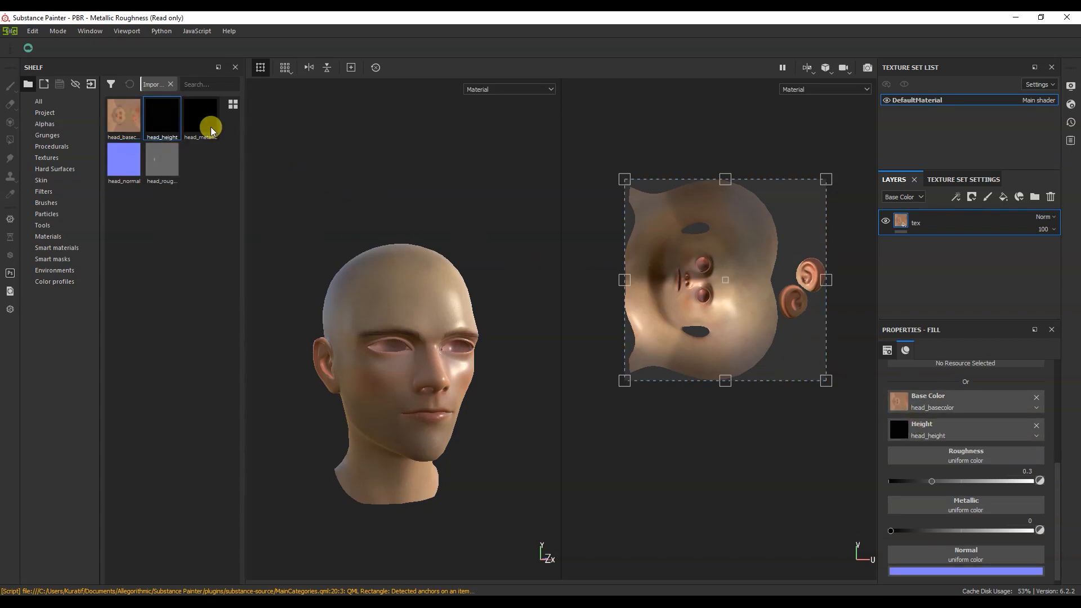
pyautogui.moveTo(158, 161); pyautogui.dragTo(954, 451)
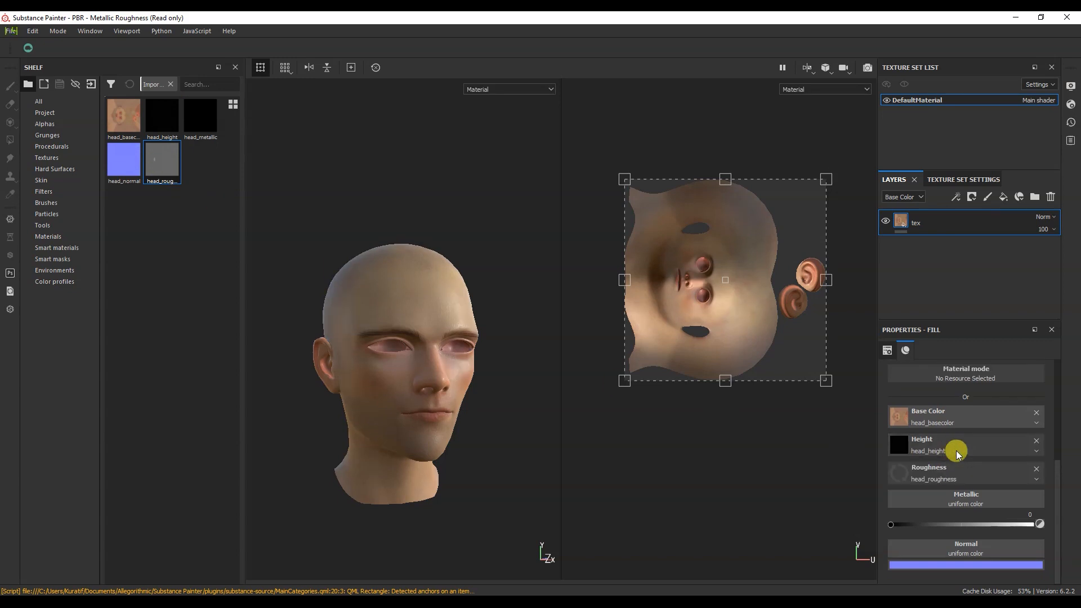
pyautogui.moveTo(213, 145); pyautogui.dragTo(961, 497)
pyautogui.moveTo(127, 170); pyautogui.dragTo(983, 545)
pyautogui.keyDown('alt'); pyautogui.moveTo(424, 378); pyautogui.dragTo(451, 375, button='right'); pyautogui.keyUp('alt')
pyautogui.keyDown('alt'); pyautogui.moveTo(451, 378); pyautogui.dragTo(427, 381); pyautogui.keyUp('alt')
pyautogui.scroll(-3, 326, 342)
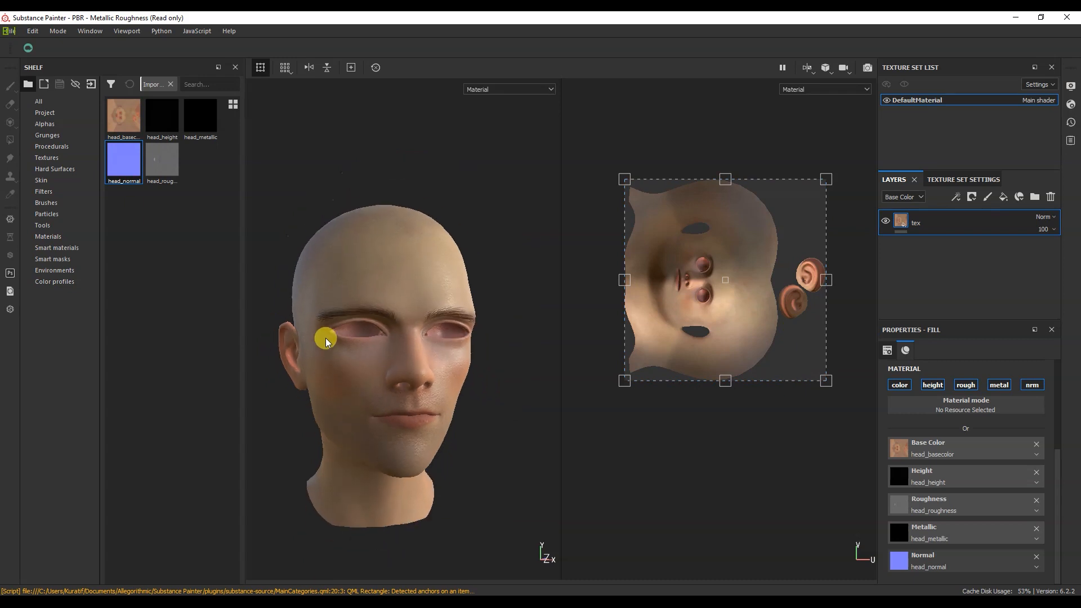
# Add a new fill layer above tex and give it a black mask with a paint effect
pyautogui.click(1004, 199)
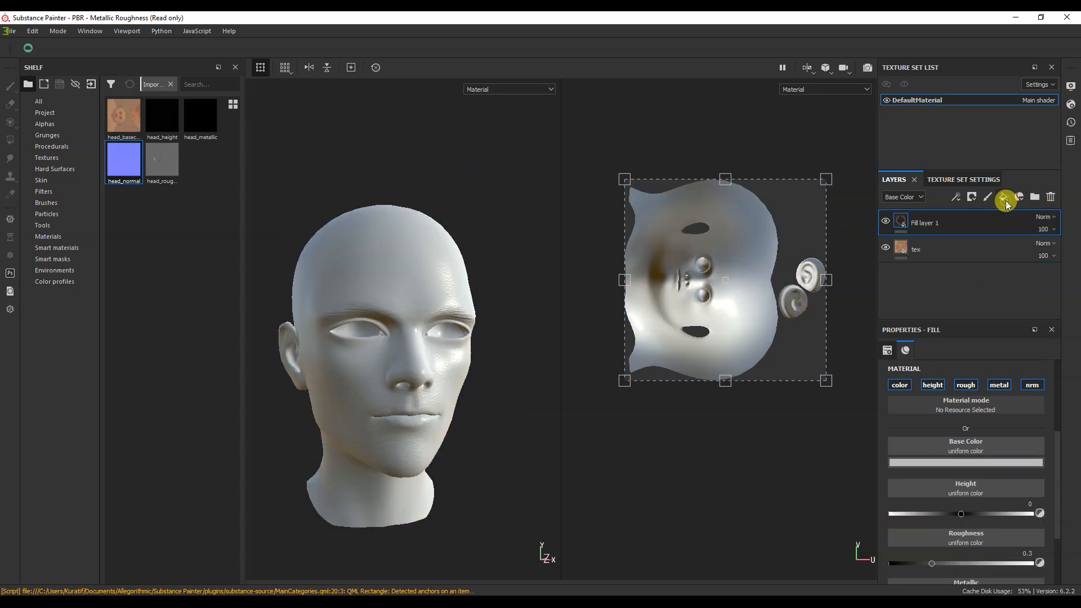
pyautogui.click(920, 223)
pyautogui.rightClick(904, 225)
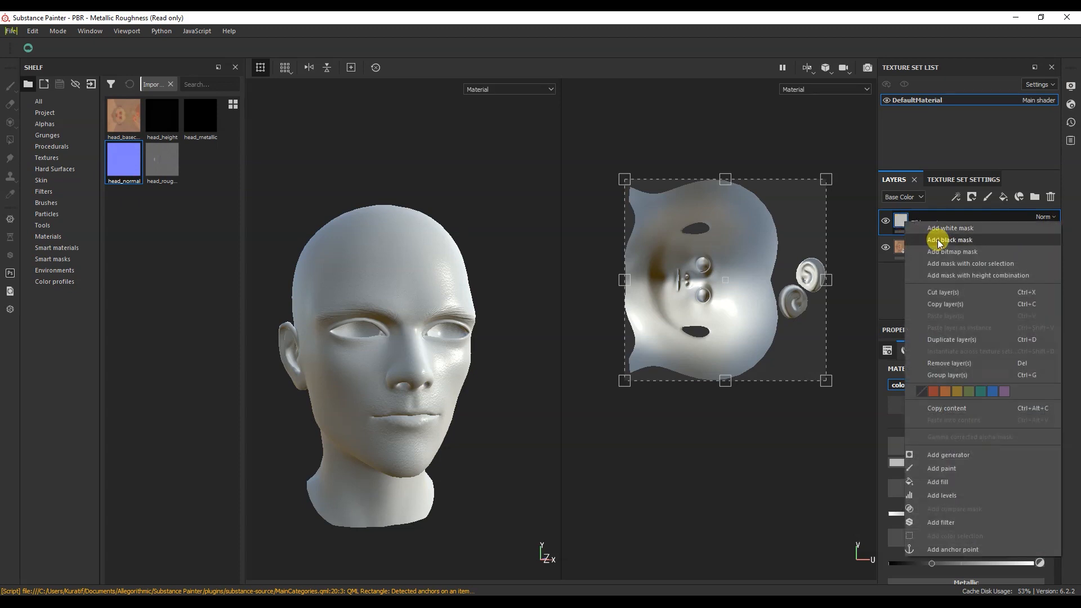
pyautogui.click(936, 242)
pyautogui.rightClick(918, 225)
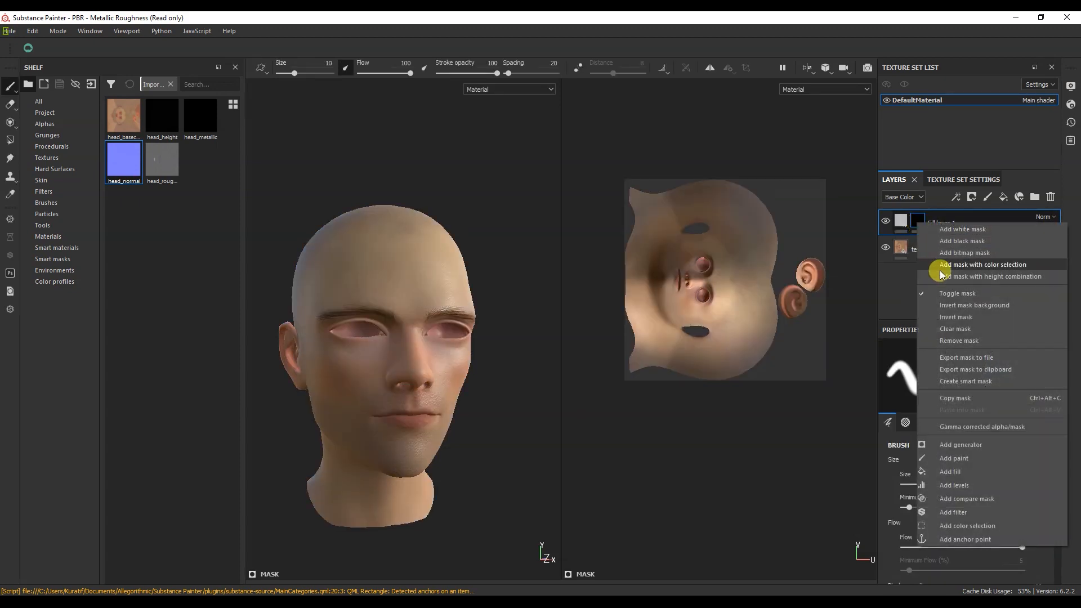
pyautogui.click(960, 448)
# Disable the new fill layer's color, roughness and metallic channels and set its height to about -0.79
pyautogui.click(903, 221)
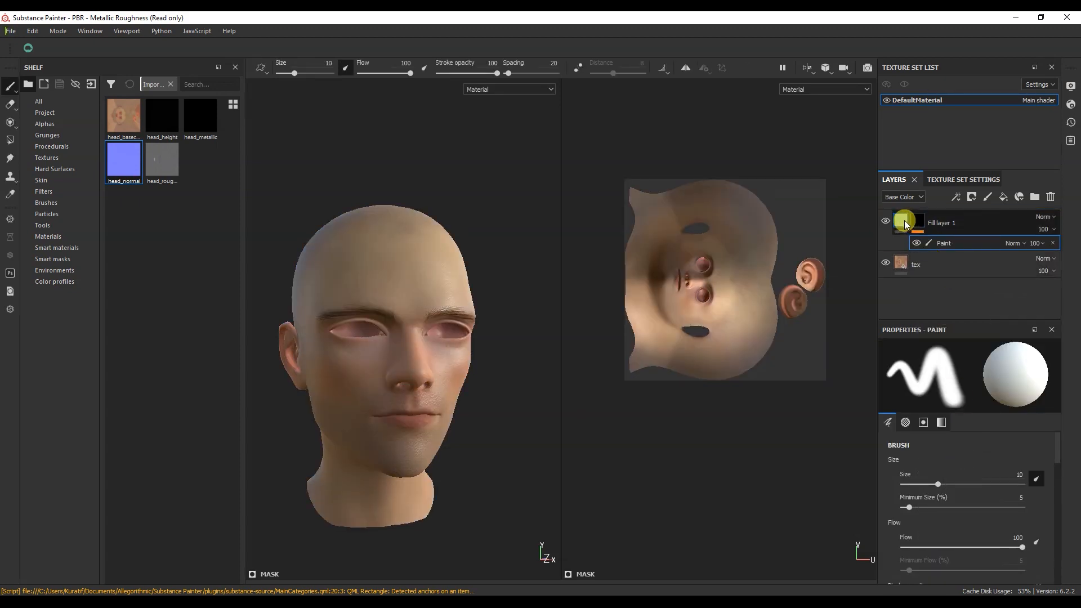
pyautogui.click(900, 385)
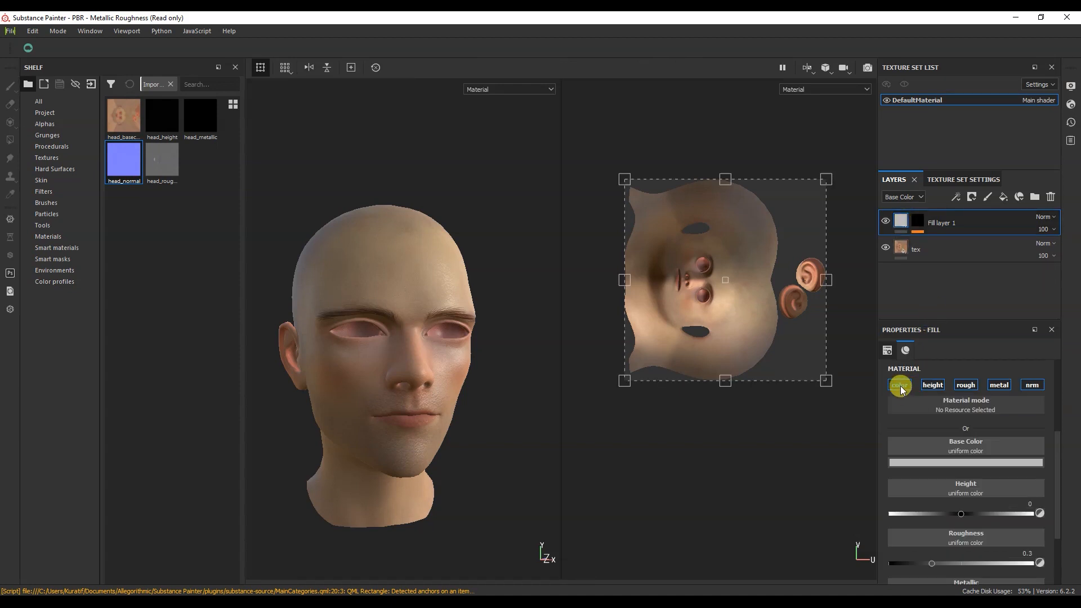
pyautogui.click(966, 386)
pyautogui.click(998, 385)
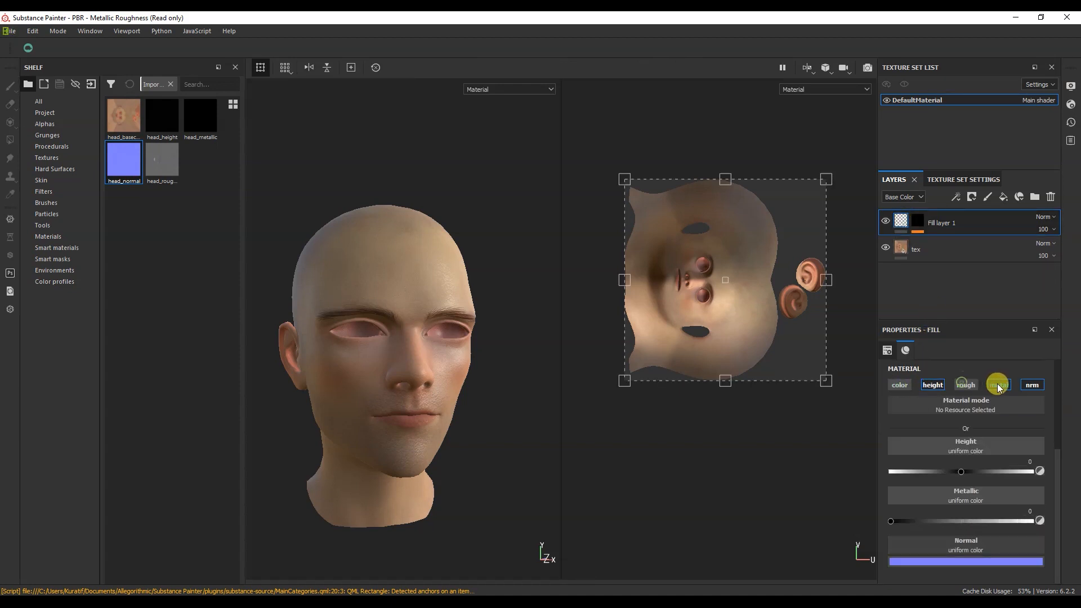
pyautogui.moveTo(949, 476); pyautogui.dragTo(904, 477)
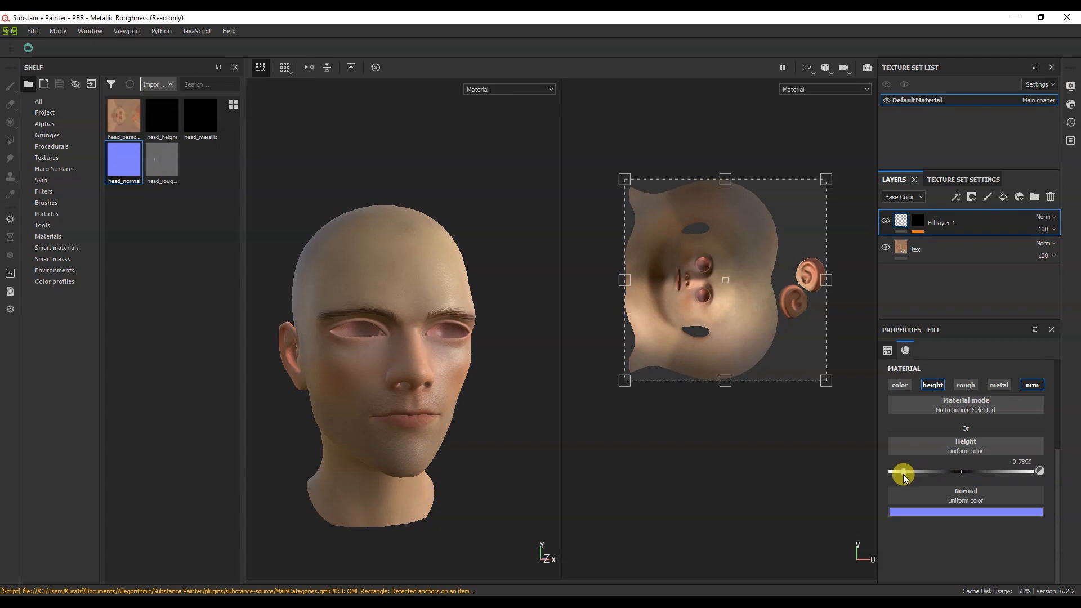
# Paint frown wrinkles between the eyebrows on the fill layer's mask with a brush size of 2.84, undoing the first stroke
pyautogui.click(921, 223)
pyautogui.press('1')
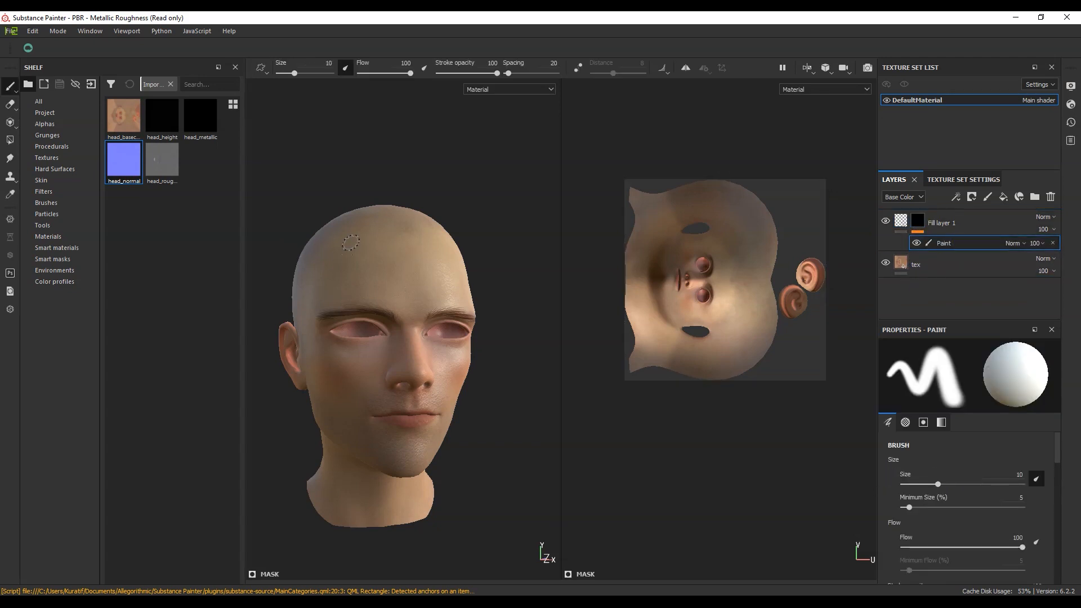
pyautogui.scroll(2, 350, 242)
pyautogui.moveTo(289, 72); pyautogui.dragTo(286, 76)
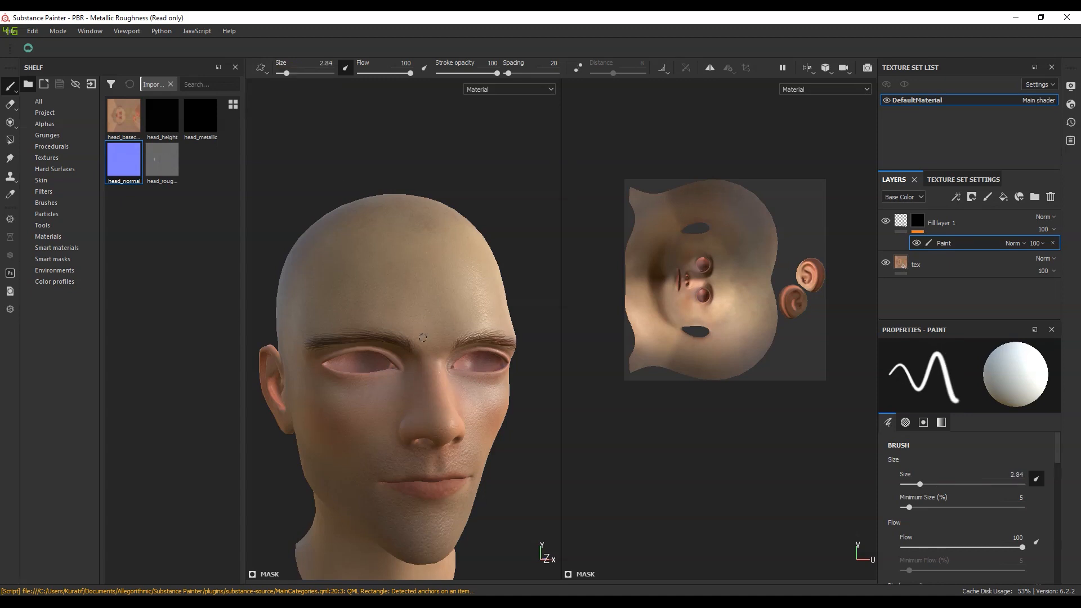
pyautogui.scroll(2, 422, 337)
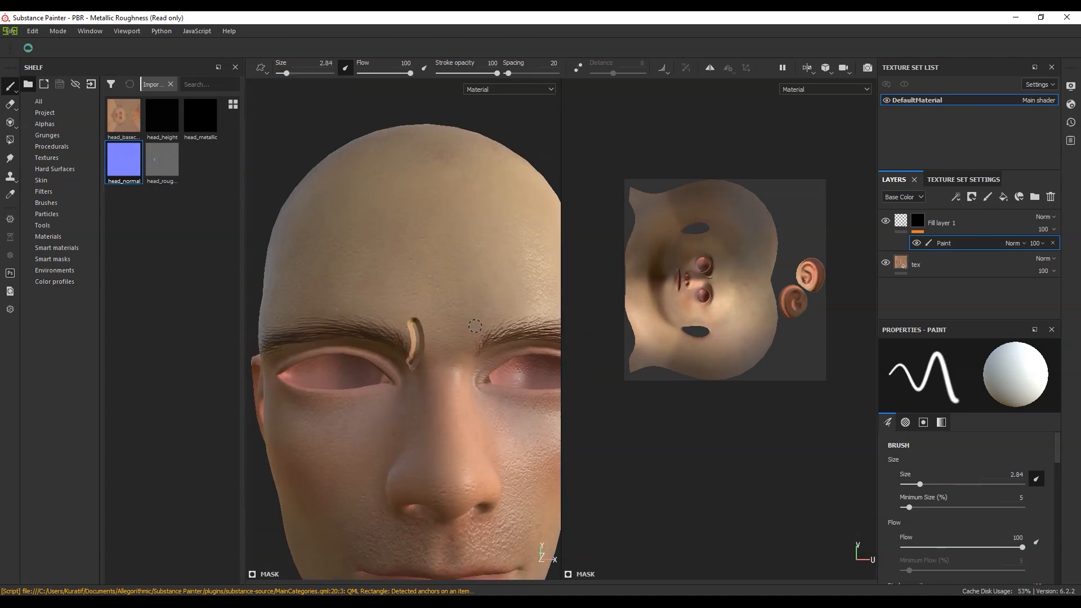
pyautogui.hotkey('ctrl', 'z')
pyautogui.moveTo(469, 372)
pyautogui.keyDown('alt'); pyautogui.mouseDown()
pyautogui.moveTo(413, 377)
pyautogui.moveTo(451, 374)
pyautogui.mouseUp(); pyautogui.keyUp('alt')
pyautogui.scroll(-5, 474, 376)
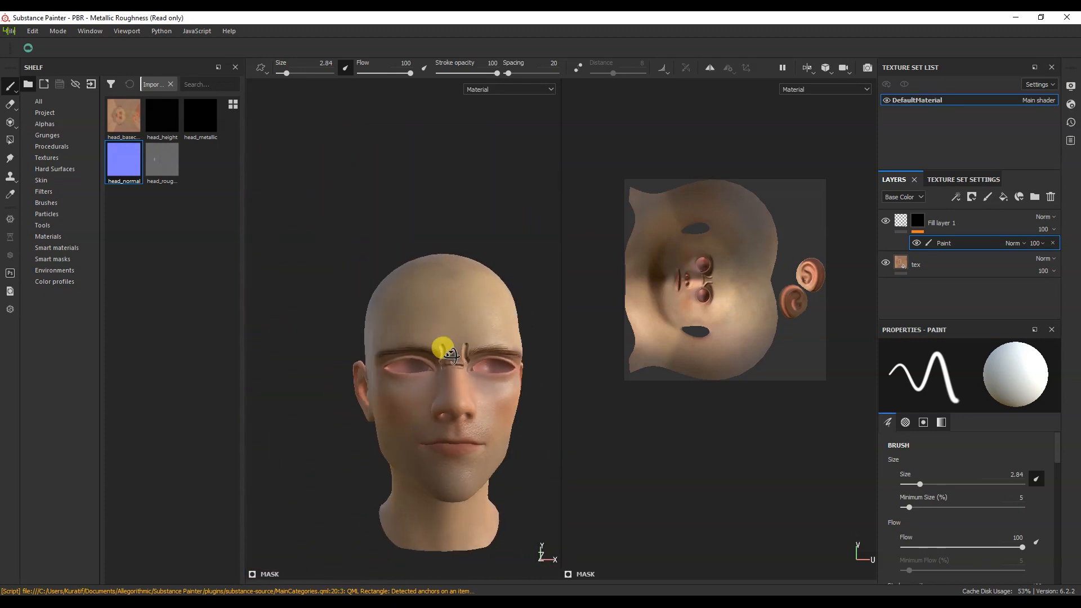
pyautogui.scroll(5, 456, 367)
pyautogui.scroll(-5, 482, 383)
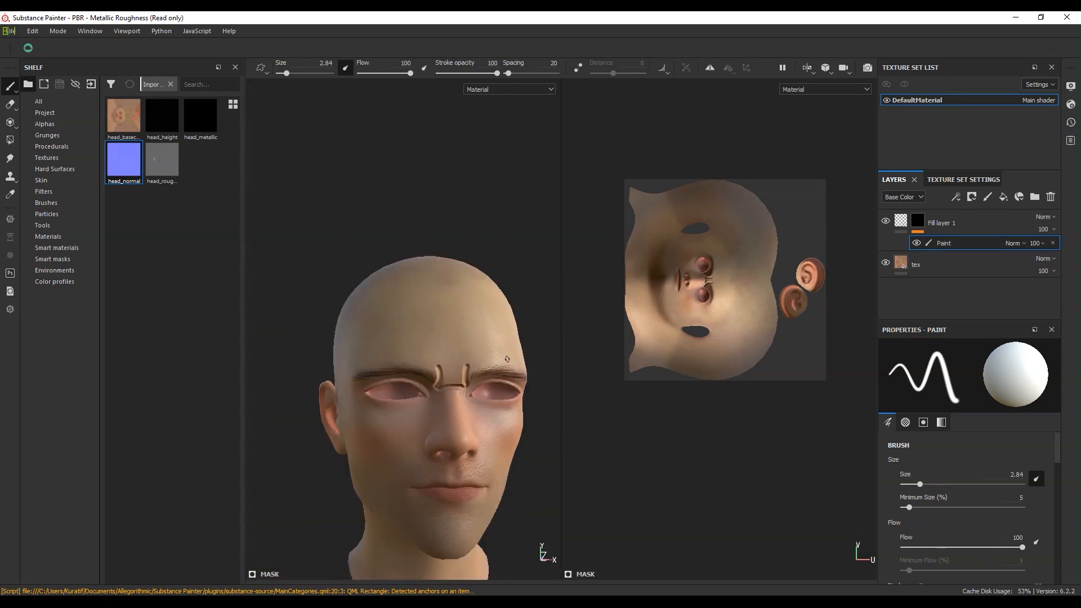
pyautogui.scroll(5, 450, 368)
pyautogui.scroll(-5, 545, 357)
# Add a Blur filter above the paint effect in the mask and reduce its blur intensity
pyautogui.rightClick(921, 220)
pyautogui.click(965, 509)
pyautogui.click(957, 368)
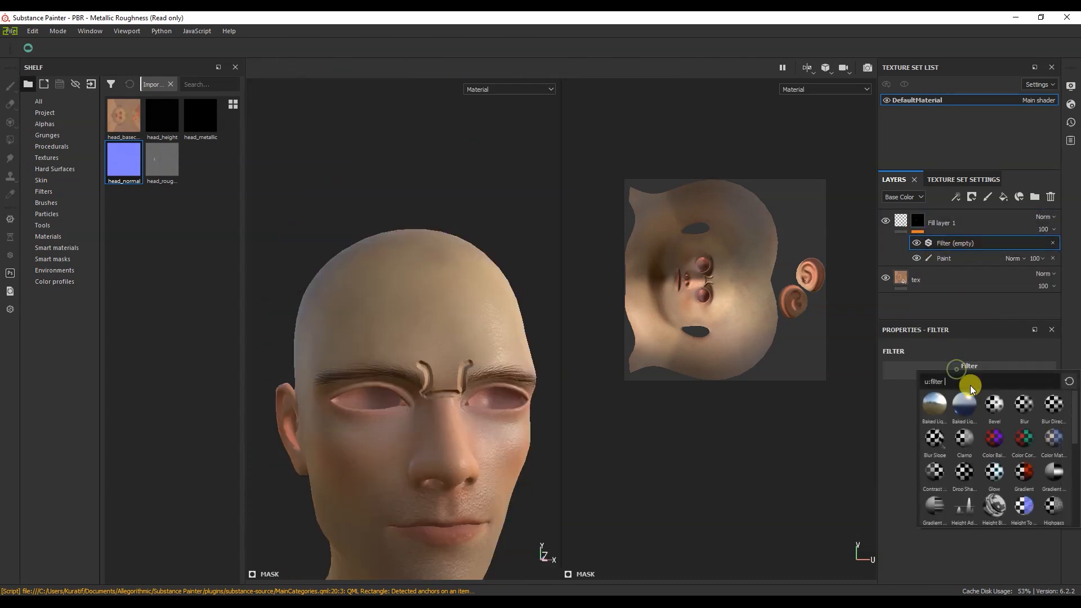
pyautogui.click(1024, 405)
pyautogui.moveTo(914, 427); pyautogui.dragTo(907, 429)
# Set the wrinkle fill layer's height to about -0.39
pyautogui.click(900, 221)
pyautogui.moveTo(896, 472); pyautogui.dragTo(929, 472)
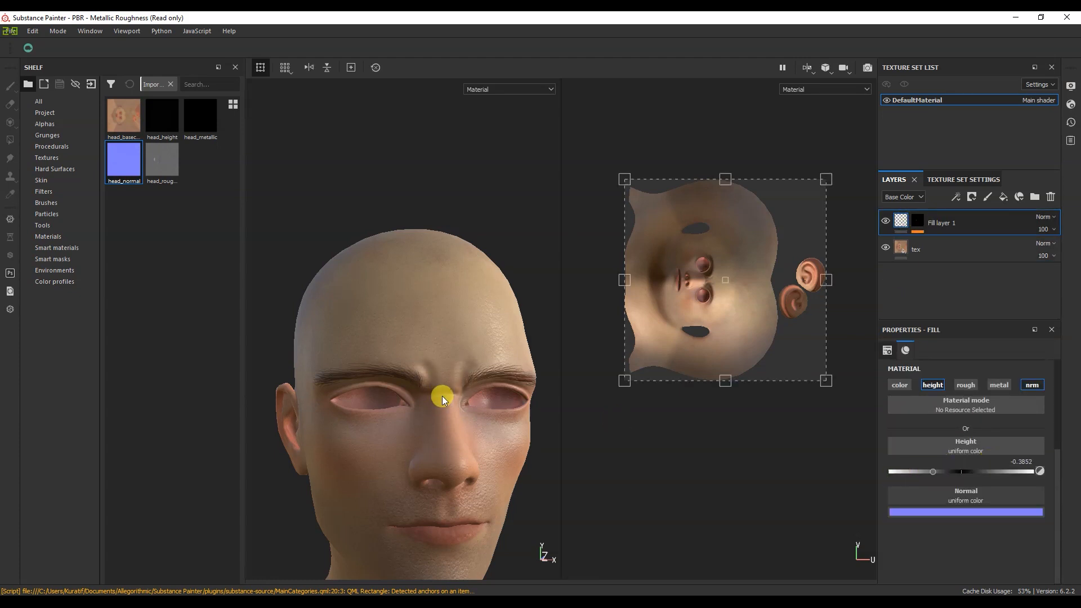
pyautogui.keyDown('alt'); pyautogui.moveTo(442, 398); pyautogui.dragTo(415, 386); pyautogui.keyUp('alt')
# Set the blur intensity of the wrinkle mask's Blur filter to 1.14
pyautogui.click(919, 216)
pyautogui.click(901, 427)
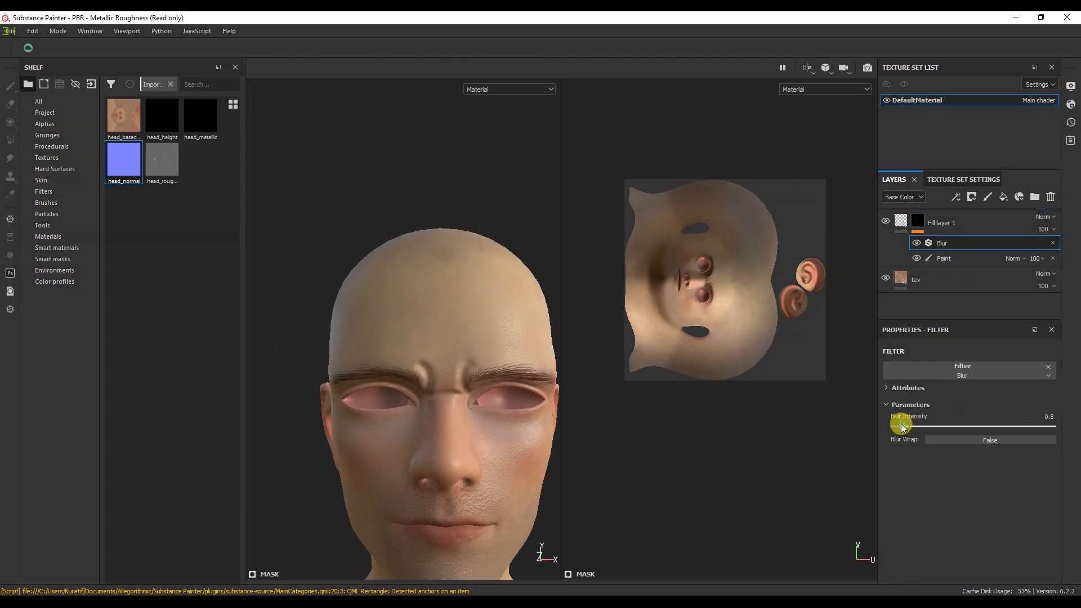
pyautogui.moveTo(904, 425); pyautogui.dragTo(905, 425)
pyautogui.scroll(-5, 407, 353)
pyautogui.keyDown('alt'); pyautogui.moveTo(407, 354); pyautogui.dragTo(381, 335); pyautogui.keyUp('alt')
pyautogui.scroll(5, 450, 327)
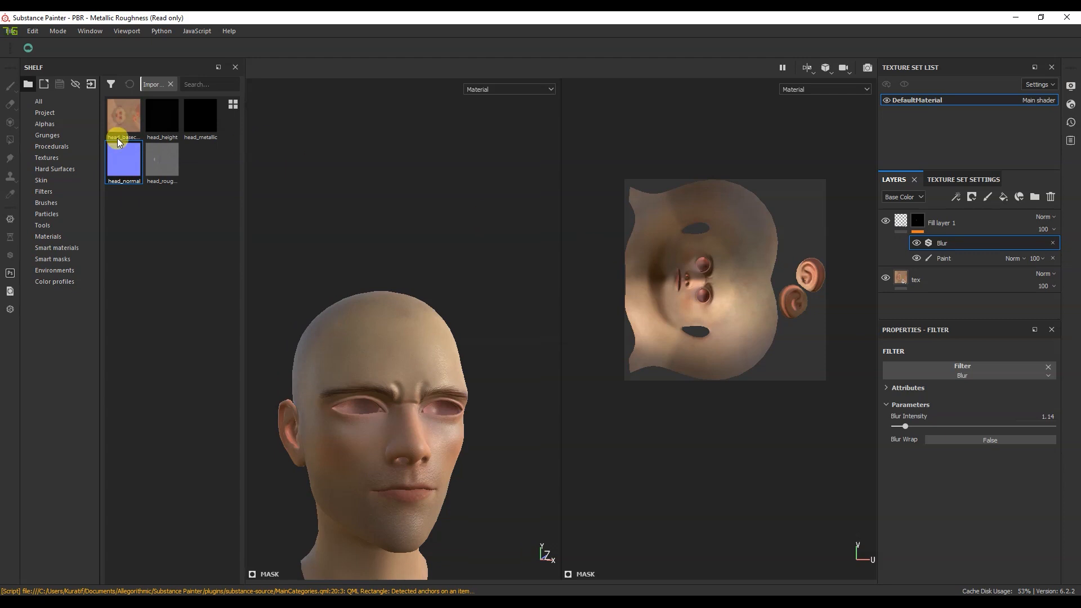
# Open the texture export and choose the 042/lesson/down_normal folder as the output directory
pyautogui.click(10, 31)
pyautogui.click(95, 231)
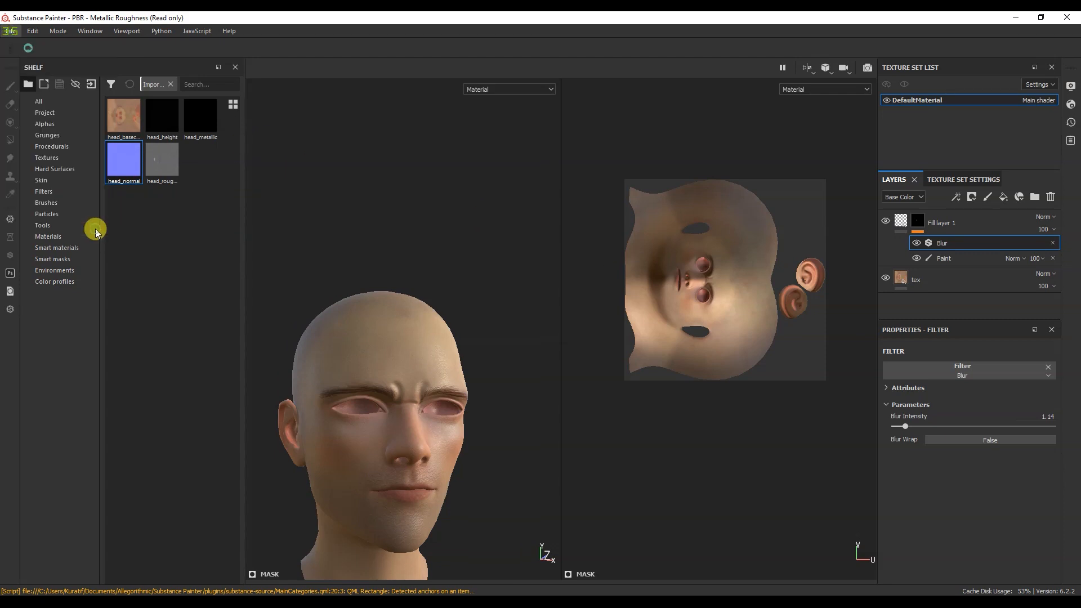
pyautogui.click(641, 167)
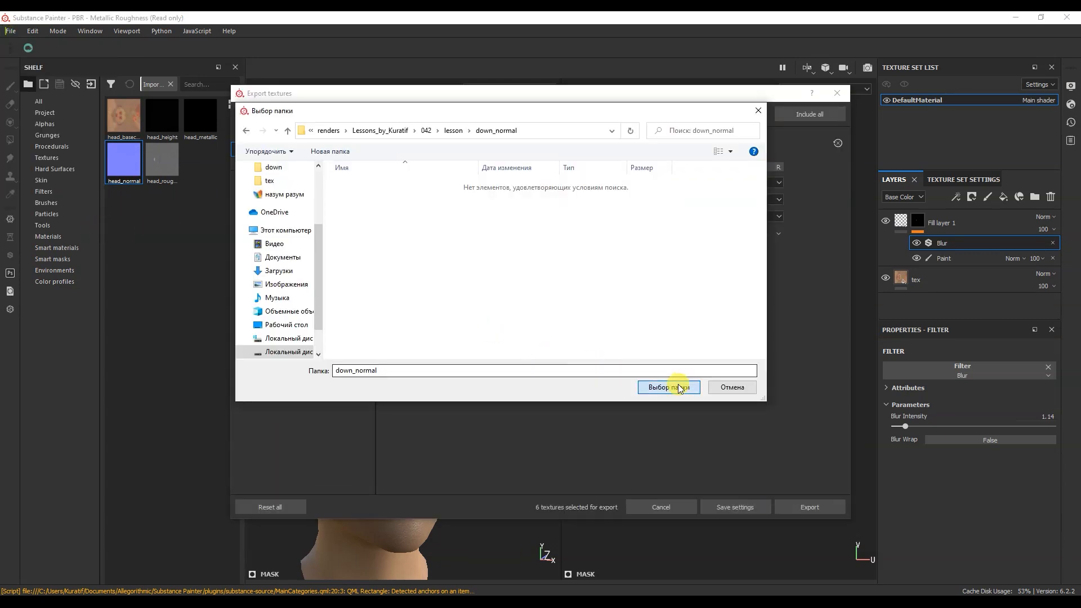
pyautogui.click(679, 388)
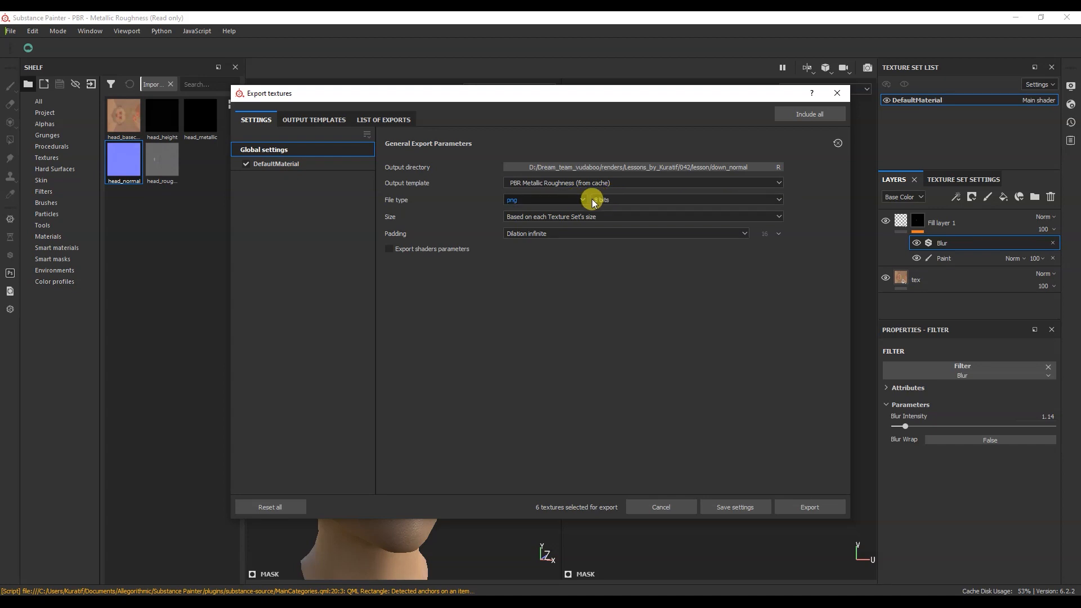
# Set the PNG export to 16 bits with Dilation + diffusion padding
pyautogui.click(641, 201)
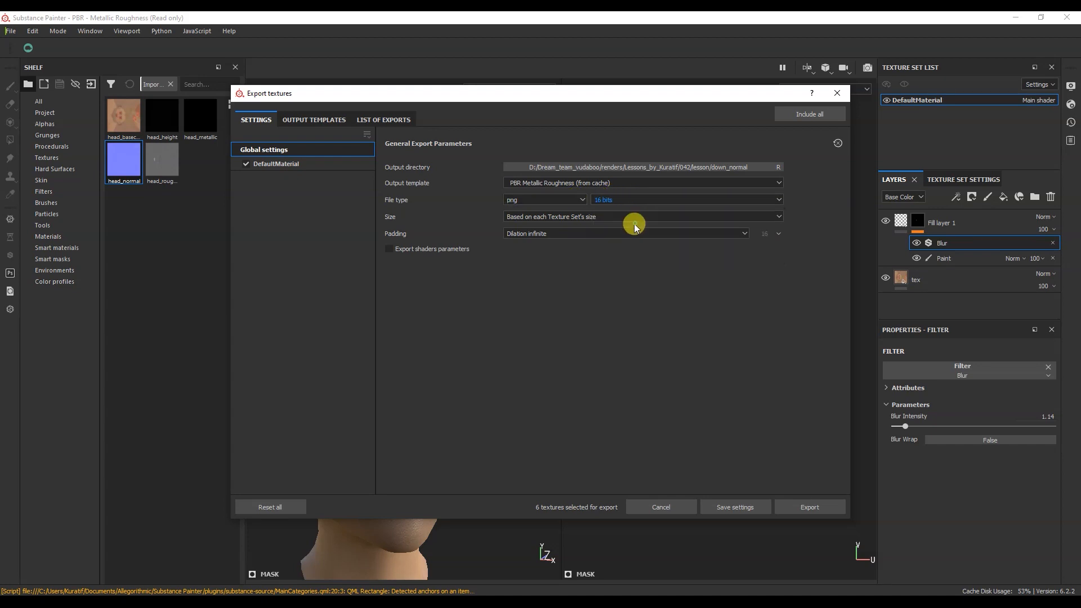
pyautogui.click(605, 232)
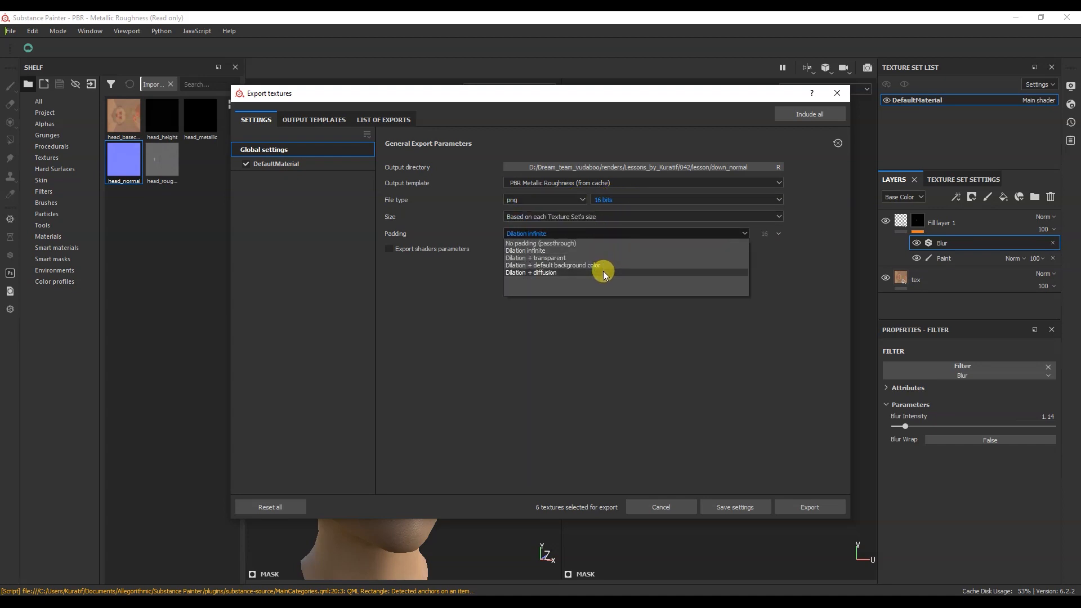
pyautogui.click(603, 271)
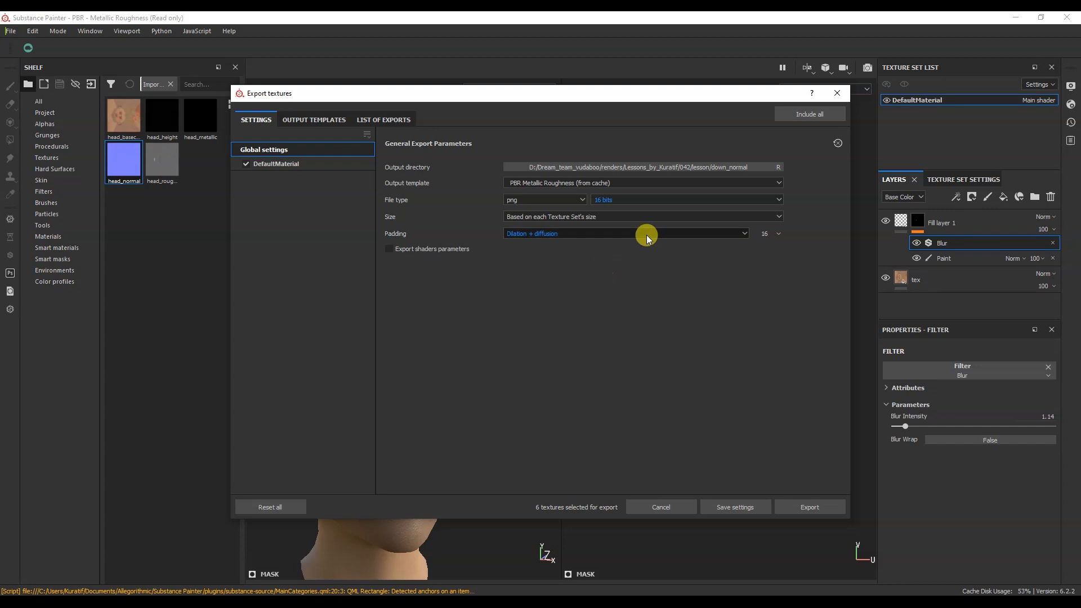
# Choose the Normal output template and export the texture
pyautogui.click(549, 182)
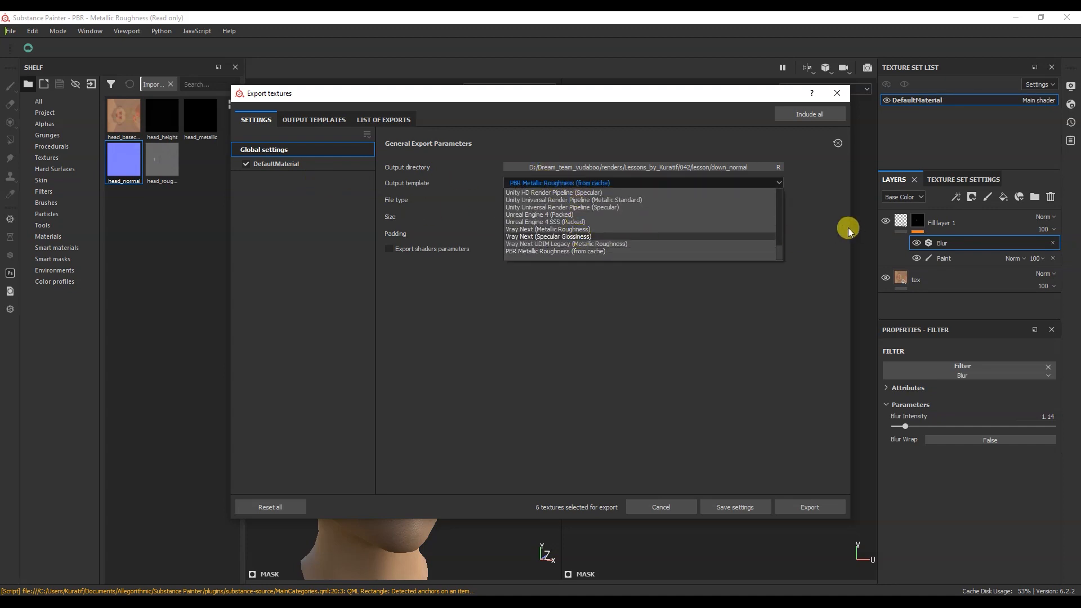
pyautogui.moveTo(781, 246); pyautogui.dragTo(781, 224)
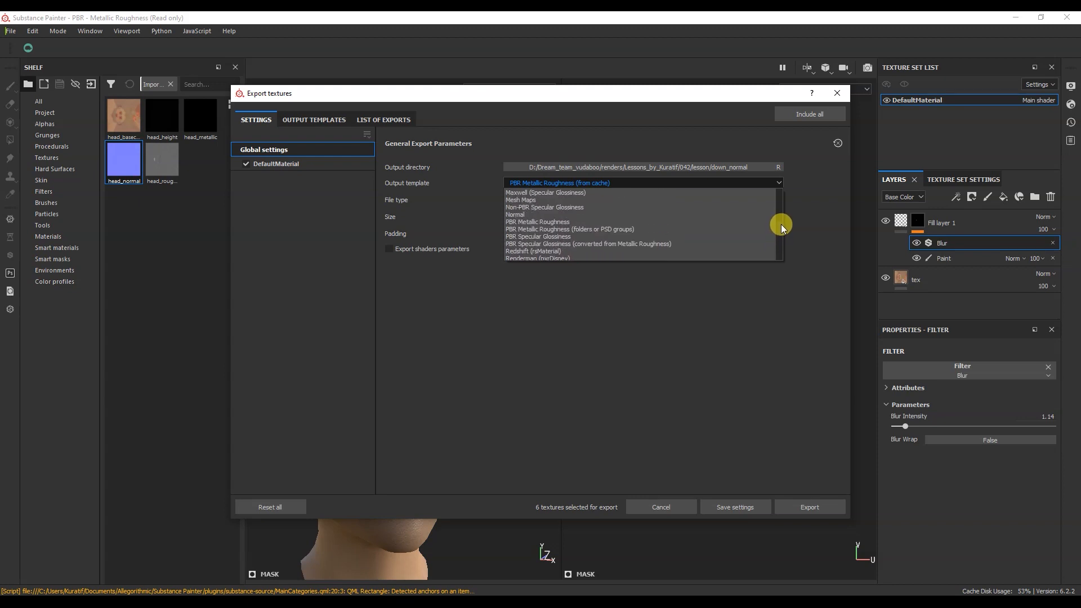
pyautogui.click(517, 216)
pyautogui.click(808, 508)
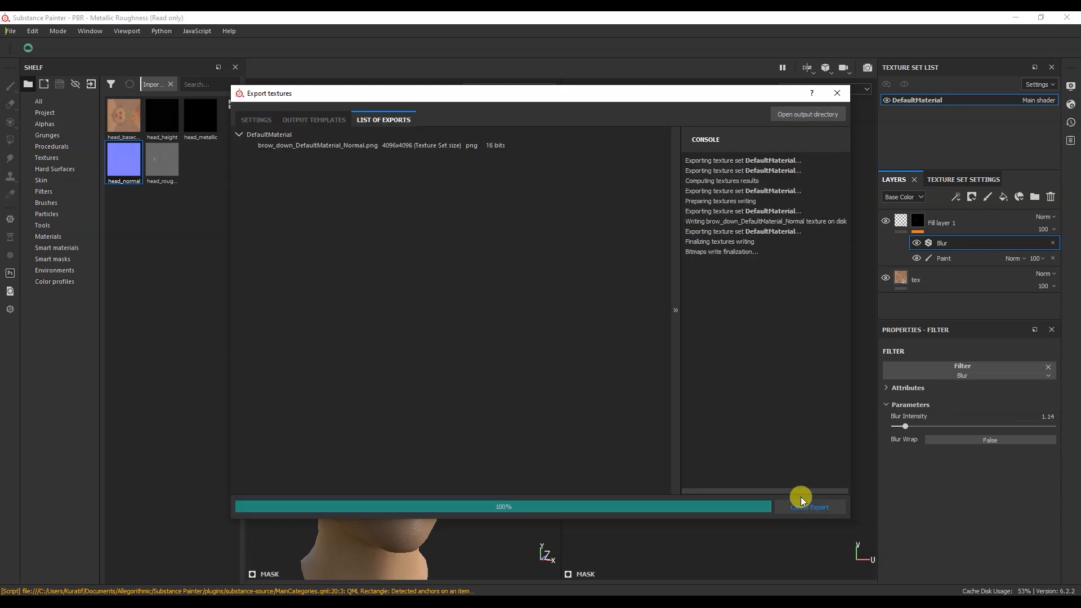
# Open the output folder and view the exported brow_down_DefaultMaterial_Normal.png image
pyautogui.click(808, 114)
pyautogui.doubleClick(576, 200)
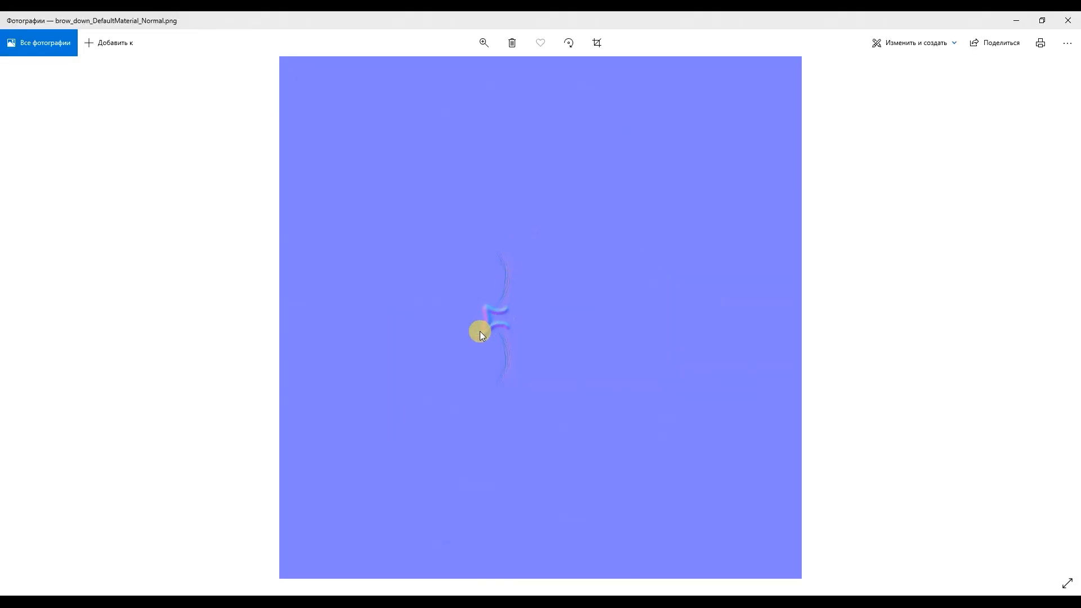
pyautogui.click(1068, 21)
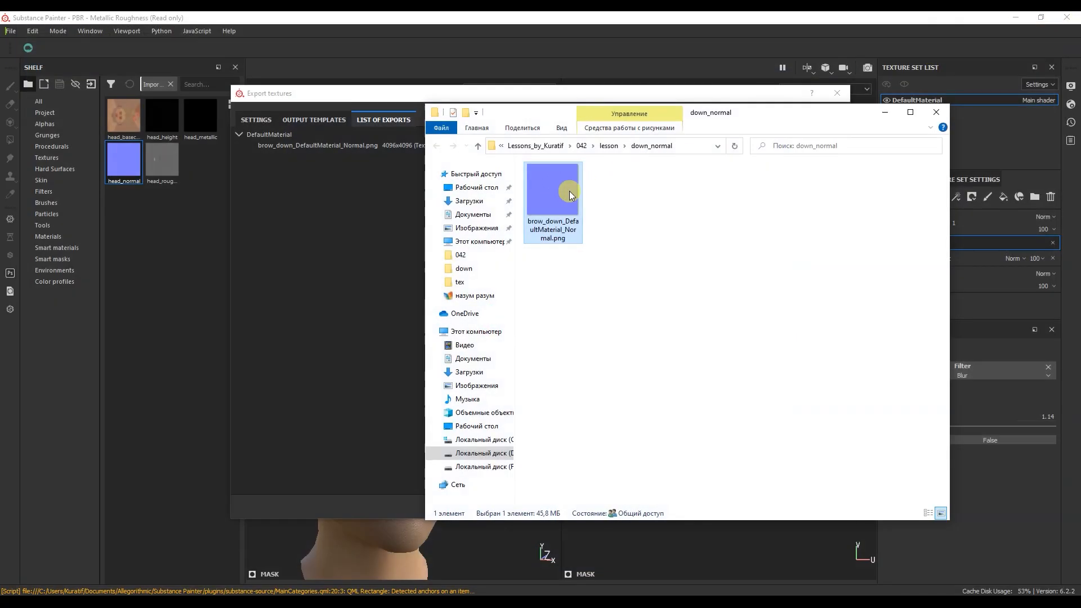
# Remove the DefaultMaterial part from the exported normal map's file name, and close the folder and the export window
pyautogui.rightClick(536, 205)
pyautogui.click(595, 568)
pyautogui.moveTo(565, 222); pyautogui.dragTo(561, 227)
pyautogui.press('BackSpace')
pyautogui.click(602, 251)
pyautogui.click(936, 112)
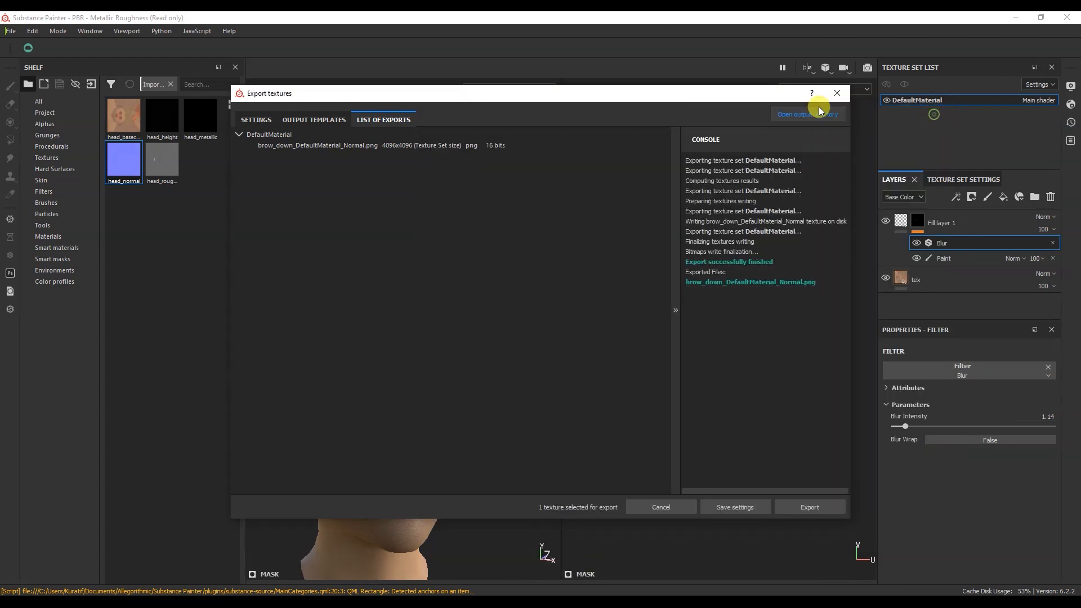
pyautogui.click(836, 93)
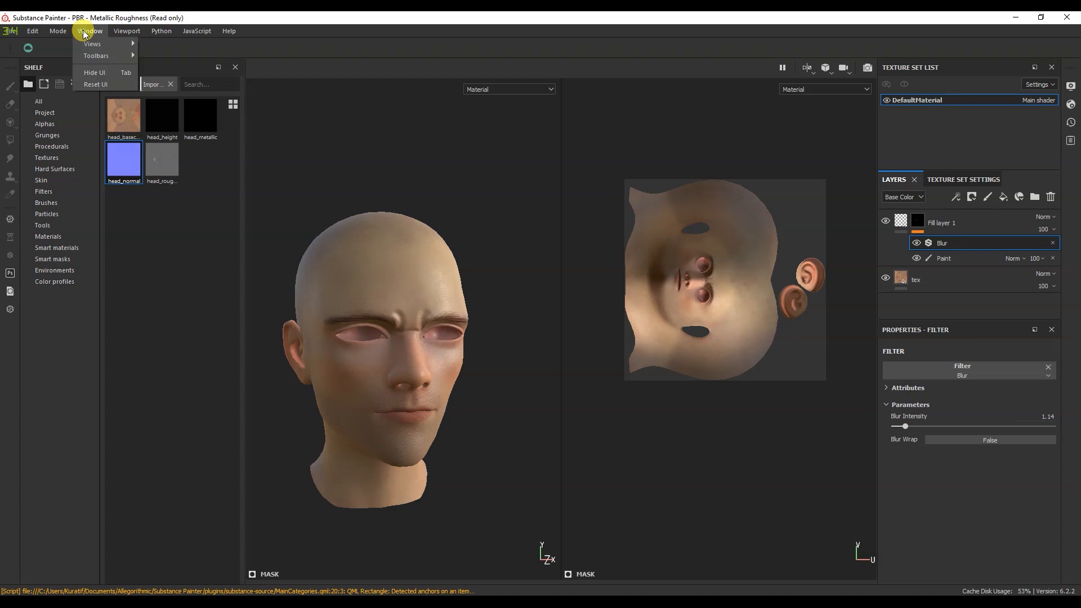
# Replace the project's mesh with brow_up.fbx from the morph folder
pyautogui.click(60, 32)
pyautogui.moveTo(33, 31)
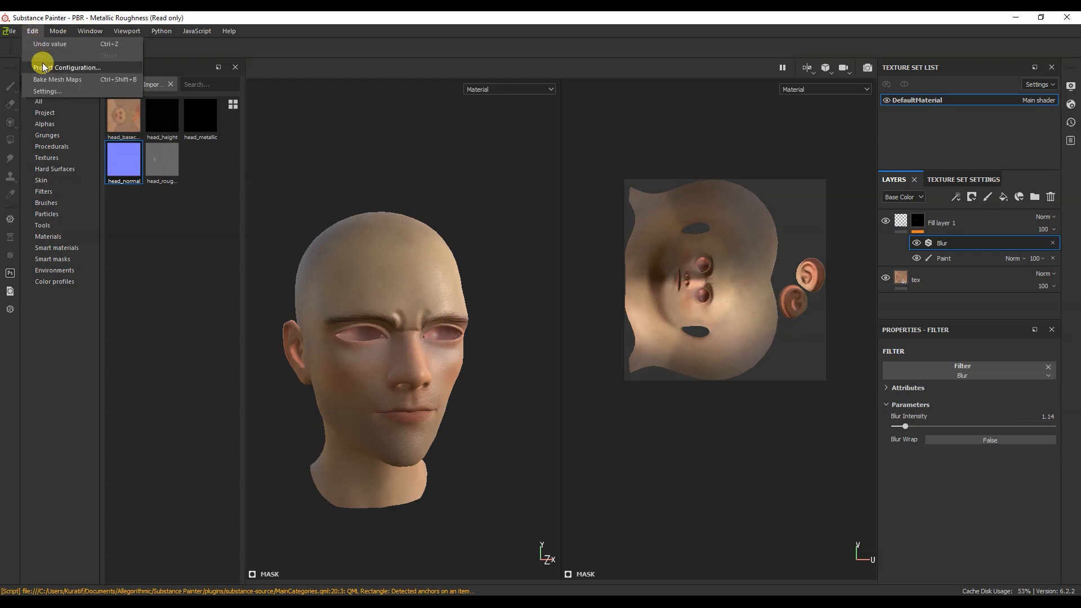
pyautogui.click(45, 68)
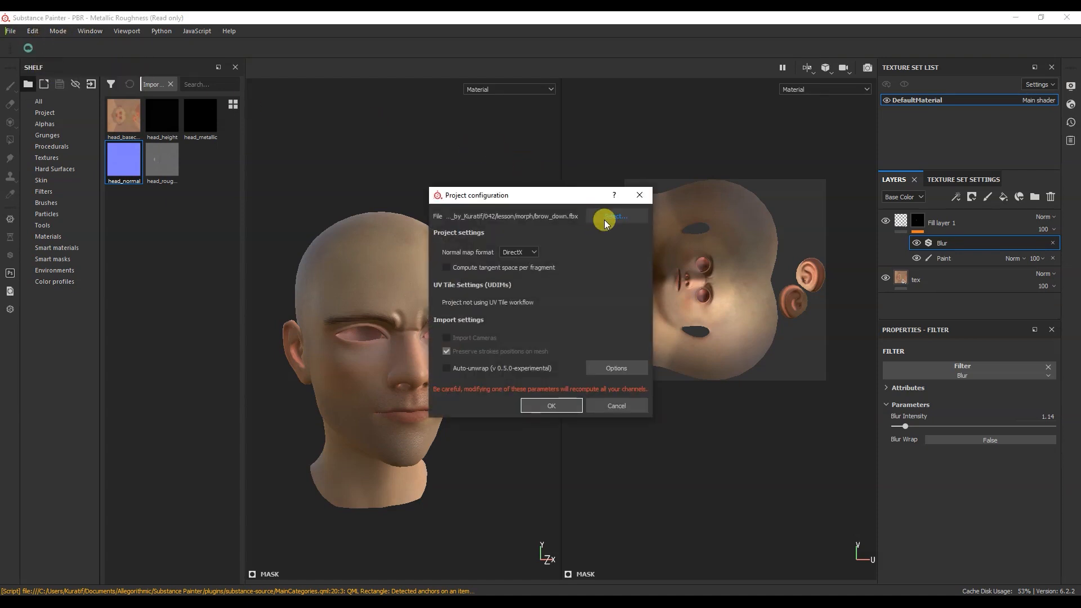
pyautogui.click(607, 218)
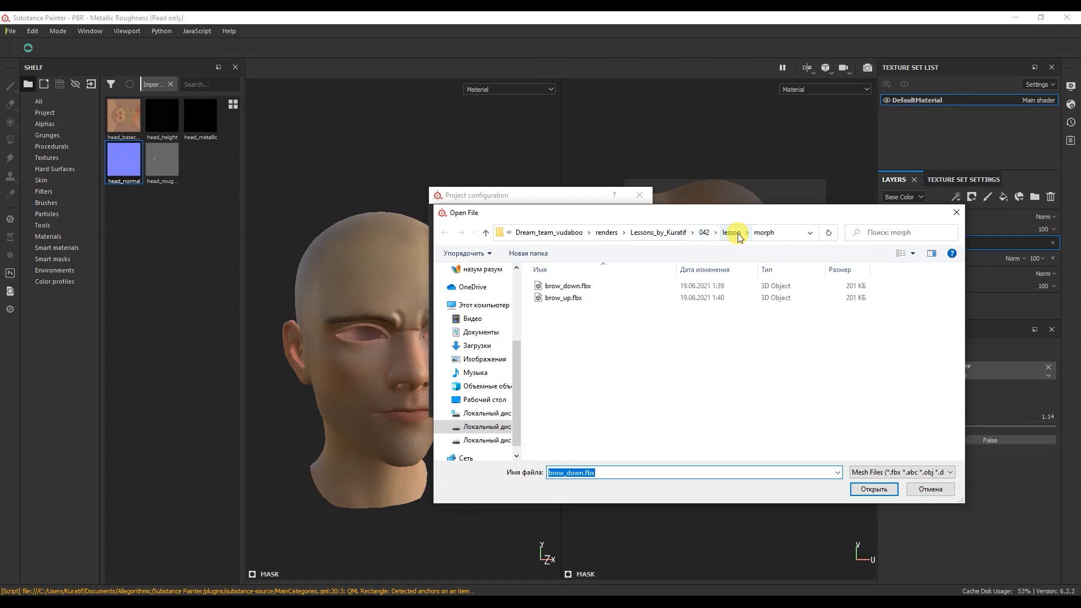
pyautogui.doubleClick(653, 296)
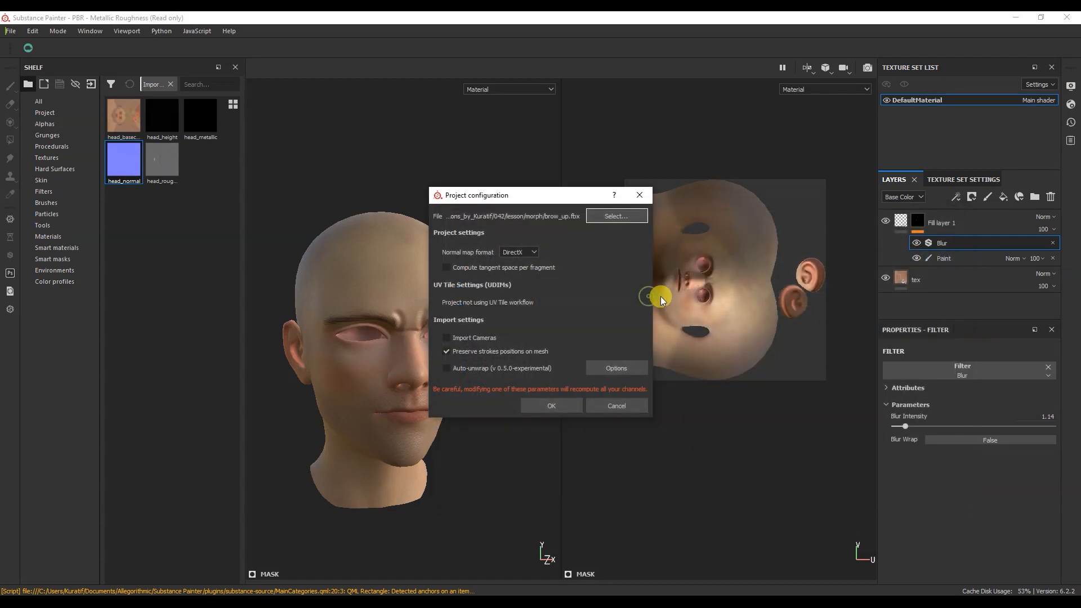
pyautogui.click(575, 407)
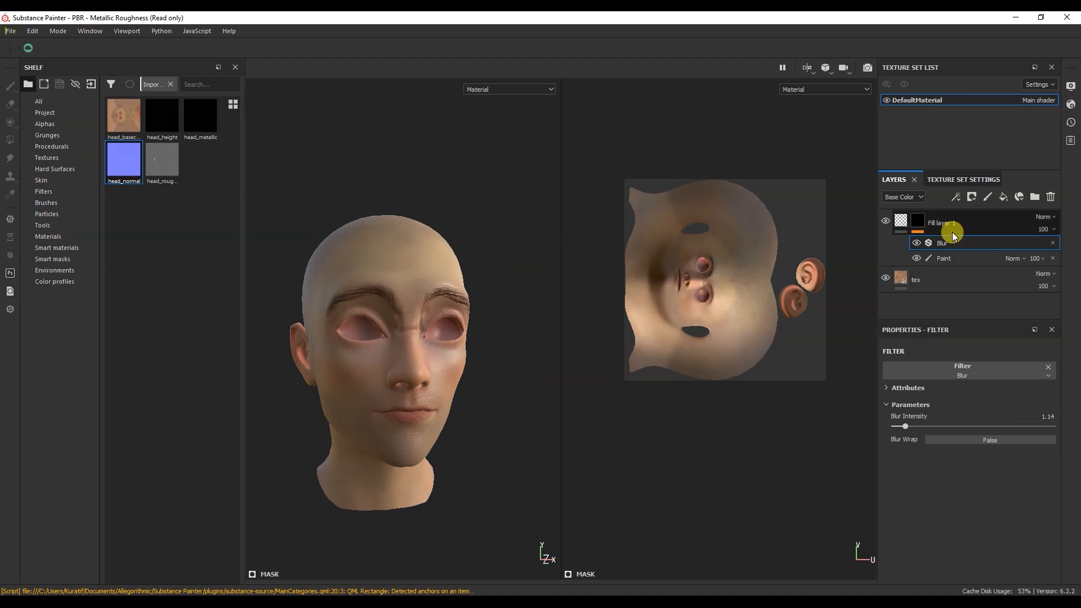
# Delete the old paint effect from Fill layer 1's mask and add a new empty paint effect
pyautogui.click(957, 258)
pyautogui.click(1053, 258)
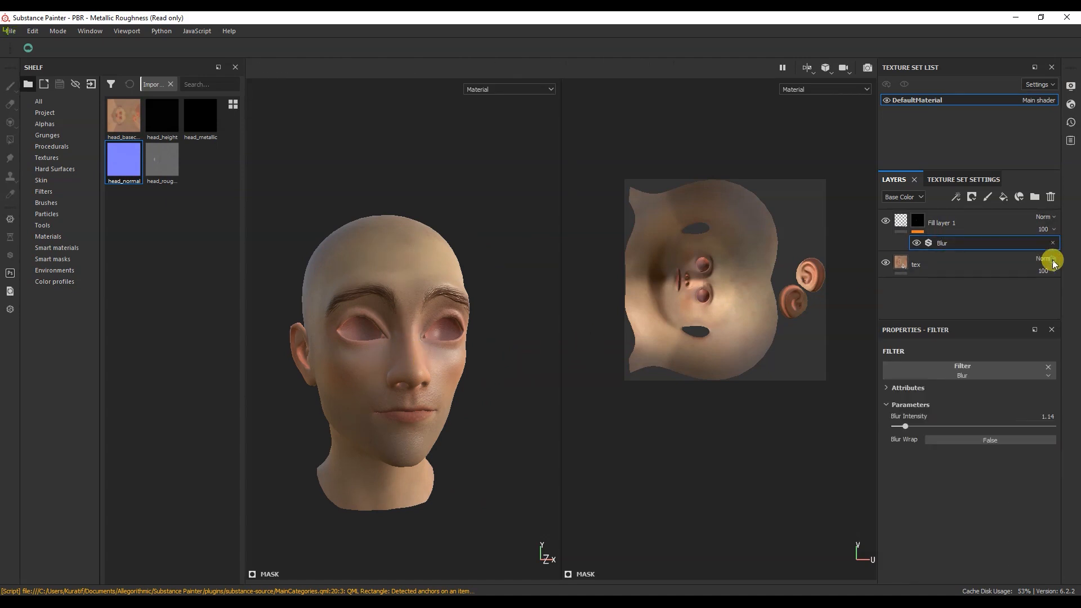
pyautogui.rightClick(926, 224)
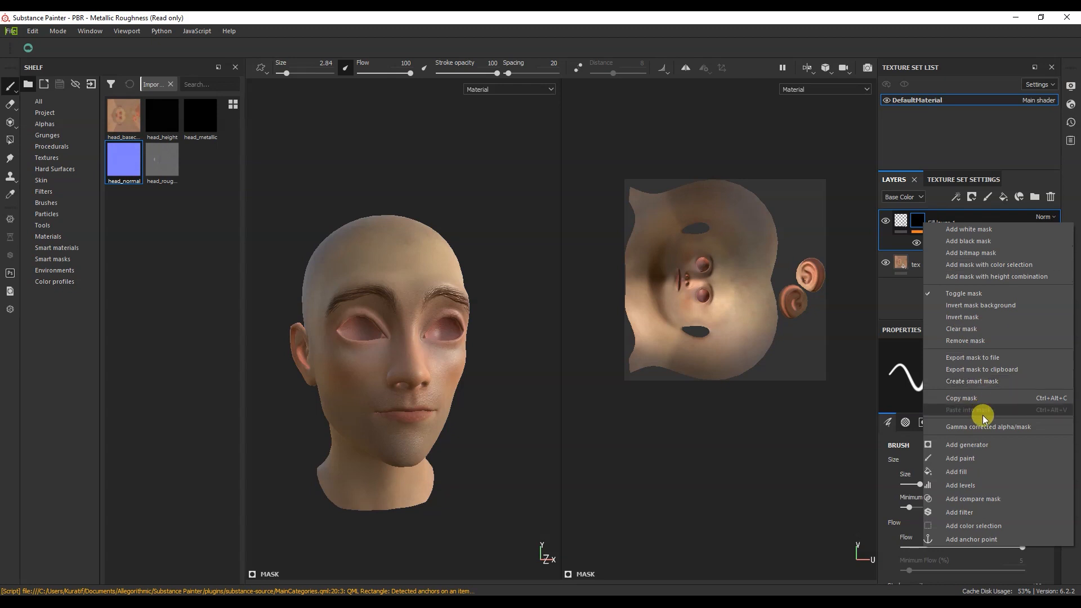
pyautogui.click(981, 459)
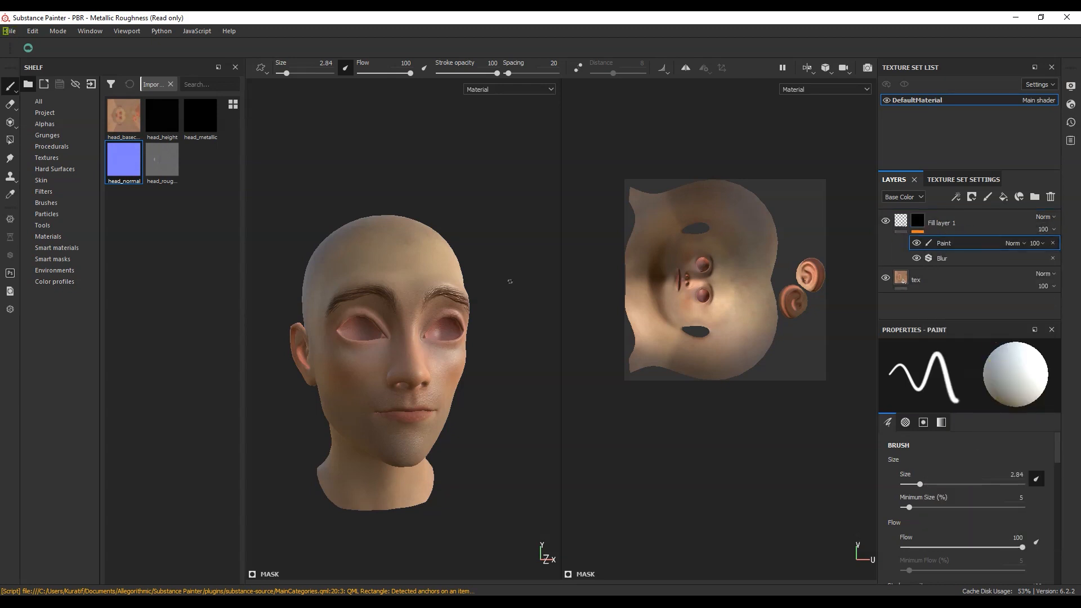
# Paint several horizontal wrinkle lines across the forehead above the brows, and place the paint effect beneath the Blur filter
pyautogui.scroll(4, 373, 256)
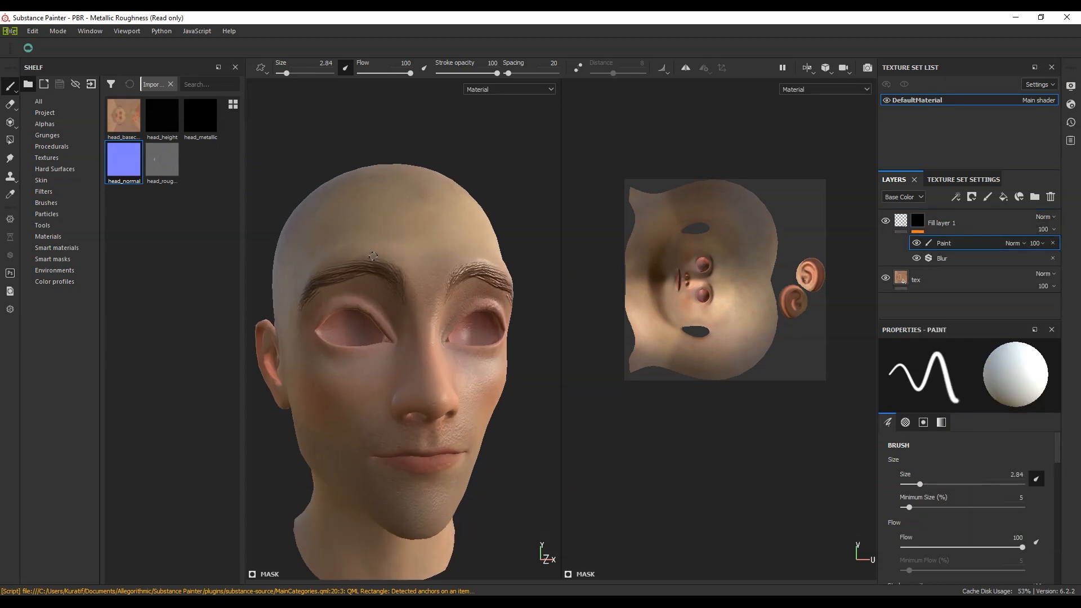
pyautogui.keyDown('alt'); pyautogui.moveTo(372, 256); pyautogui.dragTo(322, 253); pyautogui.keyUp('alt')
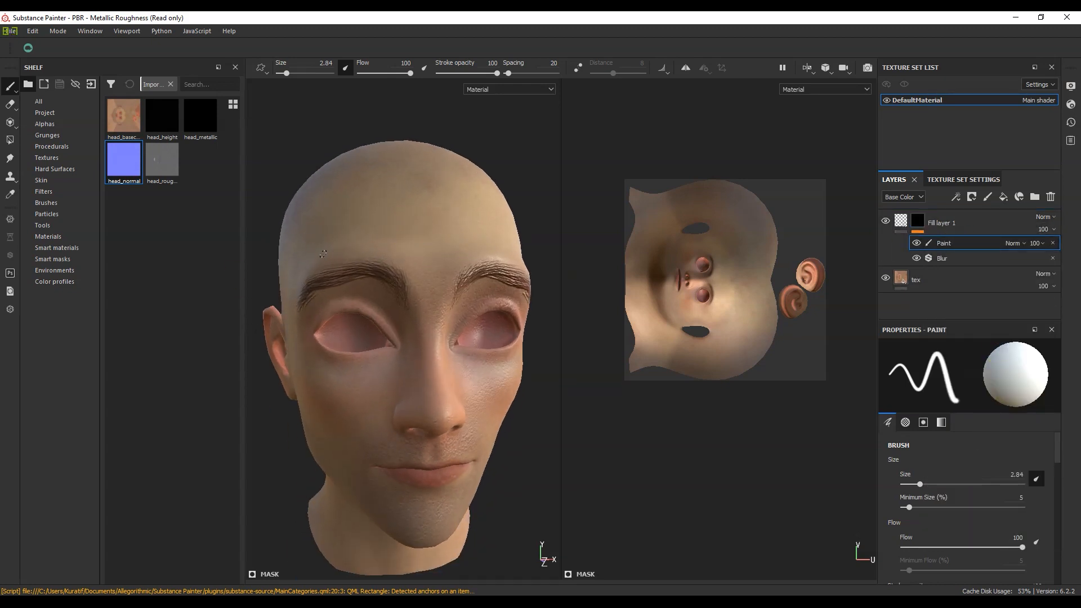
pyautogui.keyDown('shift'); pyautogui.click(415, 268); pyautogui.keyUp('shift')
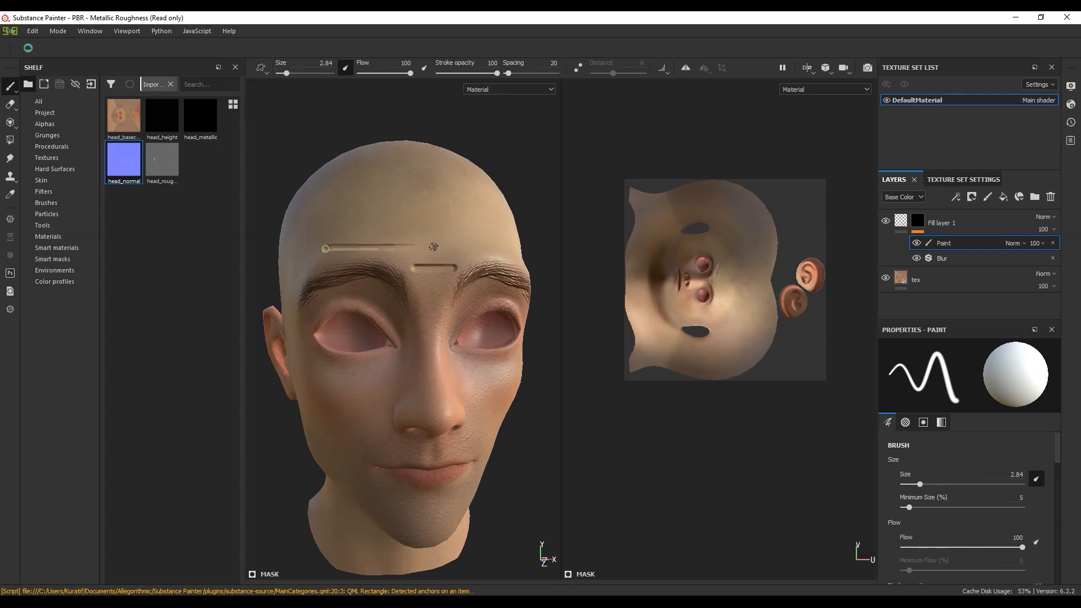
pyautogui.click(317, 230)
pyautogui.keyDown('shift'); pyautogui.click(484, 228); pyautogui.keyUp('shift')
pyautogui.keyDown('alt'); pyautogui.moveTo(365, 207); pyautogui.dragTo(446, 234); pyautogui.keyUp('alt')
pyautogui.moveTo(943, 242)
pyautogui.mouseDown()
pyautogui.moveTo(959, 259)
pyautogui.moveTo(932, 251)
pyautogui.moveTo(968, 262)
pyautogui.mouseUp()
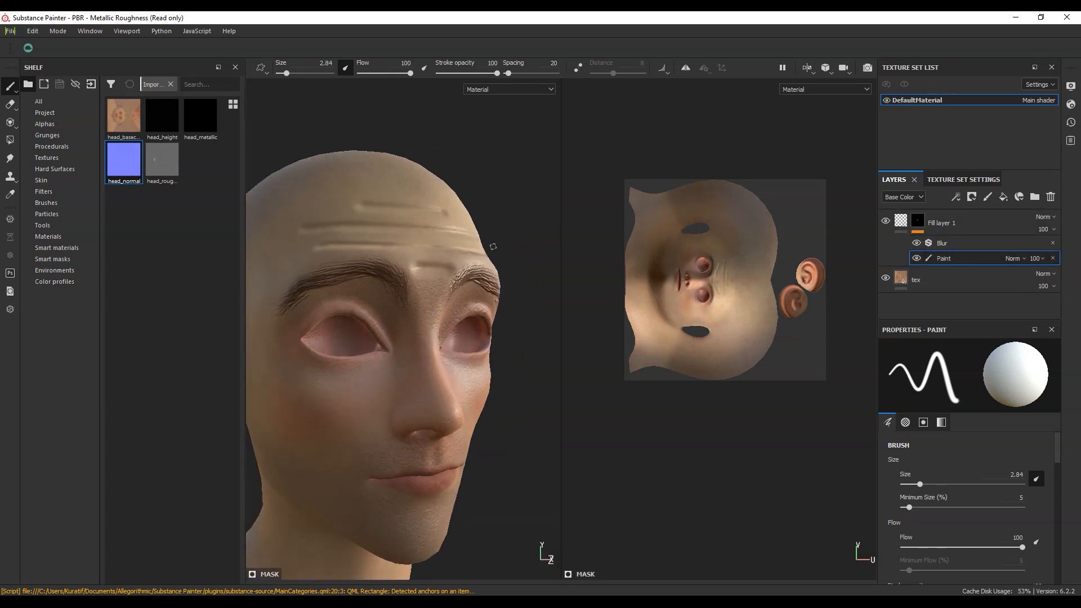
# Fine-tune Fill layer 1's height and raise its mask's Blur intensity to soften the forehead wrinkles
pyautogui.click(901, 221)
pyautogui.moveTo(935, 472)
pyautogui.mouseDown()
pyautogui.moveTo(871, 471)
pyautogui.moveTo(936, 474)
pyautogui.mouseUp()
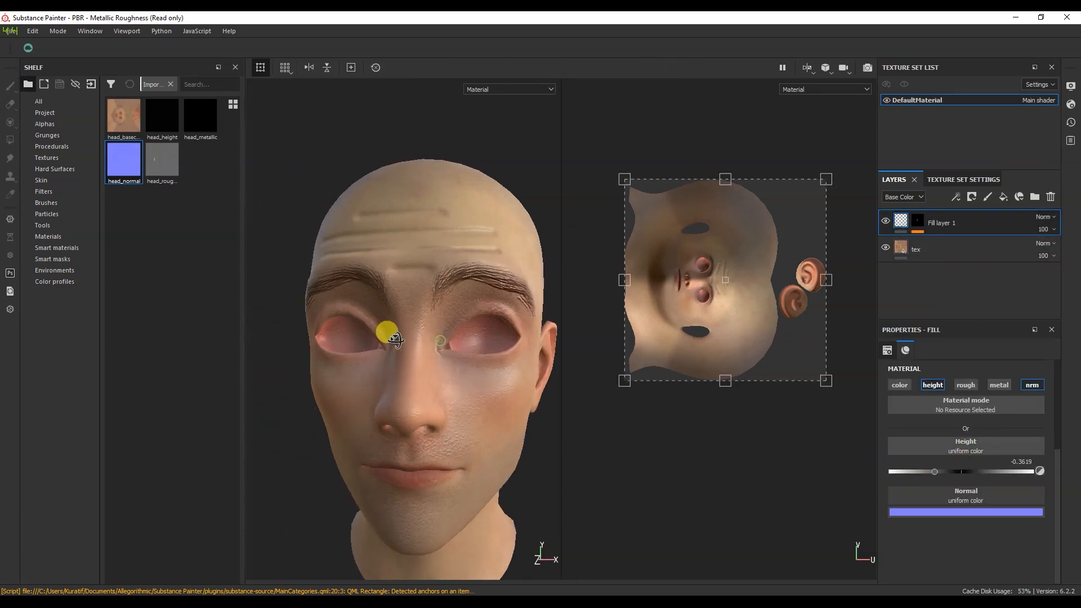
pyautogui.click(918, 221)
pyautogui.click(934, 243)
pyautogui.moveTo(919, 429); pyautogui.dragTo(916, 428)
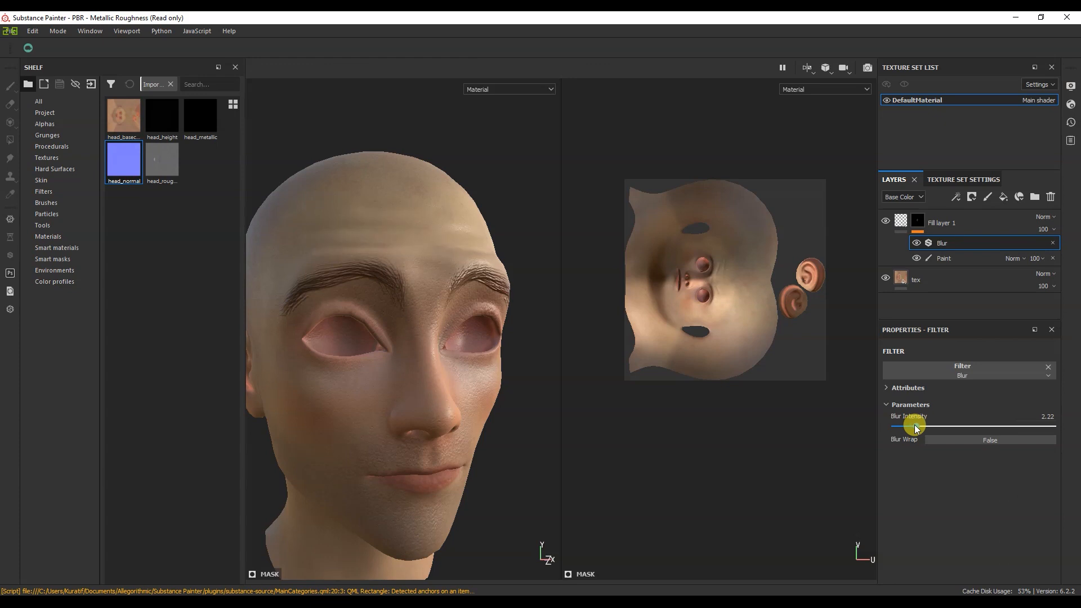
pyautogui.keyDown('alt'); pyautogui.moveTo(412, 294); pyautogui.dragTo(379, 260); pyautogui.keyUp('alt')
pyautogui.moveTo(917, 426); pyautogui.dragTo(912, 429)
# Deepen the forehead wrinkles by setting Fill layer 1's height to about -0.67
pyautogui.click(901, 221)
pyautogui.moveTo(933, 471); pyautogui.dragTo(901, 471)
pyautogui.keyDown('alt'); pyautogui.moveTo(529, 354); pyautogui.dragTo(388, 284); pyautogui.keyUp('alt')
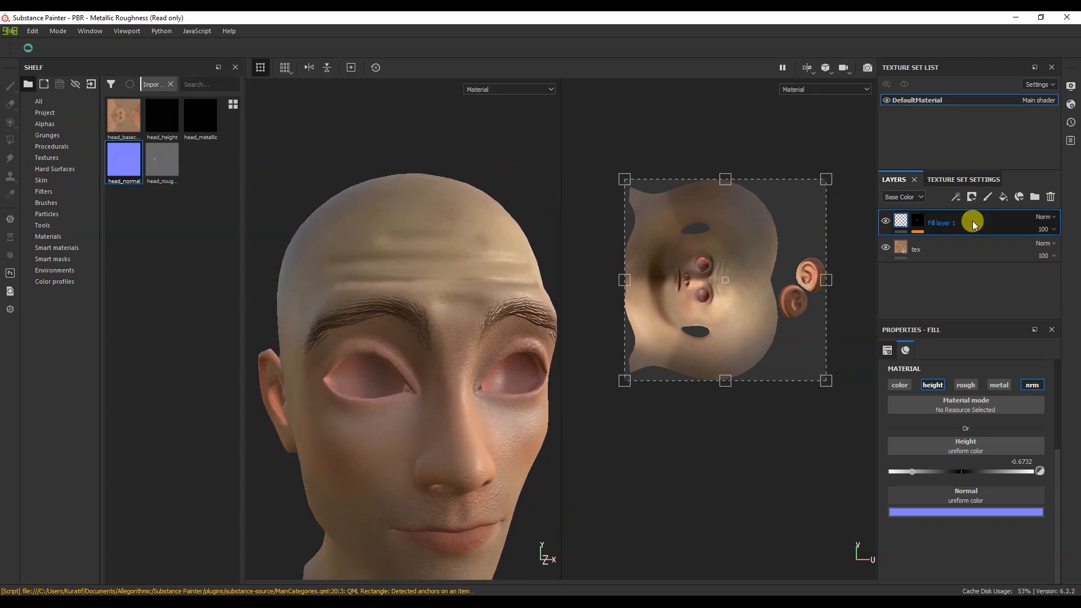
# Select the mask's paint effect and set the brush's grayscale value to about 0.37 for touching up the forehead wrinkles
pyautogui.click(970, 222)
pyautogui.click(957, 258)
pyautogui.moveTo(1057, 451); pyautogui.dragTo(1057, 546)
pyautogui.moveTo(915, 544); pyautogui.dragTo(941, 544)
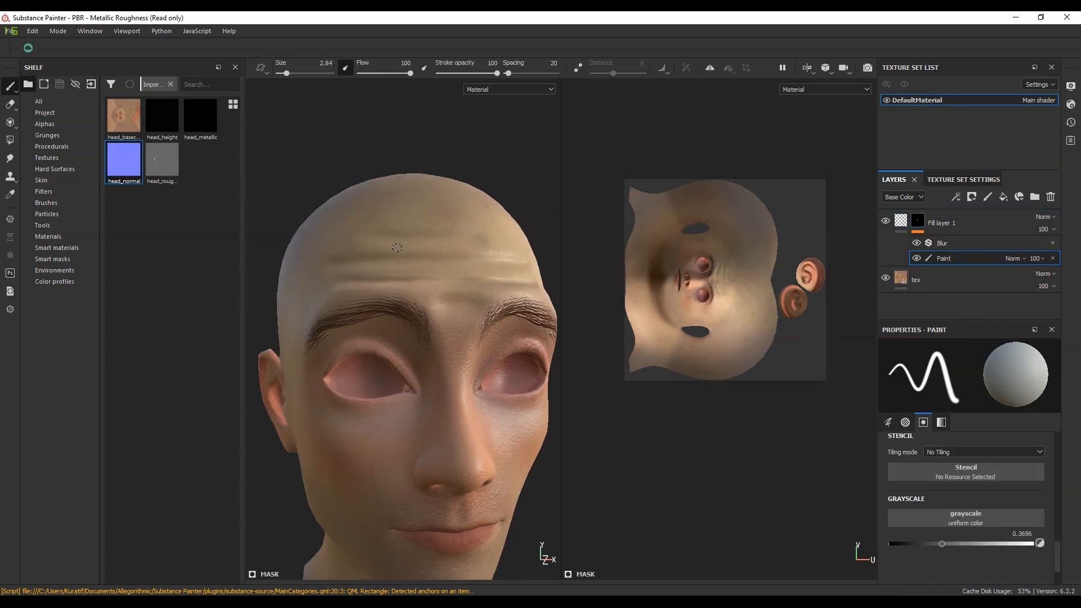
pyautogui.keyDown('alt'); pyautogui.moveTo(329, 265); pyautogui.dragTo(455, 282); pyautogui.keyUp('alt')
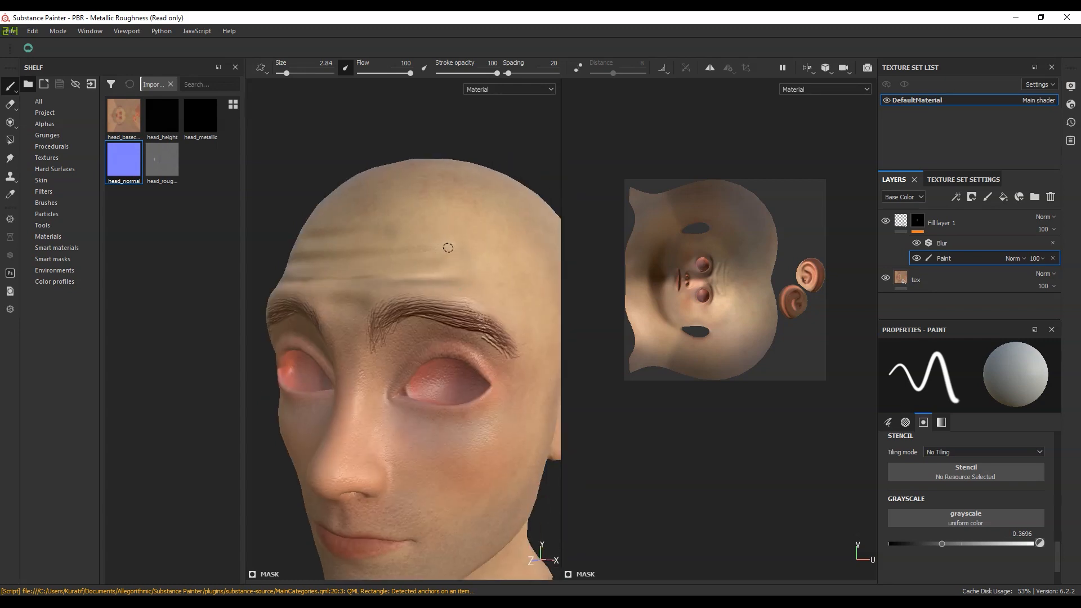
pyautogui.scroll(-5, 456, 259)
pyautogui.keyDown('alt'); pyautogui.moveTo(360, 273); pyautogui.dragTo(442, 270); pyautogui.keyUp('alt')
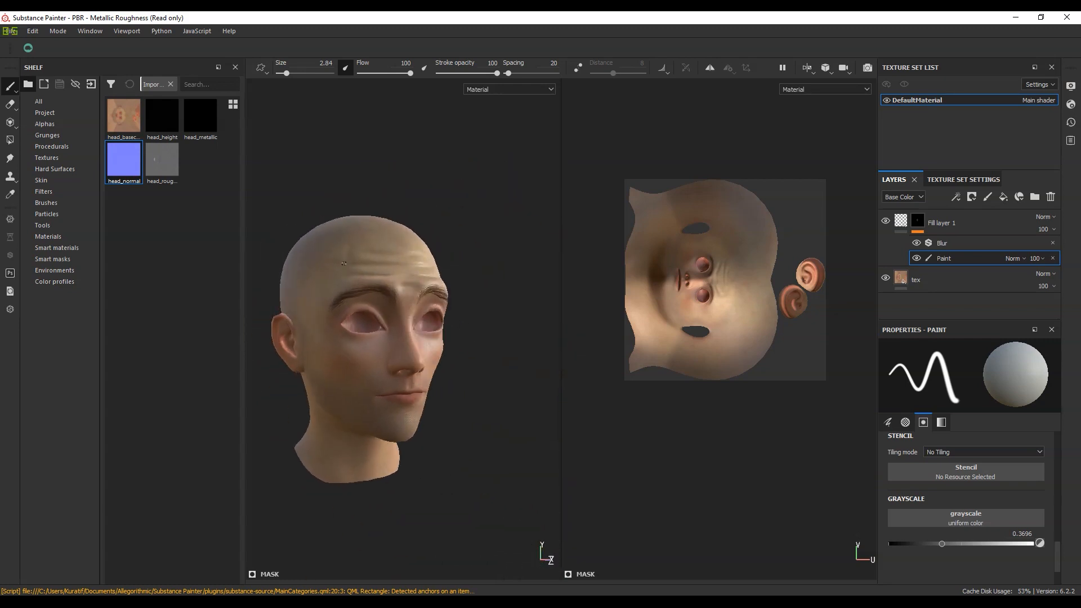
# Set the brush's grayscale value to 0, and compare the head with Fill layer 1 hidden and shown
pyautogui.moveTo(941, 544); pyautogui.dragTo(891, 544)
pyautogui.scroll(4, 318, 228)
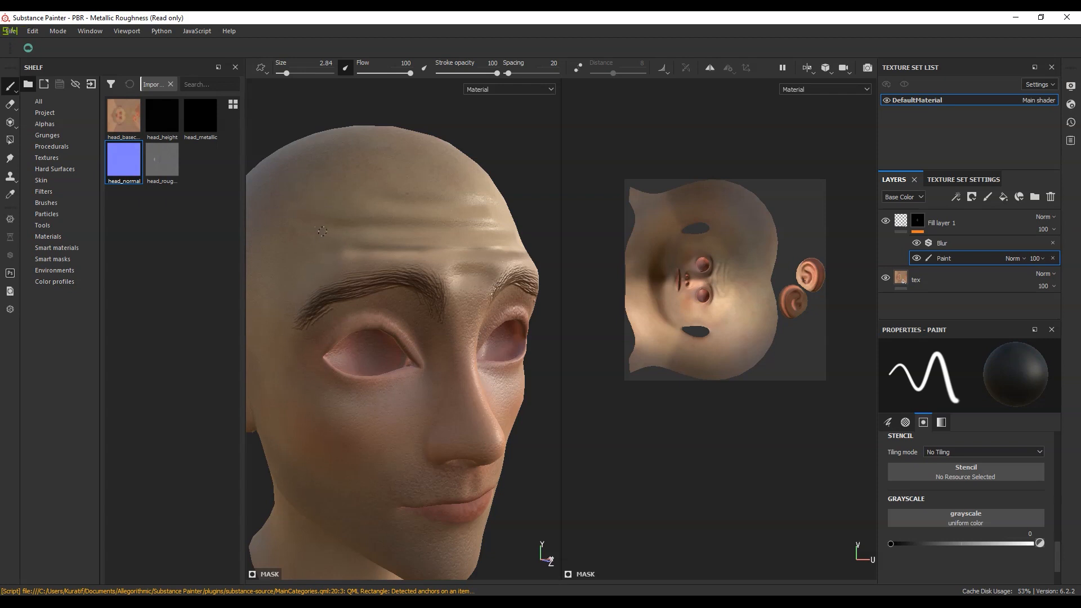
pyautogui.keyDown('alt'); pyautogui.moveTo(524, 223); pyautogui.dragTo(442, 212); pyautogui.keyUp('alt')
pyautogui.scroll(-3, 441, 212)
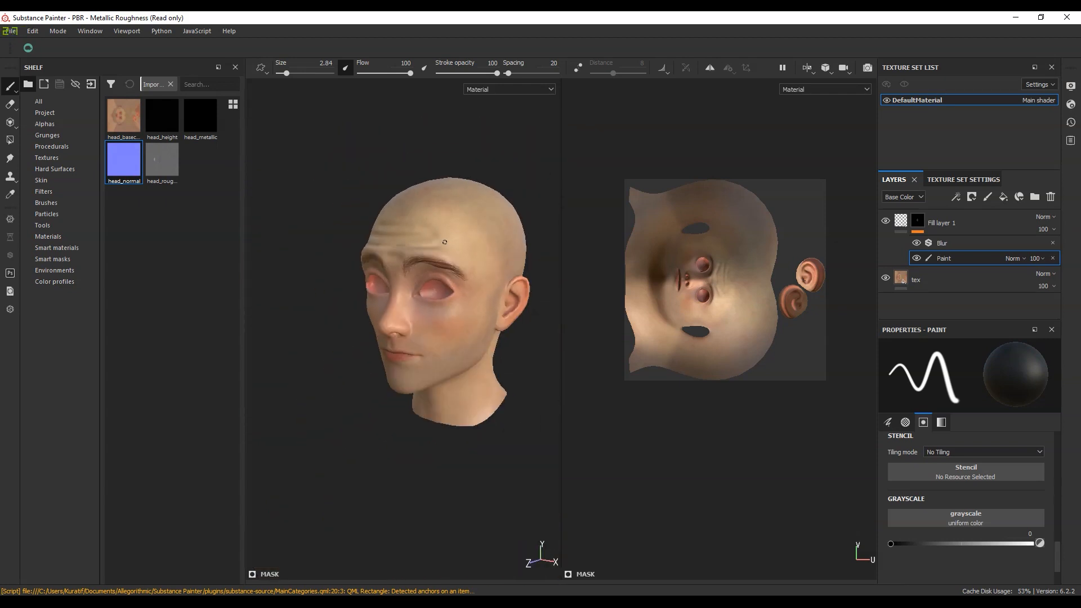
pyautogui.scroll(3, 396, 243)
pyautogui.moveTo(405, 263)
pyautogui.keyDown('alt'); pyautogui.mouseDown()
pyautogui.moveTo(372, 256)
pyautogui.moveTo(416, 262)
pyautogui.moveTo(389, 266)
pyautogui.mouseUp(); pyautogui.keyUp('alt')
pyautogui.click(886, 221)
pyautogui.click(886, 221)
# Export the brow-up normal map to the up_normal folder, keeping the Normal template and 16-bit PNG settings
pyautogui.click(12, 31)
pyautogui.click(63, 226)
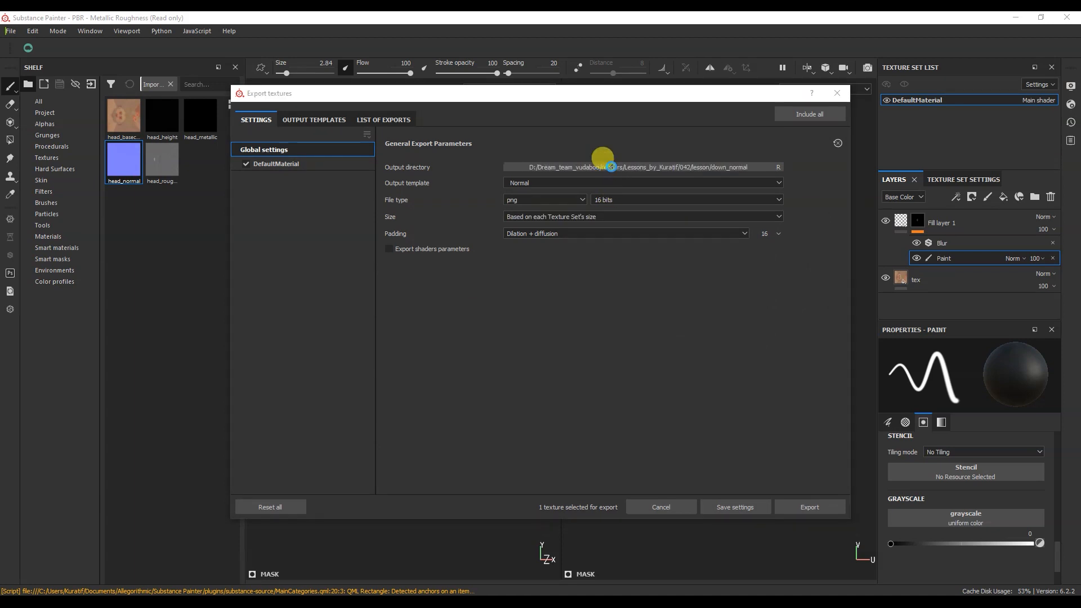
pyautogui.click(601, 161)
pyautogui.click(664, 386)
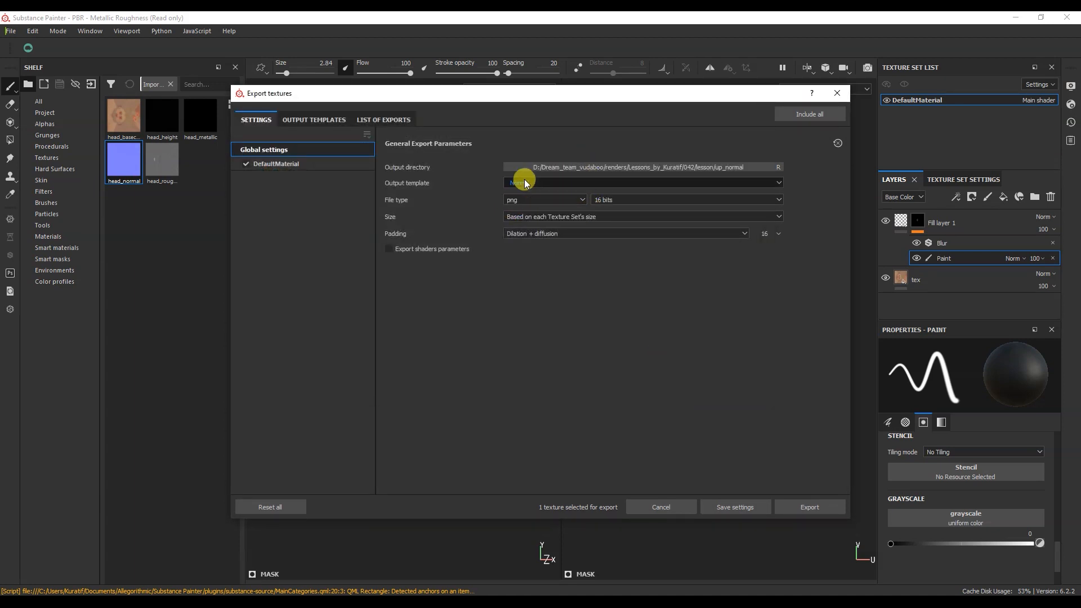
pyautogui.click(816, 507)
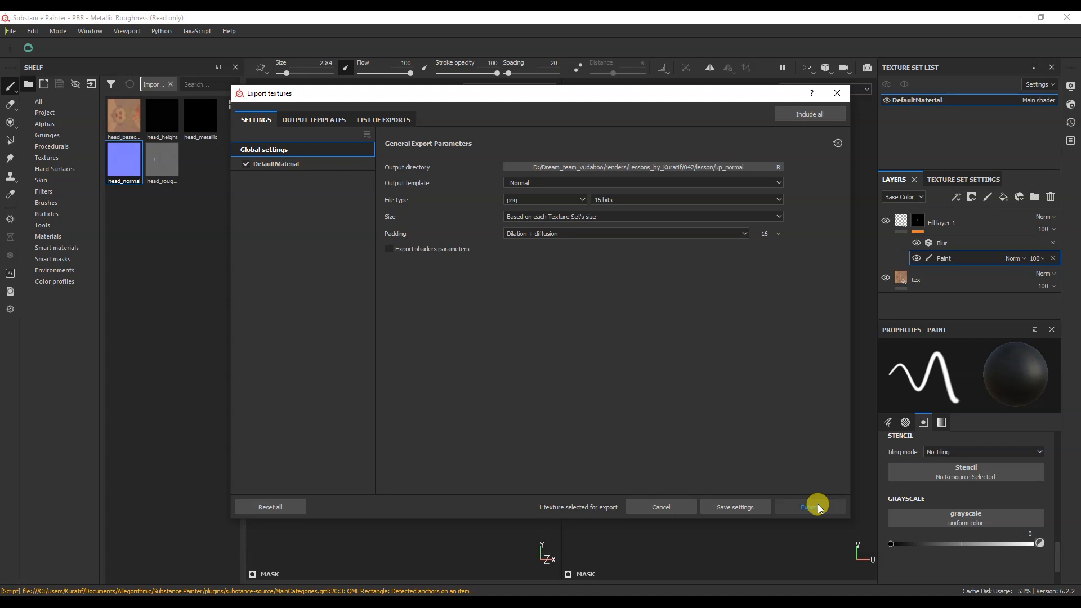
# Open the output folder and remove the DefaultMaterial part from the exported brow_up normal map's file name
pyautogui.click(799, 114)
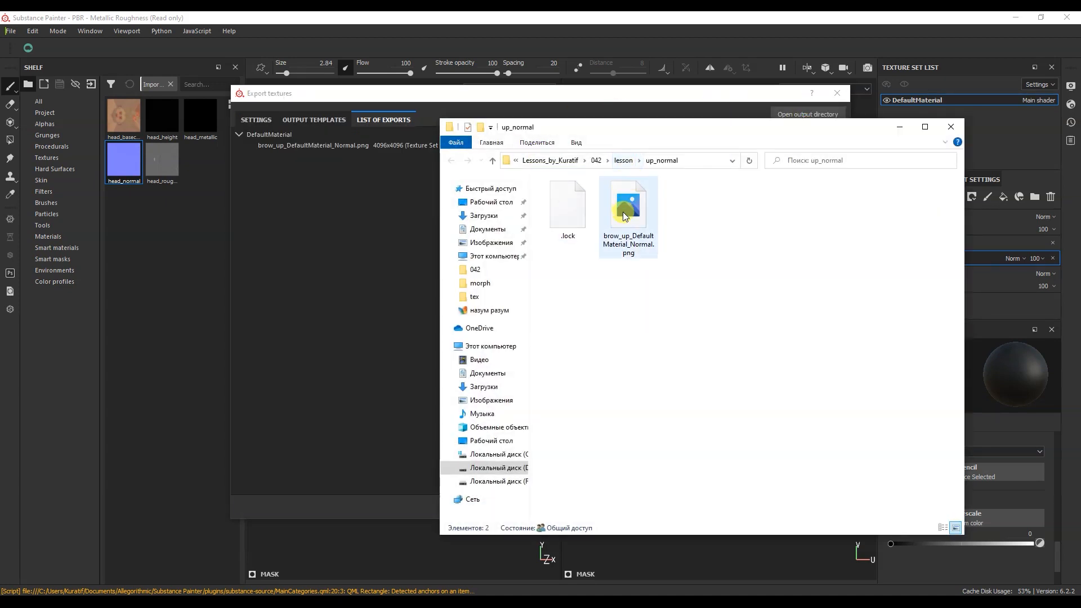
pyautogui.rightClick(619, 207)
pyautogui.click(687, 575)
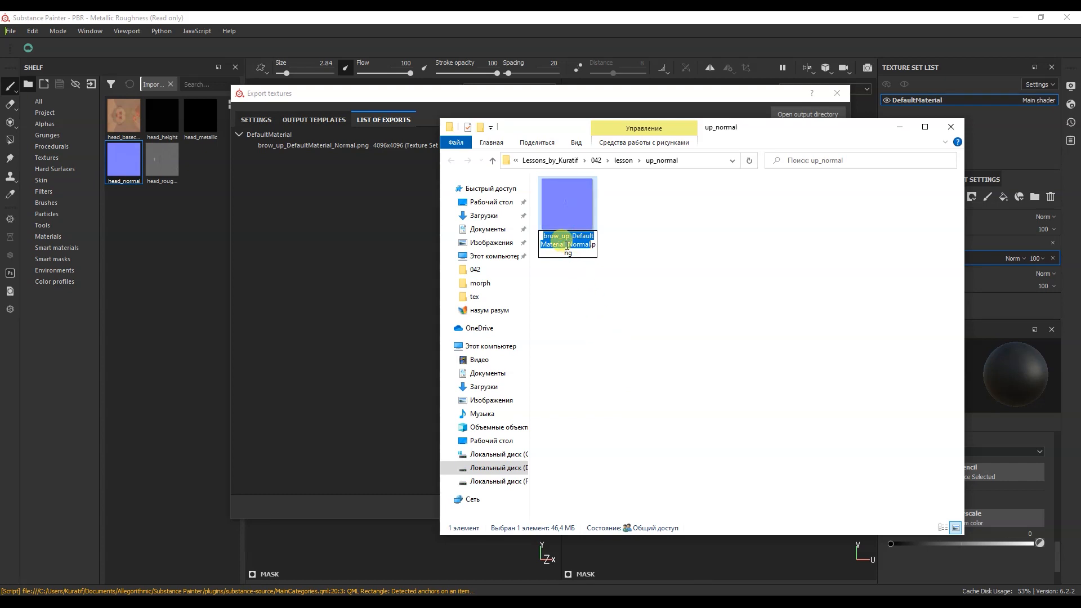
pyautogui.moveTo(561, 236); pyautogui.dragTo(567, 244)
pyautogui.press('BackSpace')
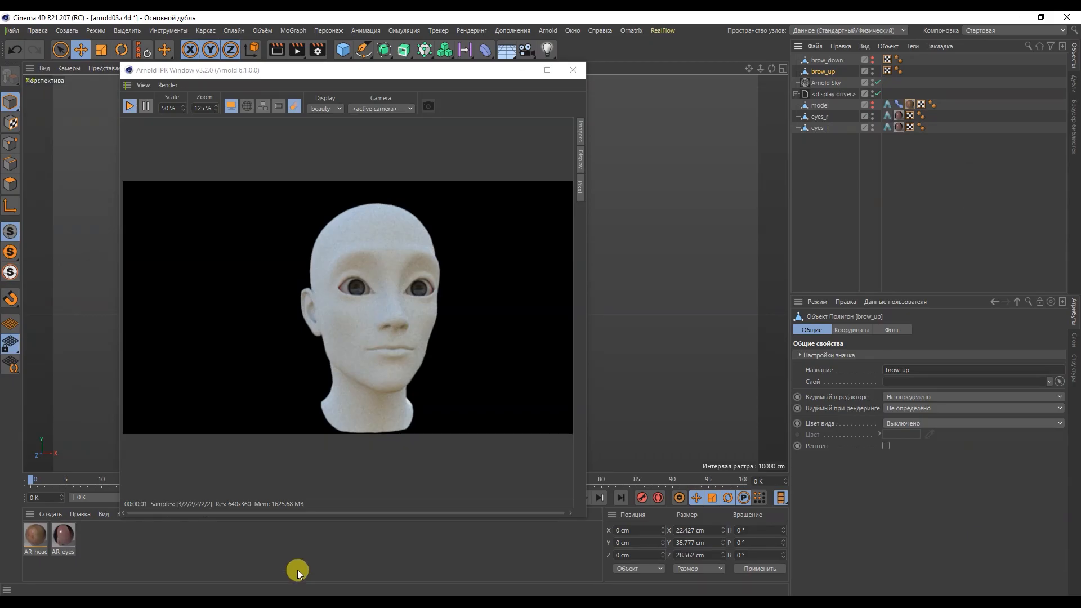
# In Cinema 4D, delete the brow_down and brow_up objects and make the model object visible again
pyautogui.moveTo(922, 71); pyautogui.dragTo(771, 49)
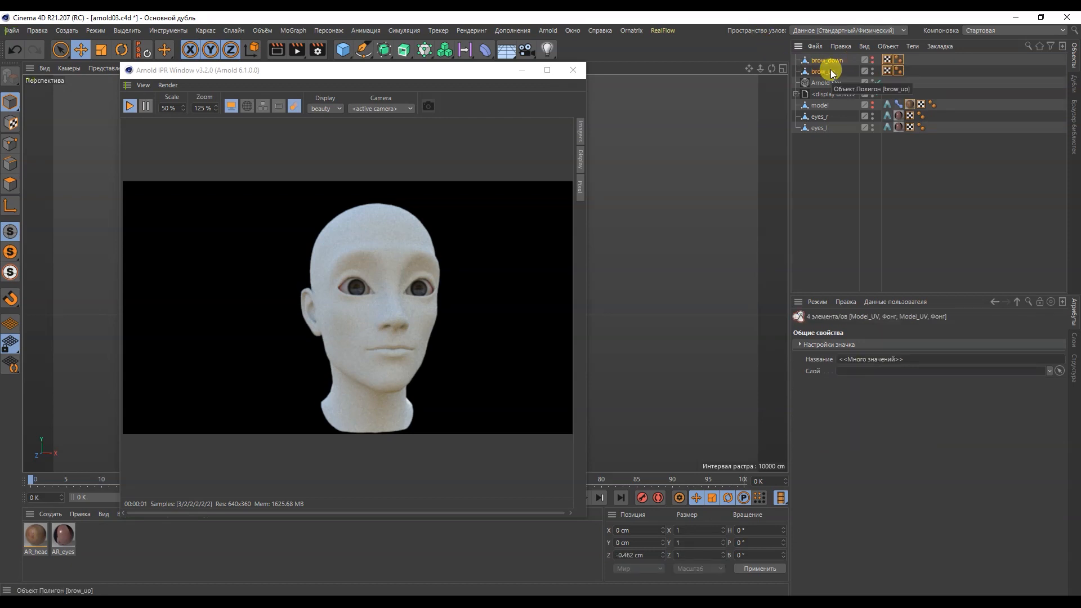
pyautogui.press('Delete')
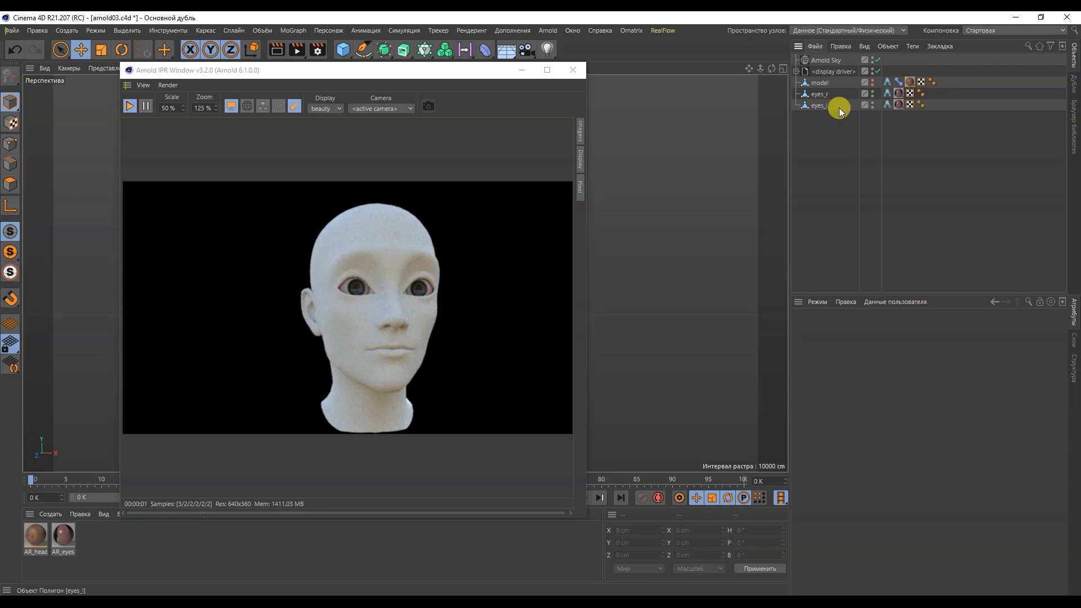
pyautogui.click(867, 84)
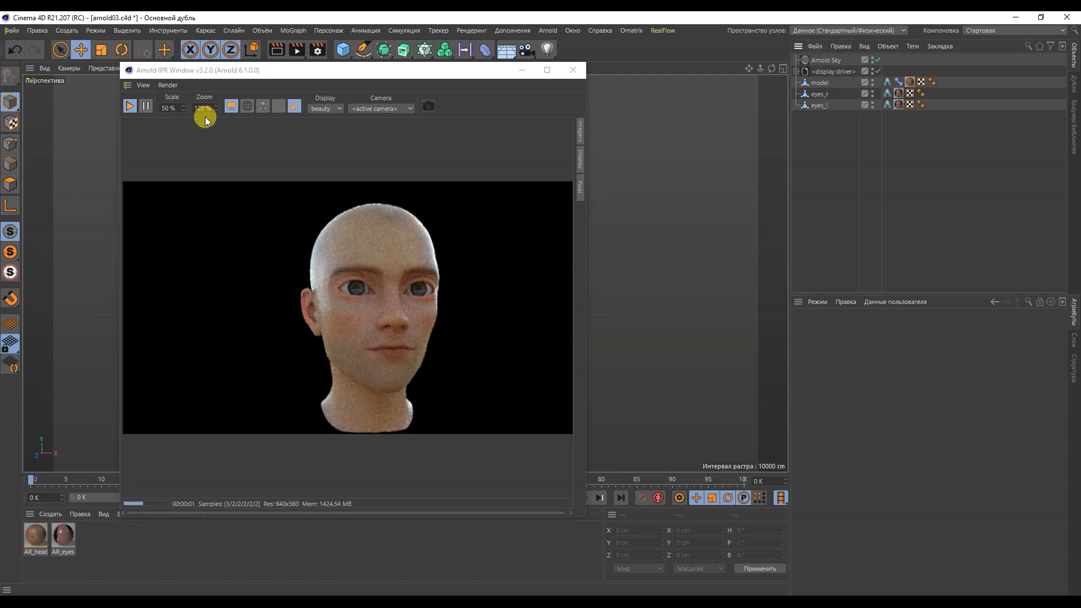
# Move the Arnold IPR window aside and open the AR_head material in the Arnold Shader Network Editor
pyautogui.moveTo(384, 76); pyautogui.dragTo(698, 59)
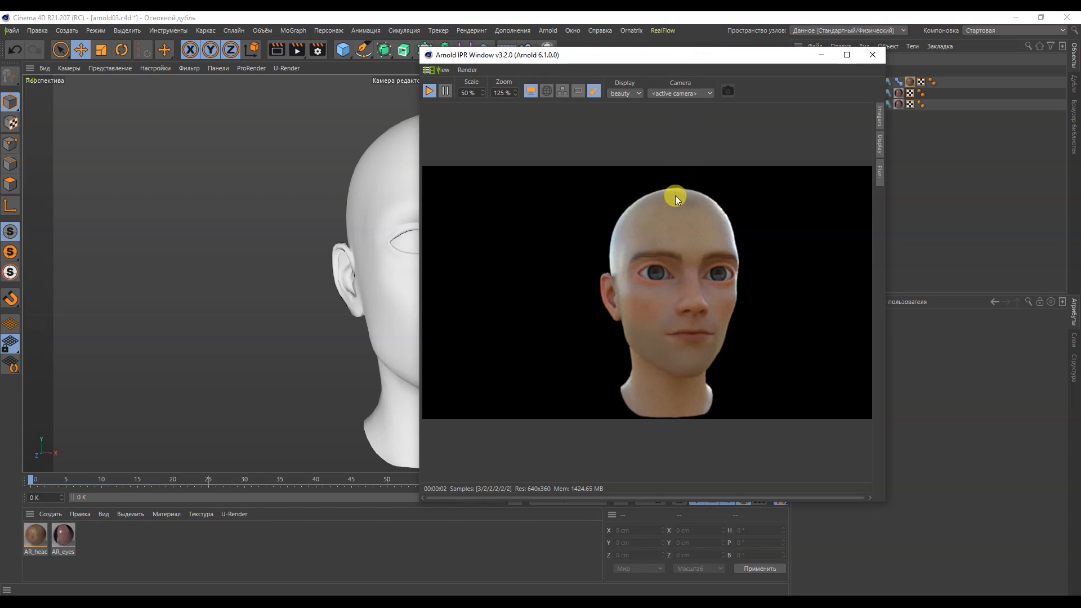
pyautogui.moveTo(596, 57); pyautogui.dragTo(488, 53)
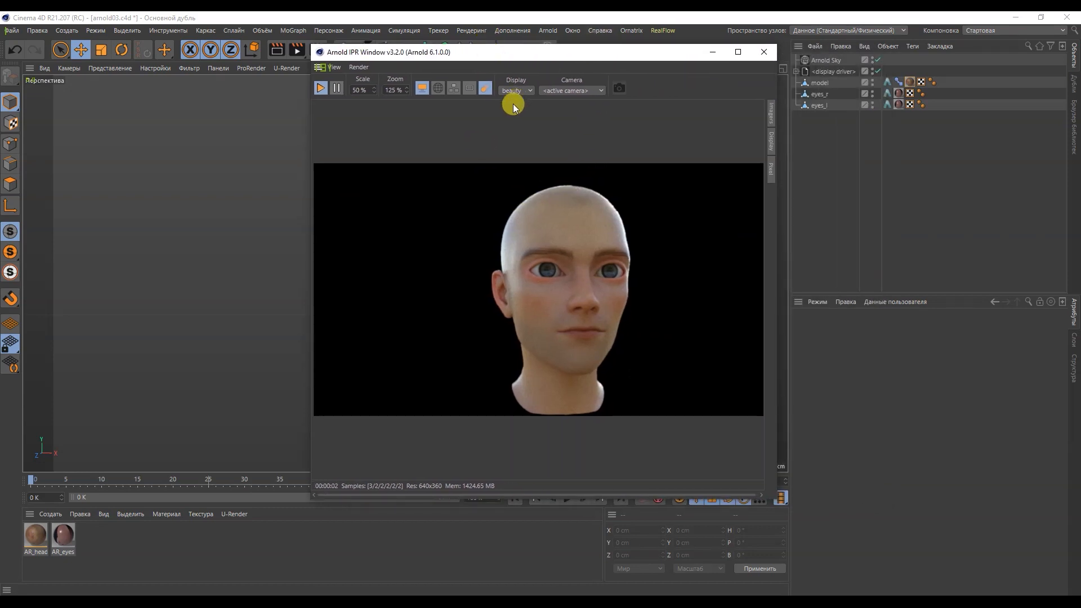
pyautogui.doubleClick(36, 535)
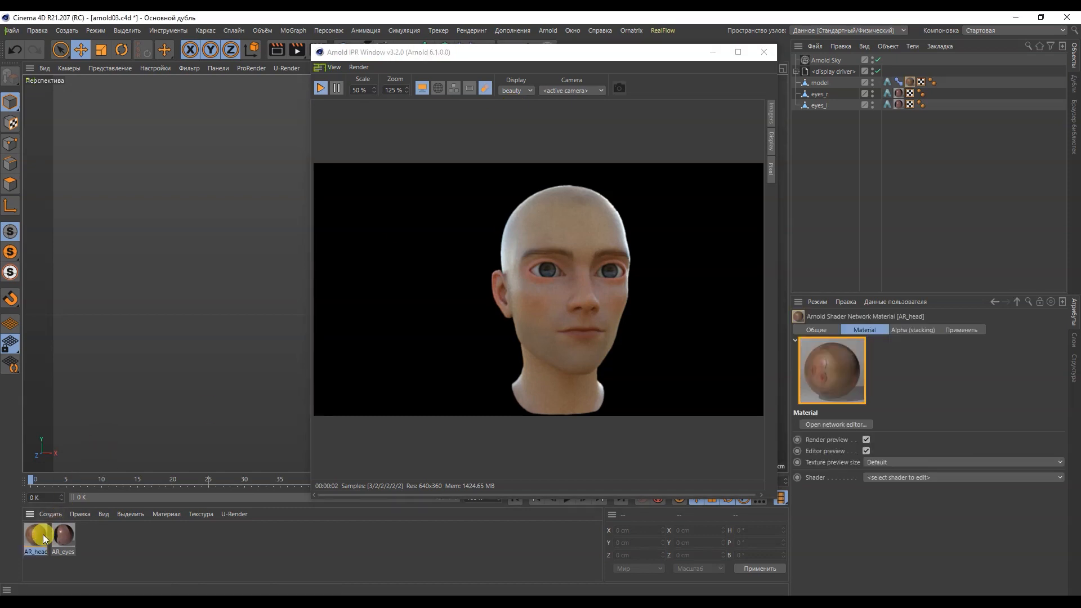
pyautogui.click(272, 130)
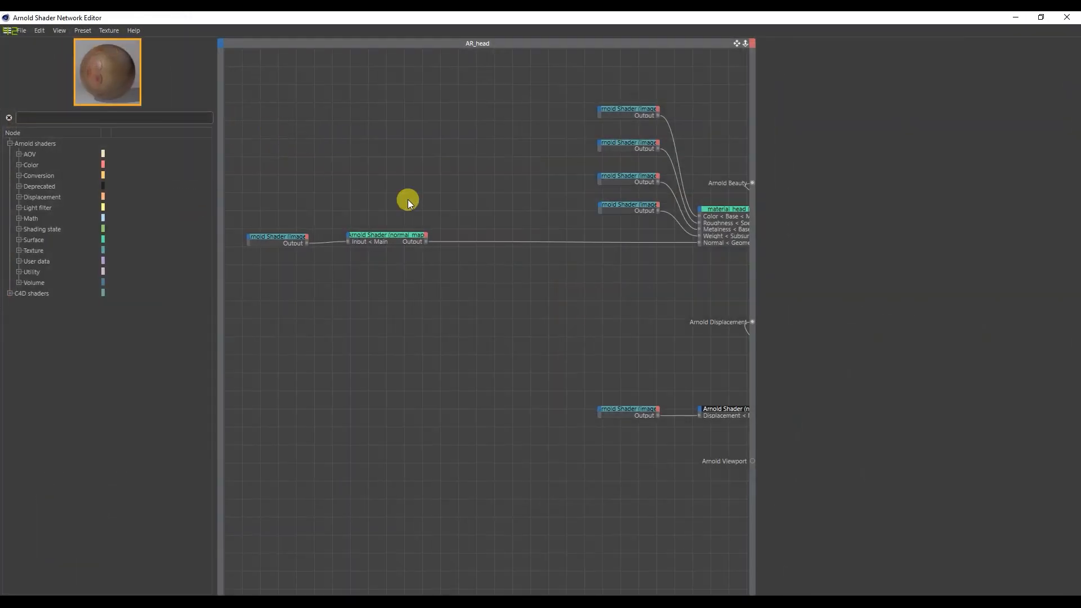
# Duplicate the connected image and normal map nodes, placing the copy just below the originals
pyautogui.moveTo(525, 279); pyautogui.dragTo(458, 286, button='middle')
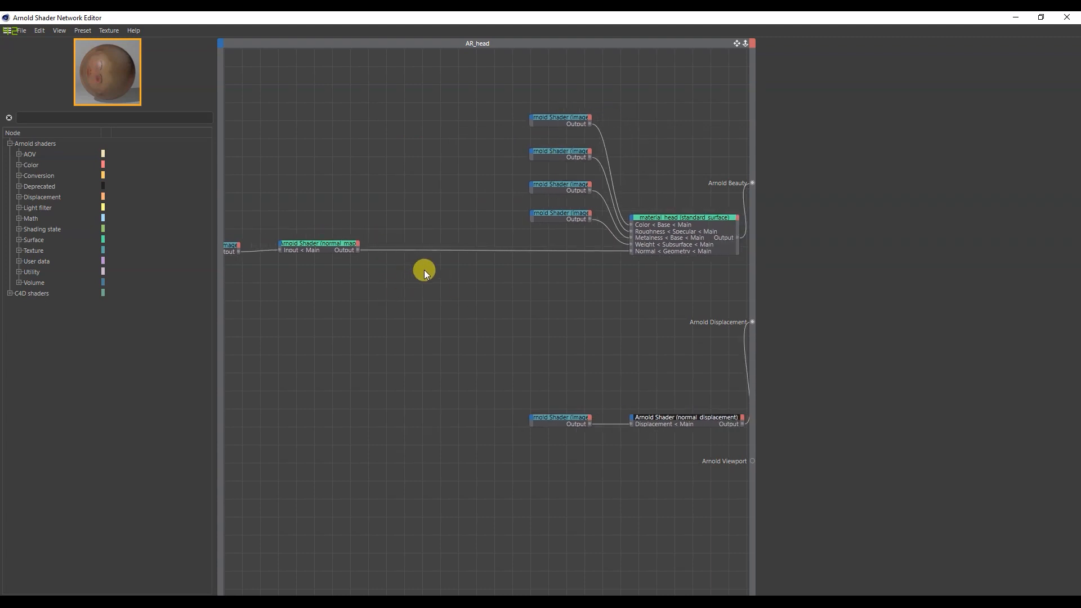
pyautogui.moveTo(424, 269); pyautogui.dragTo(391, 283, button='middle')
pyautogui.moveTo(439, 279); pyautogui.dragTo(289, 299)
pyautogui.click(326, 324)
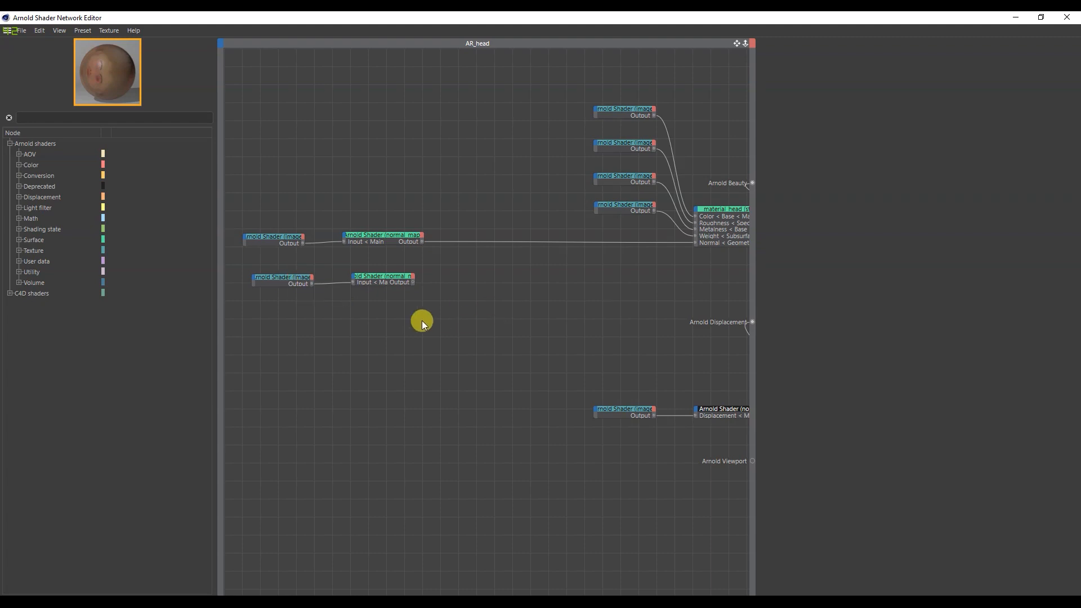
# Load brow_down_Normal.png from the down_normal folder into the duplicated image node, without copying it into the project folder
pyautogui.click(300, 283)
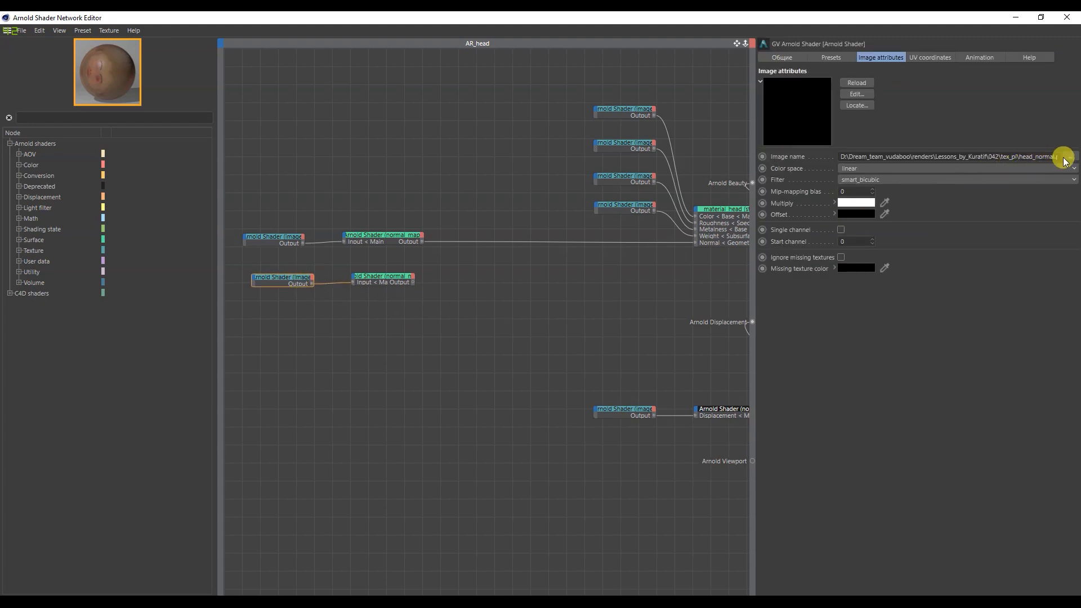
pyautogui.click(1069, 157)
pyautogui.doubleClick(134, 113)
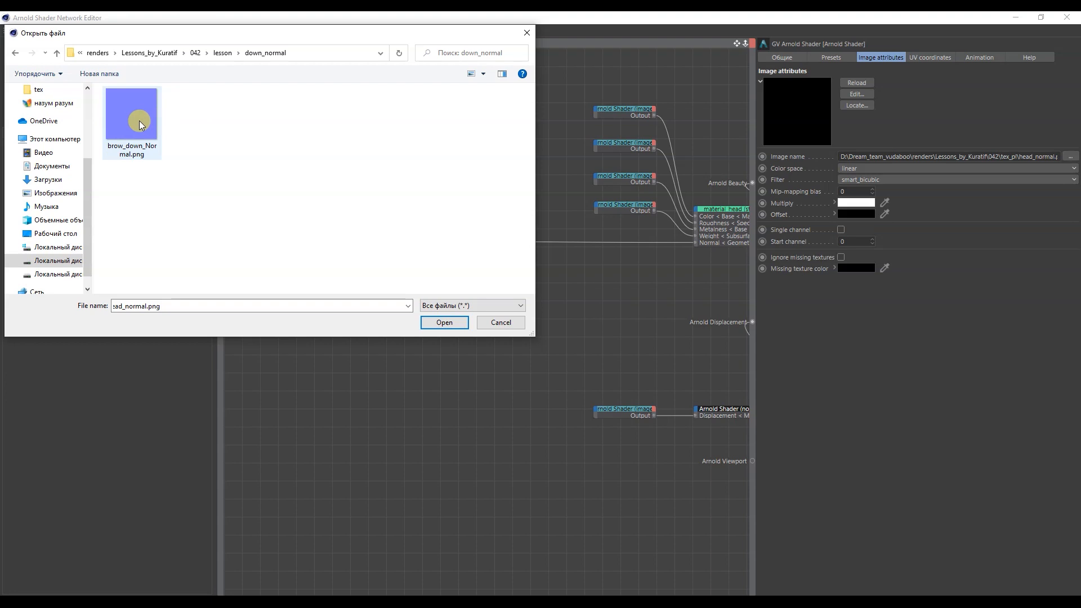
pyautogui.click(616, 360)
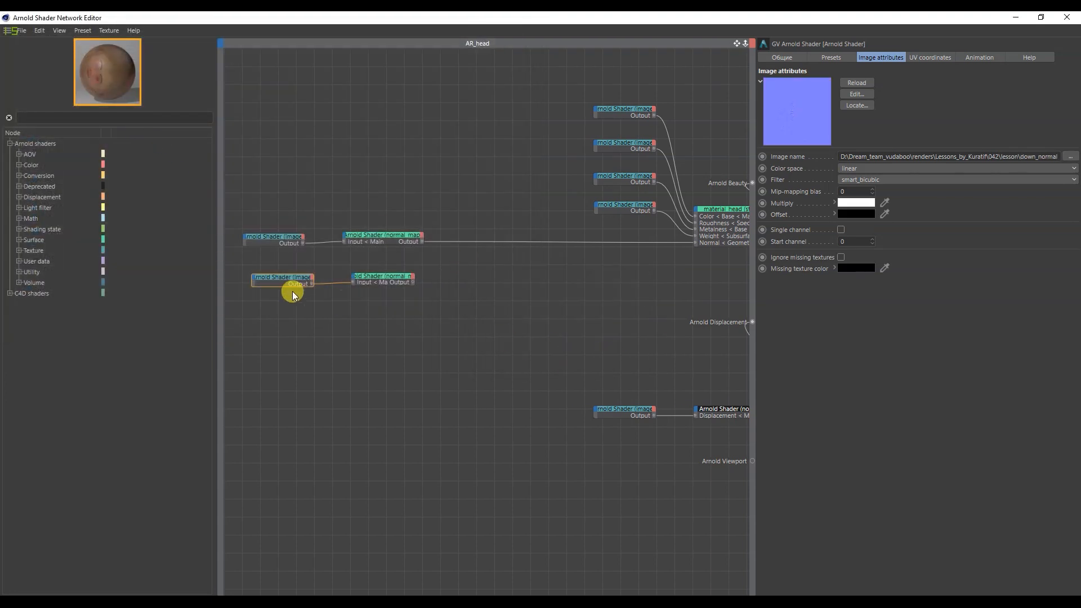
# Paste another image and normal map pair below the first copy and load the brow_up normal map, without copying it into the project
pyautogui.hotkey('ctrl', 'v')
pyautogui.moveTo(478, 314); pyautogui.dragTo(279, 320)
pyautogui.click(279, 325)
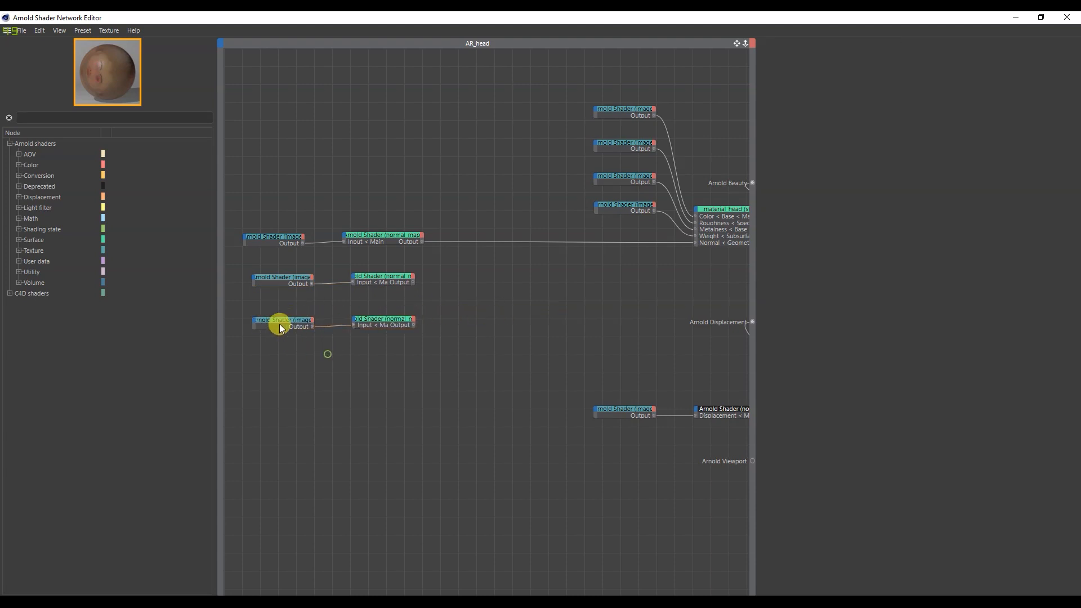
pyautogui.doubleClick(284, 325)
pyautogui.doubleClick(154, 125)
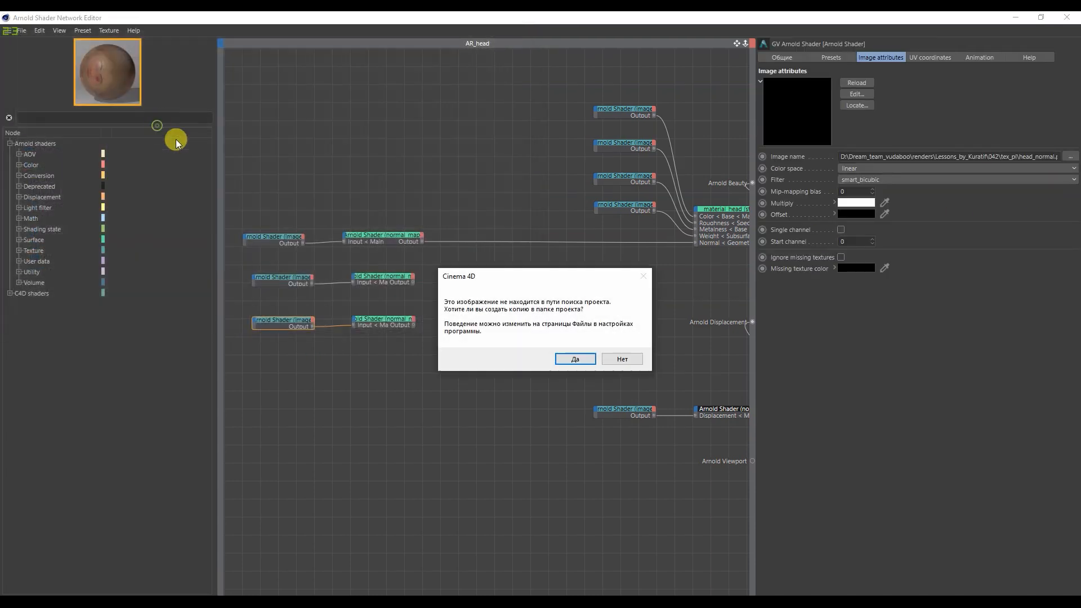
pyautogui.click(614, 359)
# Rearrange the copied node pairs, placing the brow_down pair just above the original and the brow_up pair well below it
pyautogui.moveTo(445, 300); pyautogui.dragTo(253, 210)
pyautogui.moveTo(358, 209); pyautogui.dragTo(370, 209)
pyautogui.click(284, 218)
pyautogui.moveTo(412, 341); pyautogui.dragTo(259, 315)
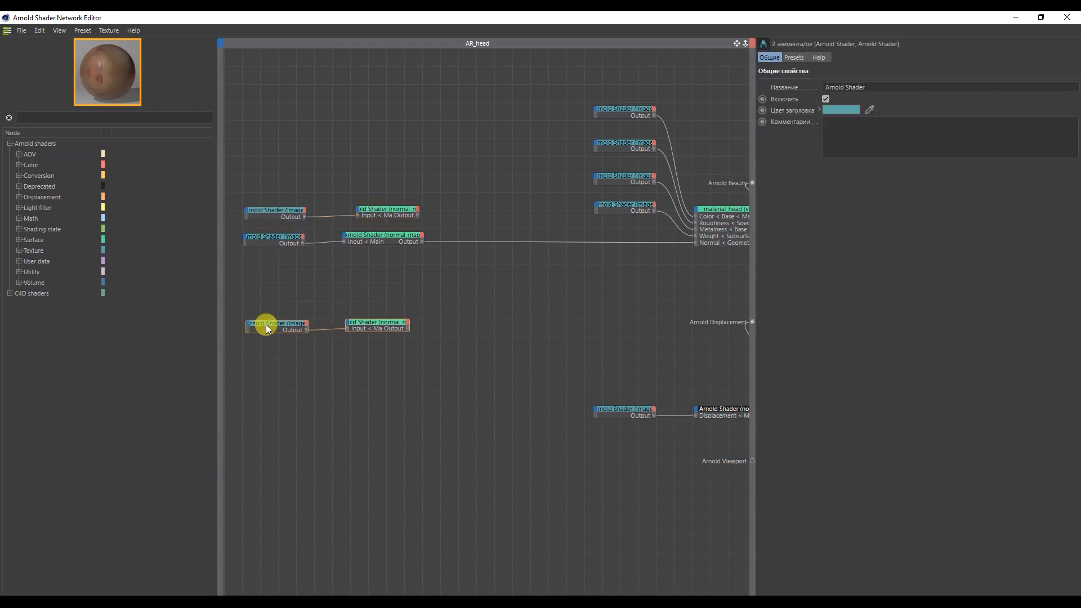
pyautogui.moveTo(383, 321); pyautogui.dragTo(376, 354)
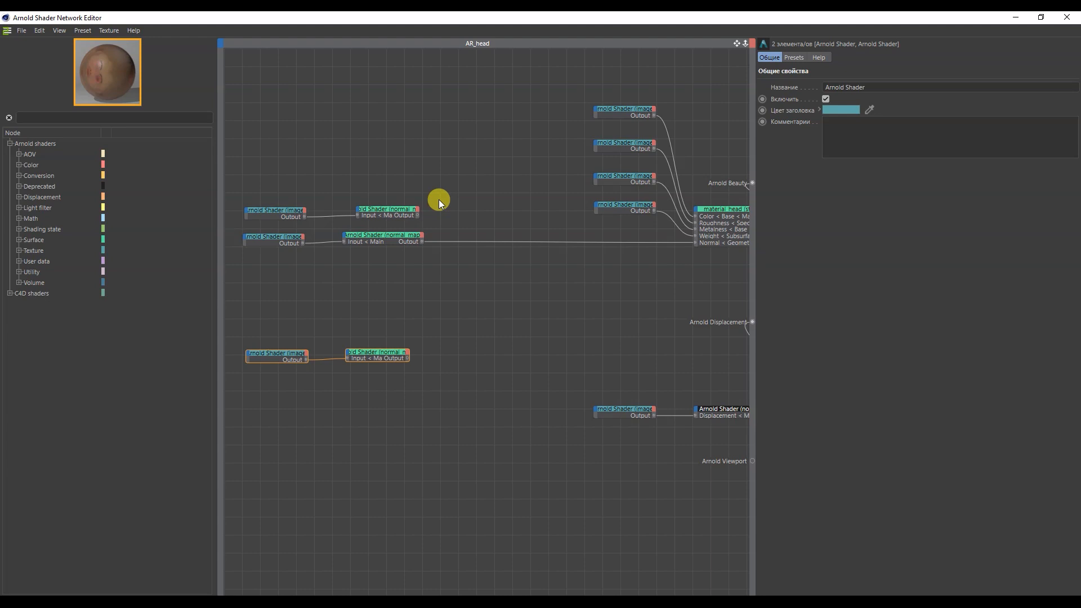
pyautogui.click(426, 276)
# Find the layer_rgba texture node and add it between the normal map nodes and the head material node
pyautogui.click(65, 117)
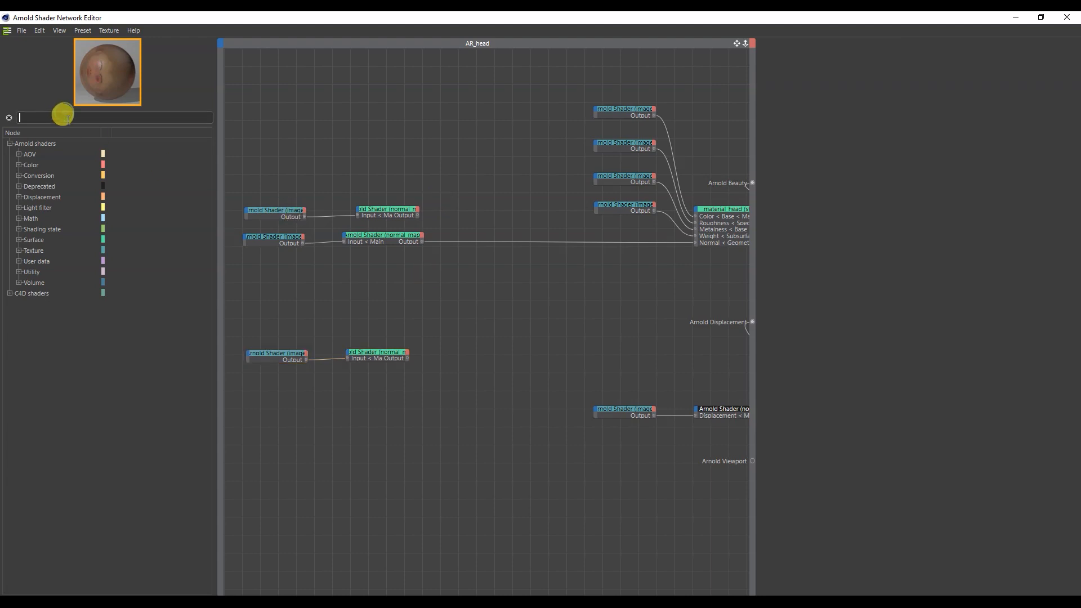
pyautogui.write('laya')
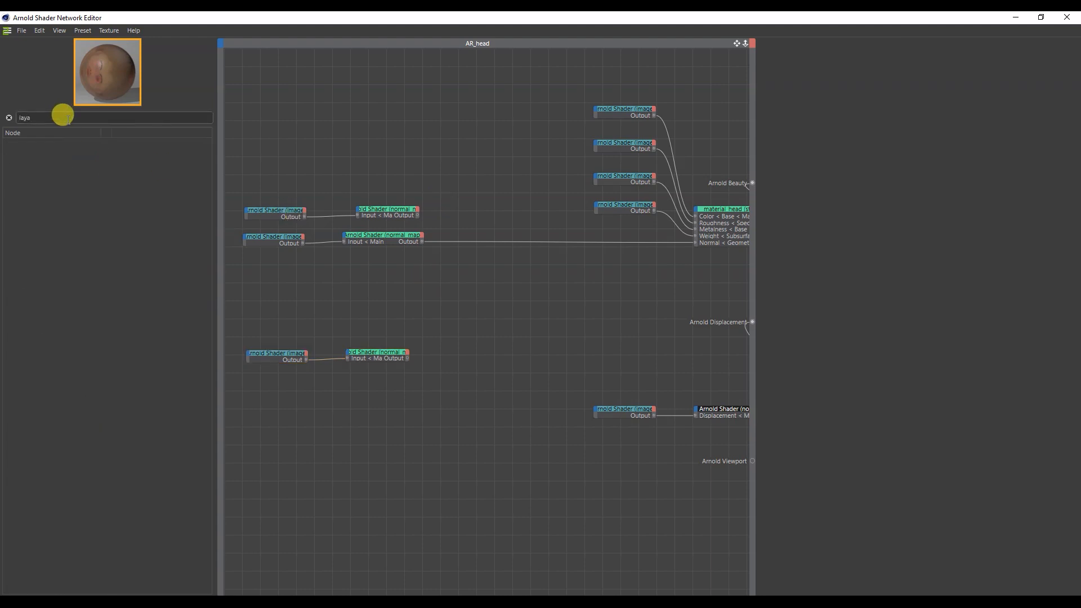
pyautogui.press('BackSpace')
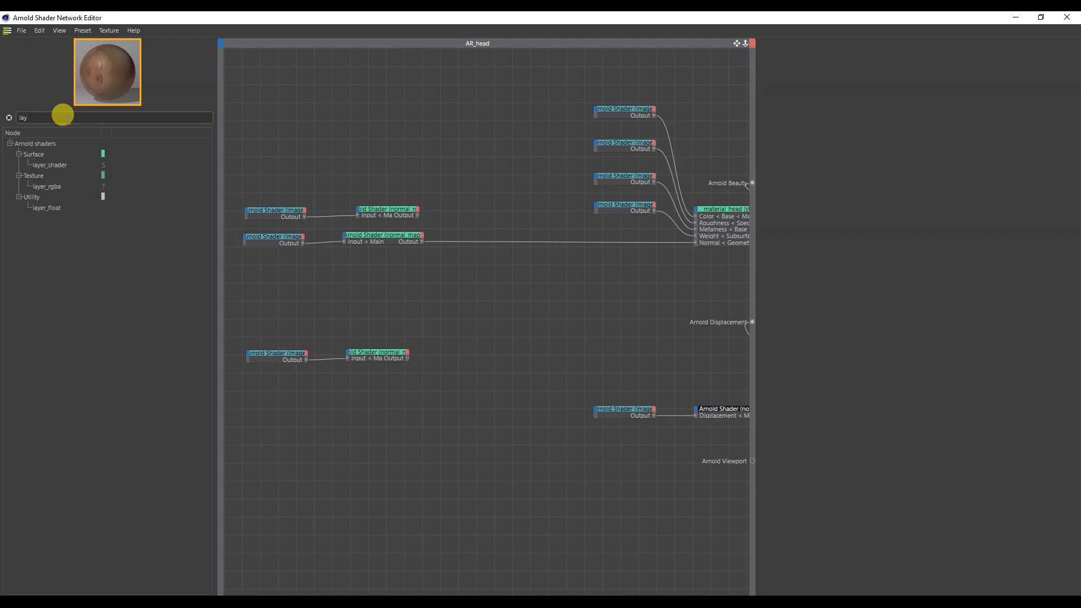
pyautogui.moveTo(59, 187); pyautogui.dragTo(537, 252)
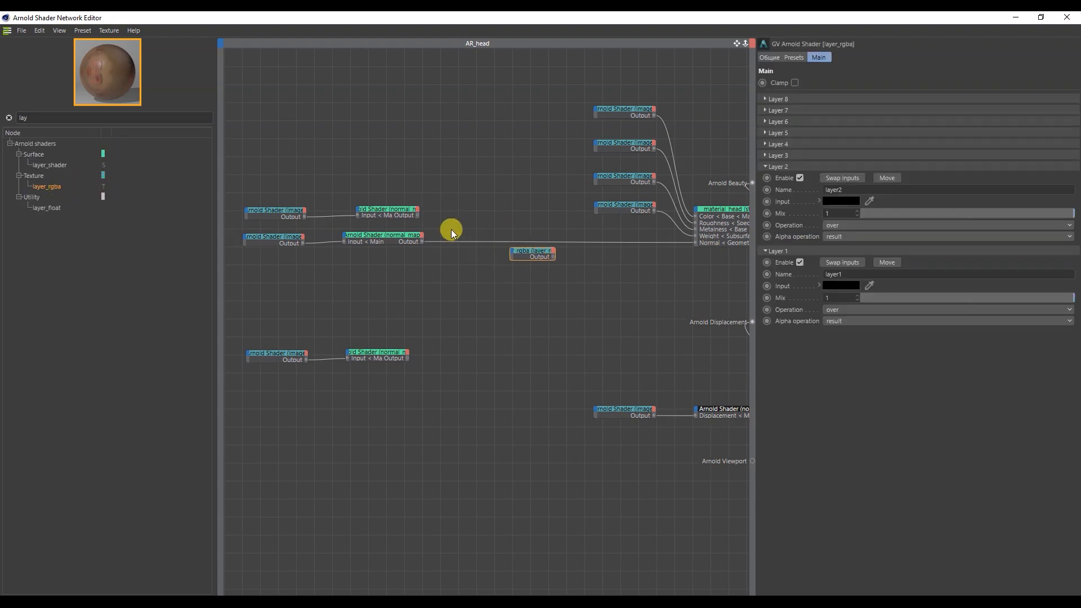
# Connect the brow_down normal map to the Layer 1 input of layer_rgba and the original normal map to its Layer 2 input
pyautogui.moveTo(438, 221); pyautogui.dragTo(512, 251)
pyautogui.moveTo(521, 256)
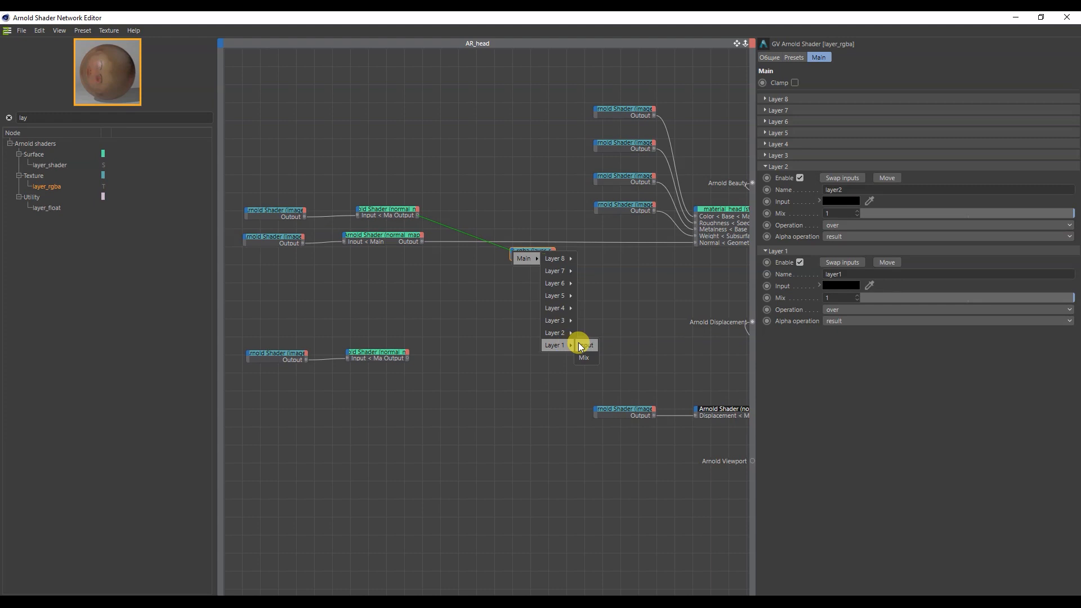
pyautogui.click(579, 343)
pyautogui.click(422, 242)
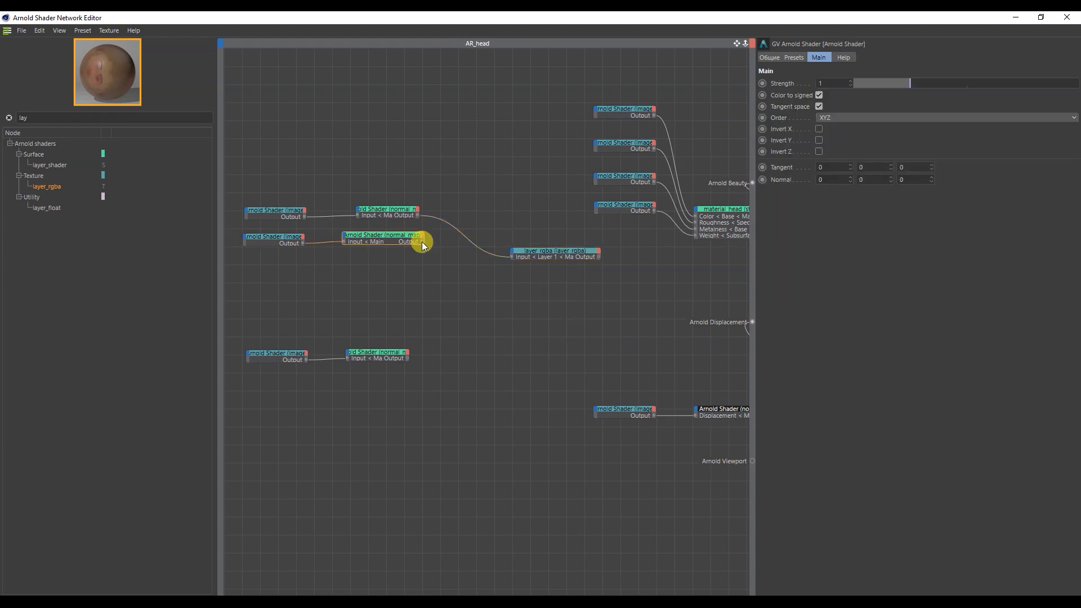
pyautogui.moveTo(511, 254); pyautogui.dragTo(513, 253)
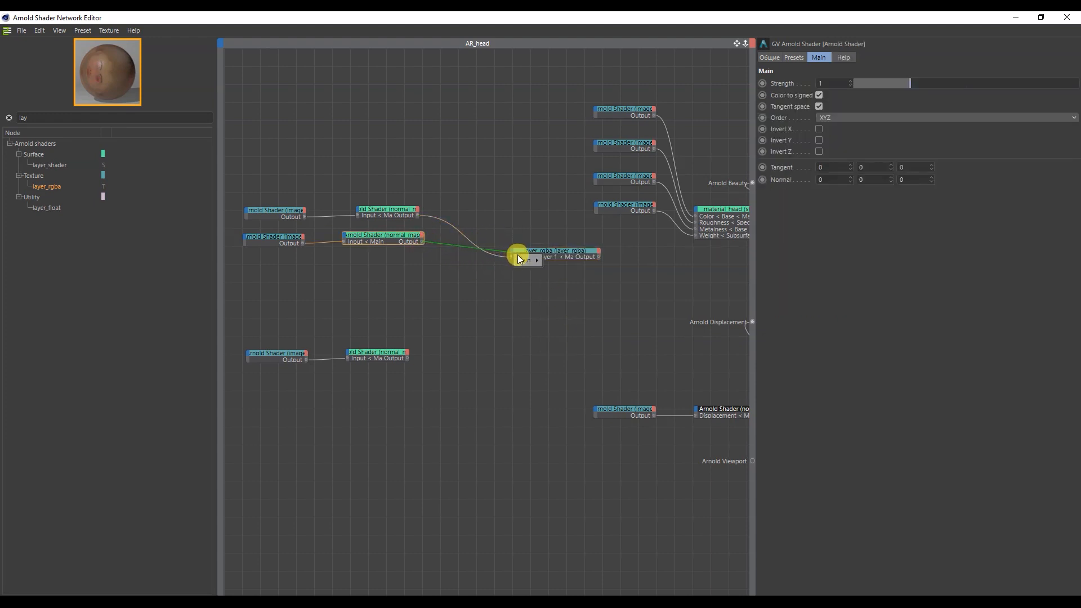
pyautogui.moveTo(568, 333)
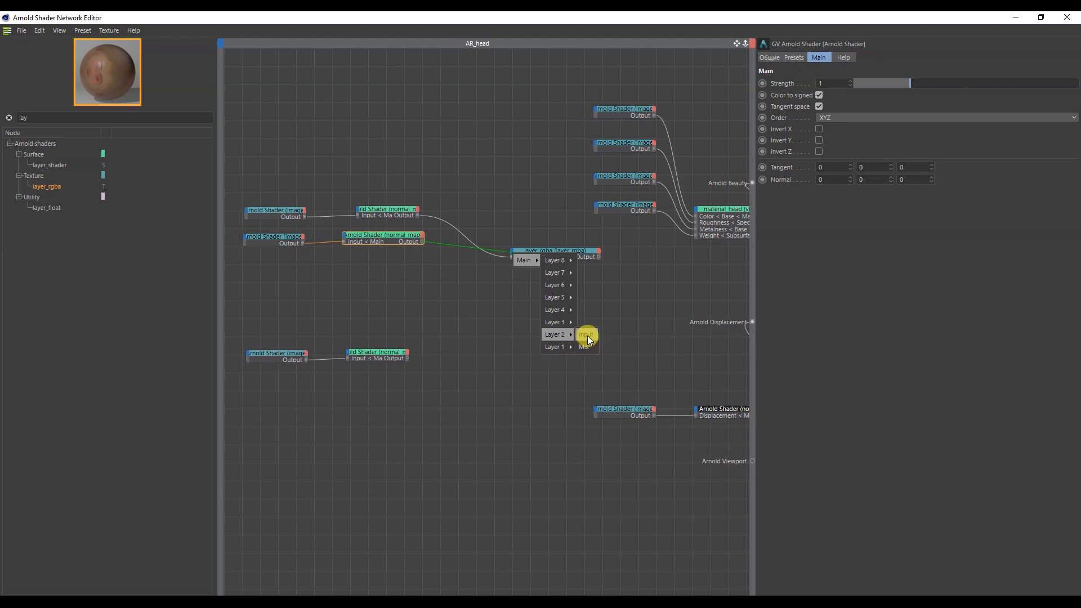
pyautogui.click(586, 336)
pyautogui.moveTo(564, 267); pyautogui.dragTo(549, 241)
pyautogui.click(452, 284)
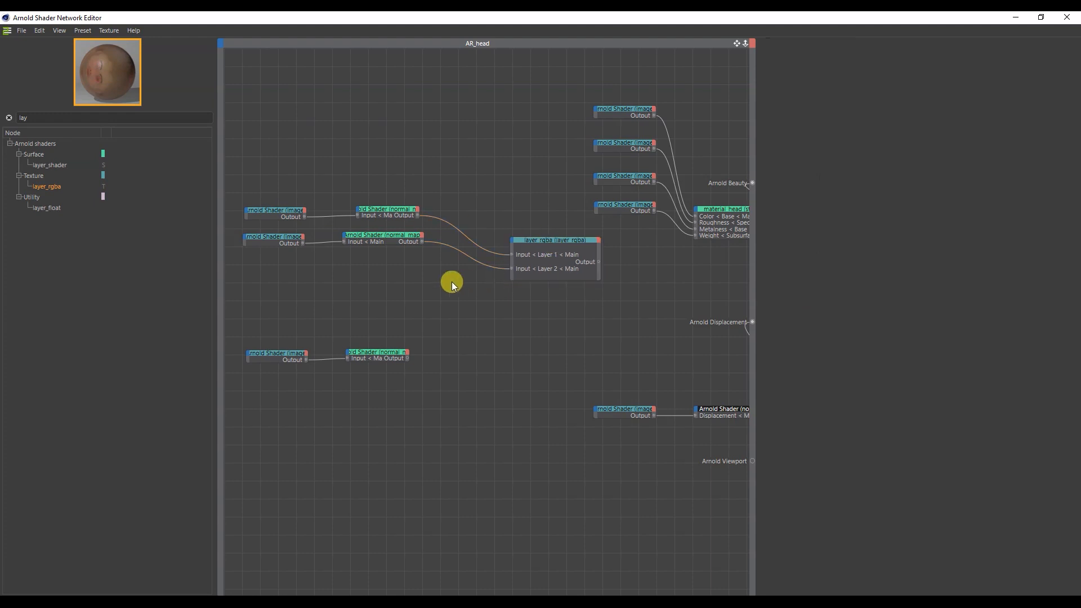
# Minimize the shader network editor and move the Arnold IPR window away from the object list
pyautogui.click(1016, 18)
pyautogui.click(534, 87)
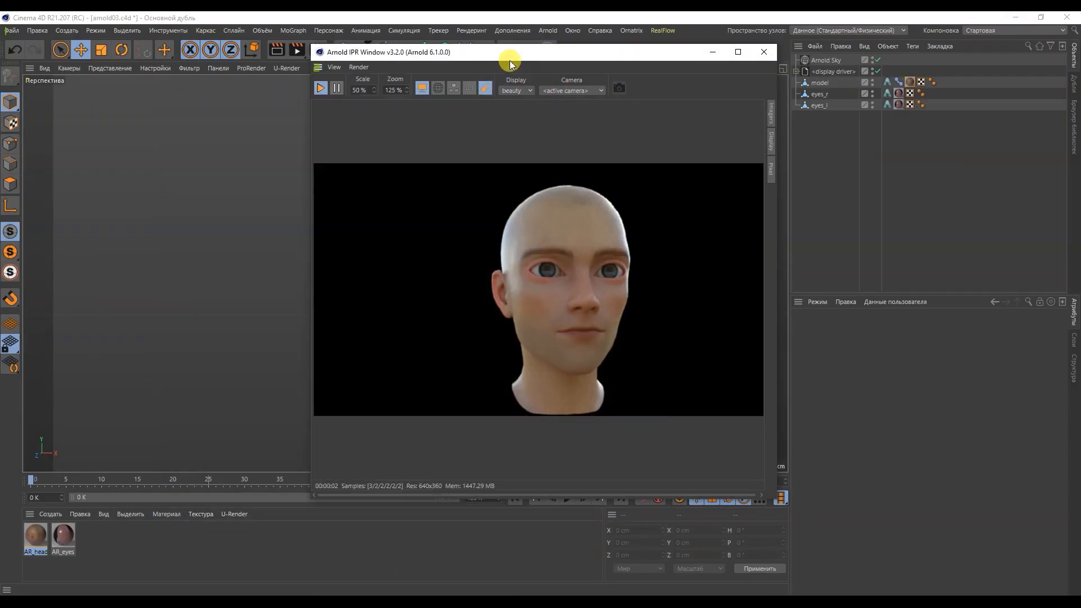
pyautogui.moveTo(505, 62); pyautogui.dragTo(343, 49)
# Add a Tension (Натяжение) tag to the model object, with its mode set to Absolute (Абсолютный) and limiting (Ограничен) turned off
pyautogui.click(818, 85)
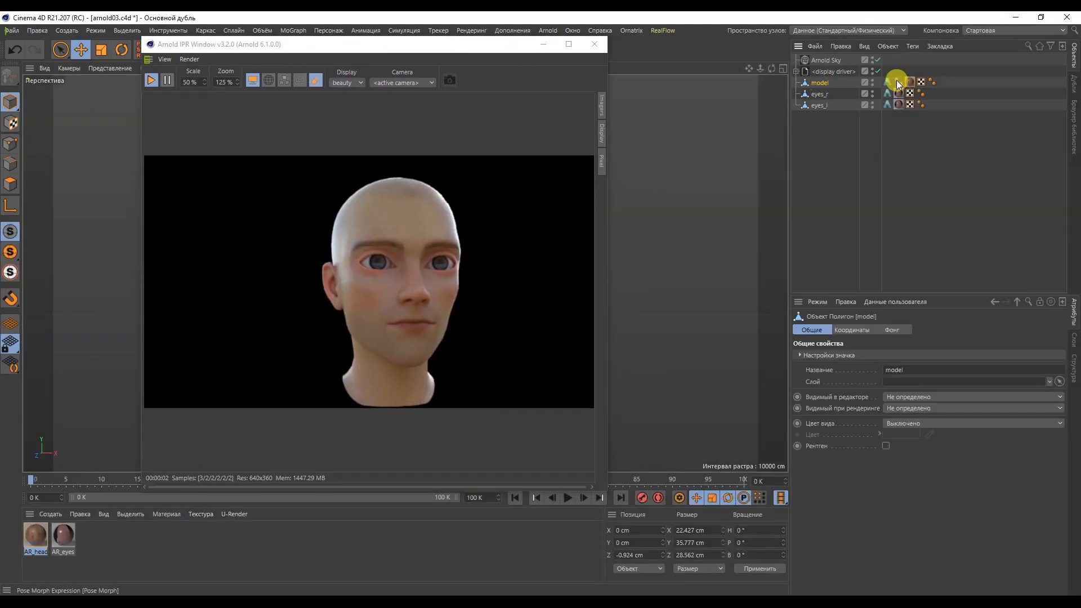
pyautogui.rightClick(820, 86)
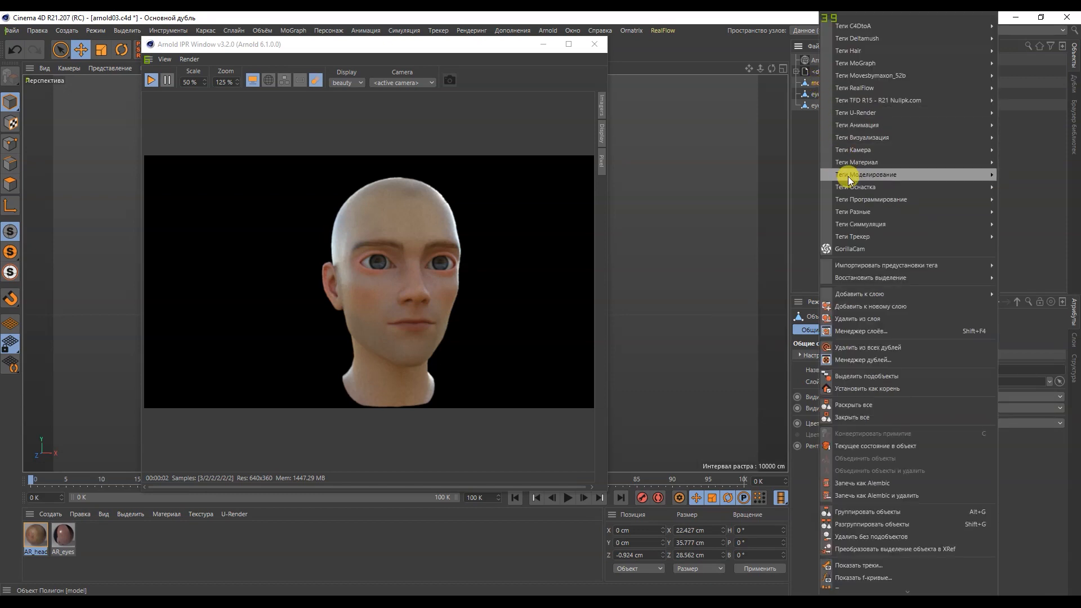
pyautogui.moveTo(859, 187)
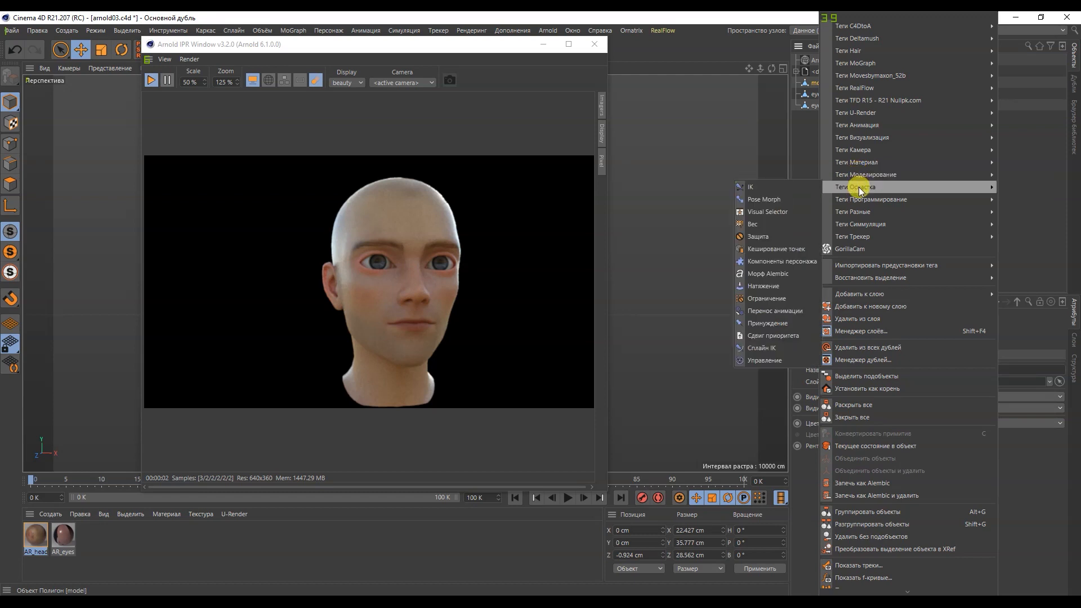
pyautogui.click(766, 286)
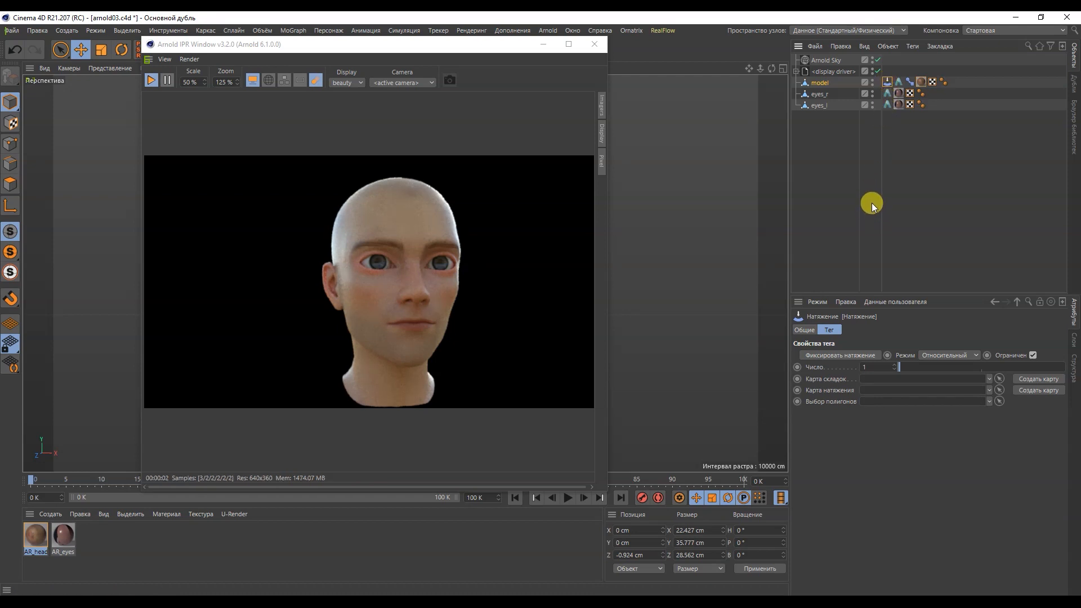
pyautogui.click(940, 379)
pyautogui.click(1033, 355)
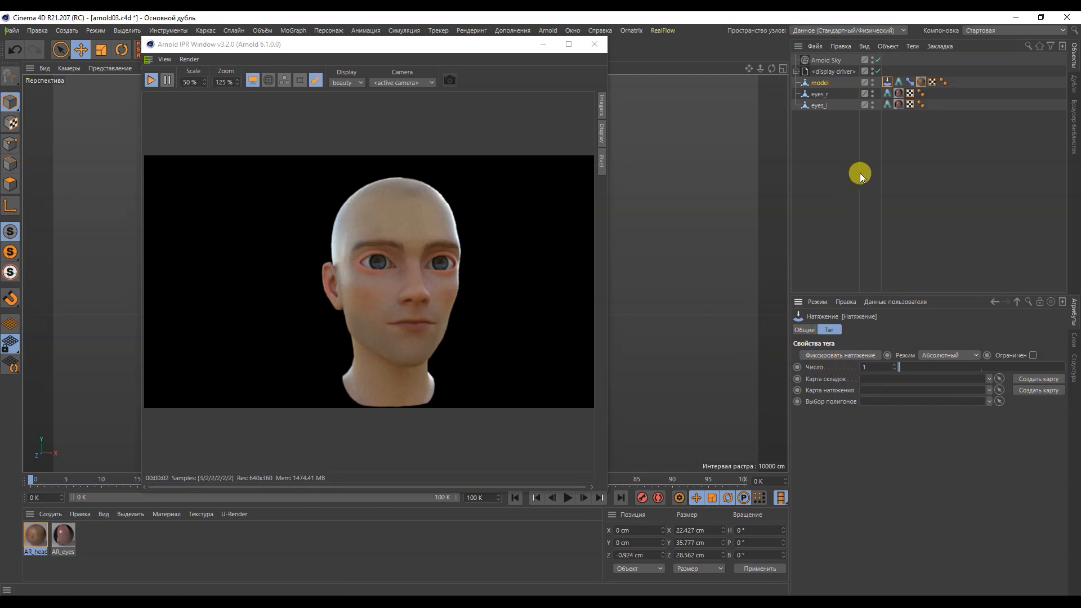
# With the Brow_down pose at 100 %, create the Tension tag's wrinkle map (Карта складок) and name it down
pyautogui.click(909, 82)
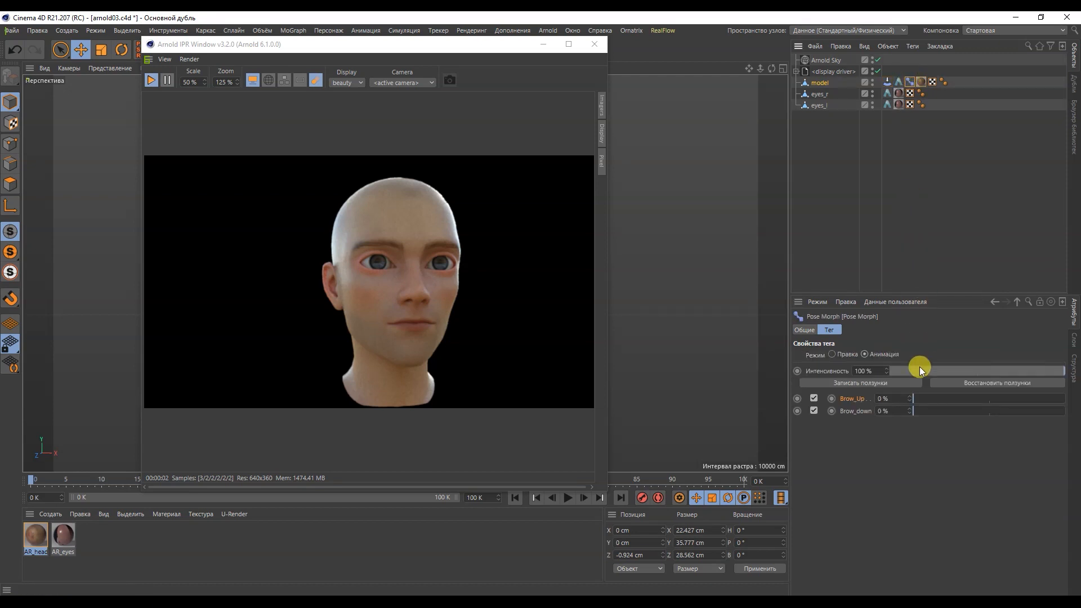
pyautogui.moveTo(926, 413); pyautogui.dragTo(1078, 411)
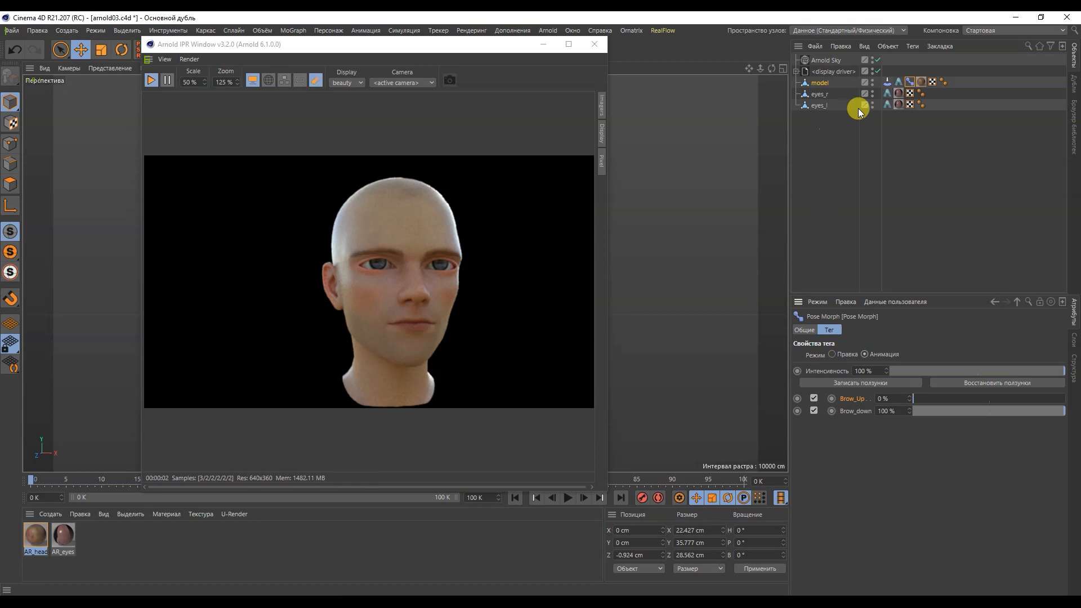
pyautogui.click(888, 83)
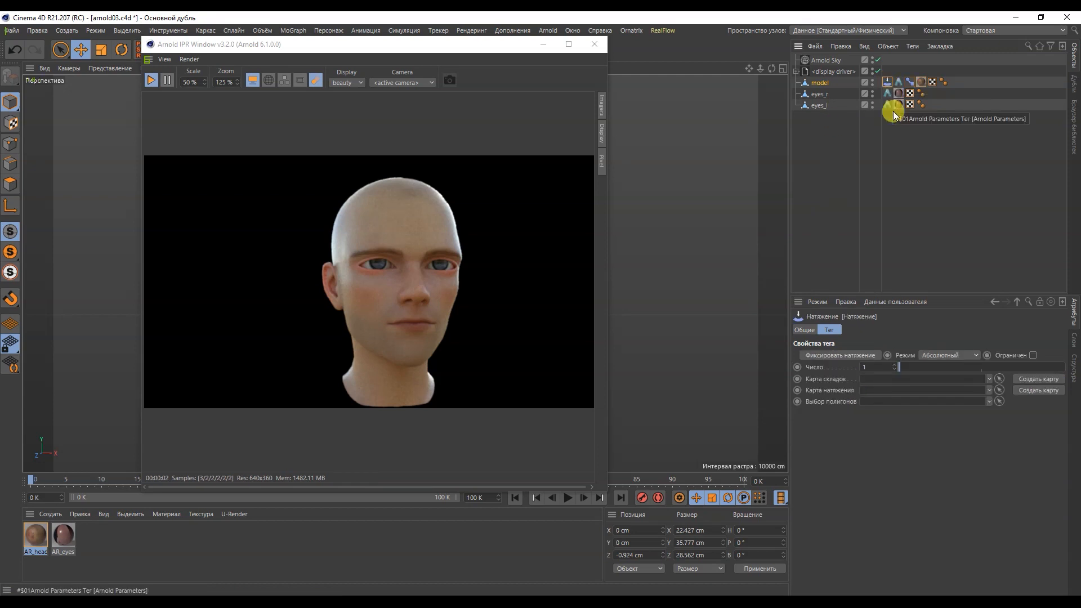
pyautogui.click(1033, 379)
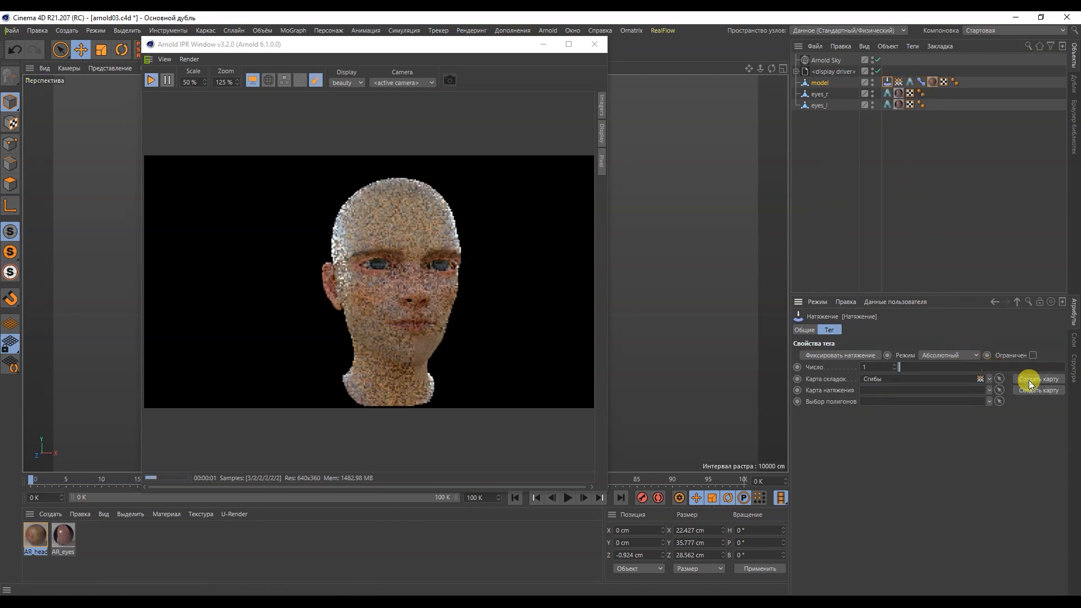
pyautogui.click(898, 83)
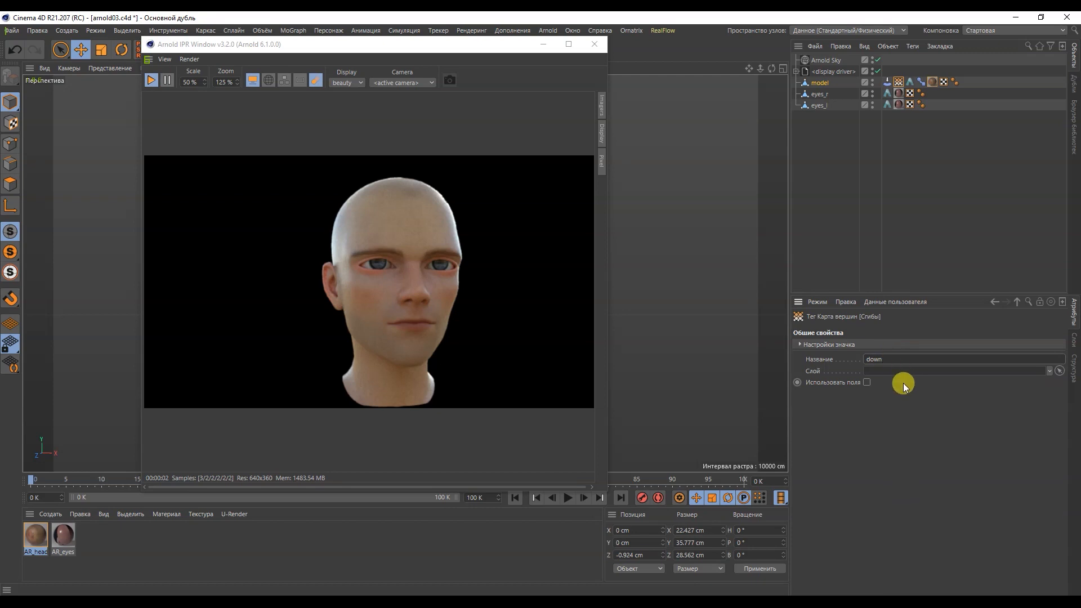
# Minimize the Arnold IPR window and examine the down vertex map on the head in the viewport
pyautogui.click(887, 82)
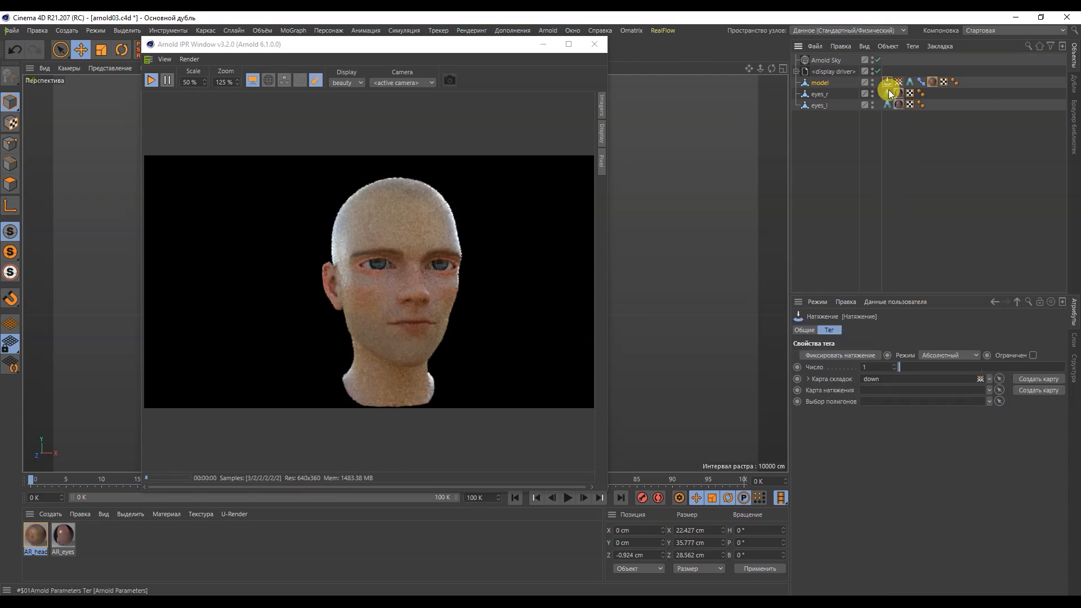
pyautogui.click(542, 44)
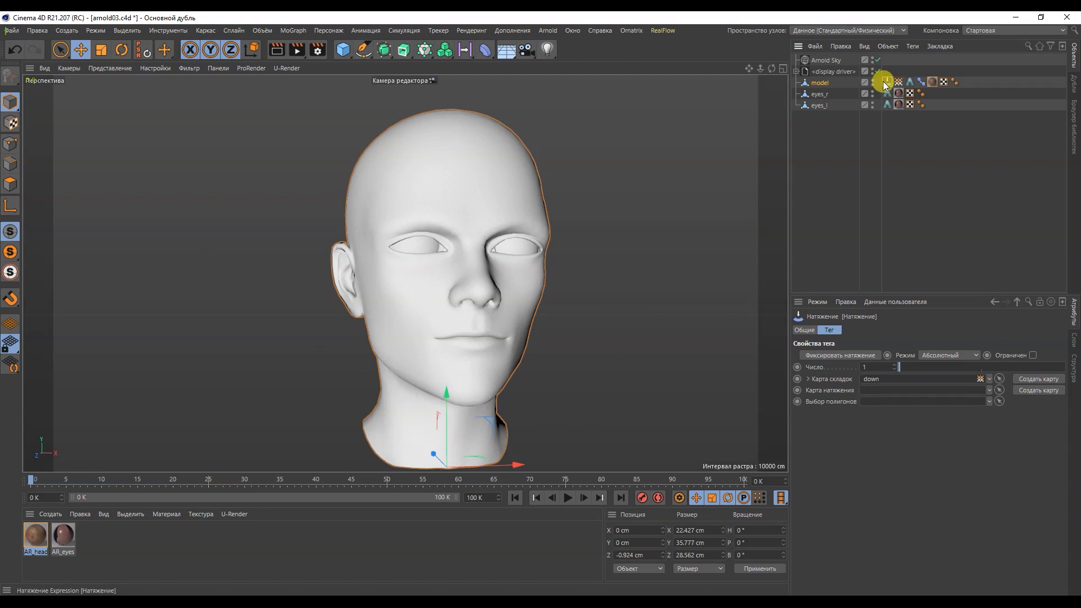
pyautogui.click(898, 83)
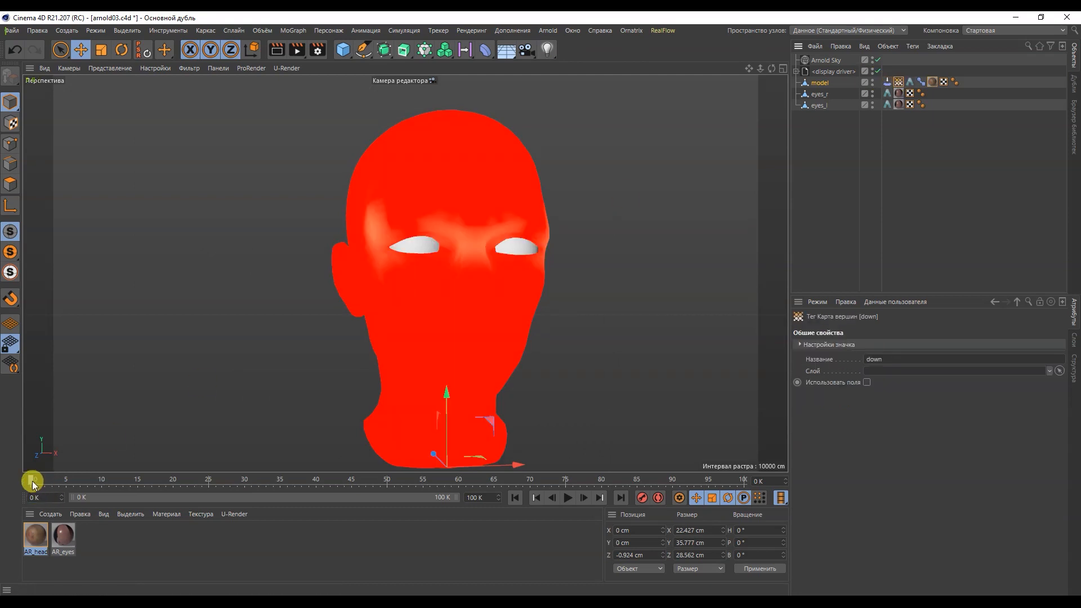
# Animate the Brow_down pose with keyframes at 0 % on frame 0 and 100 % on frame 20
pyautogui.click(921, 82)
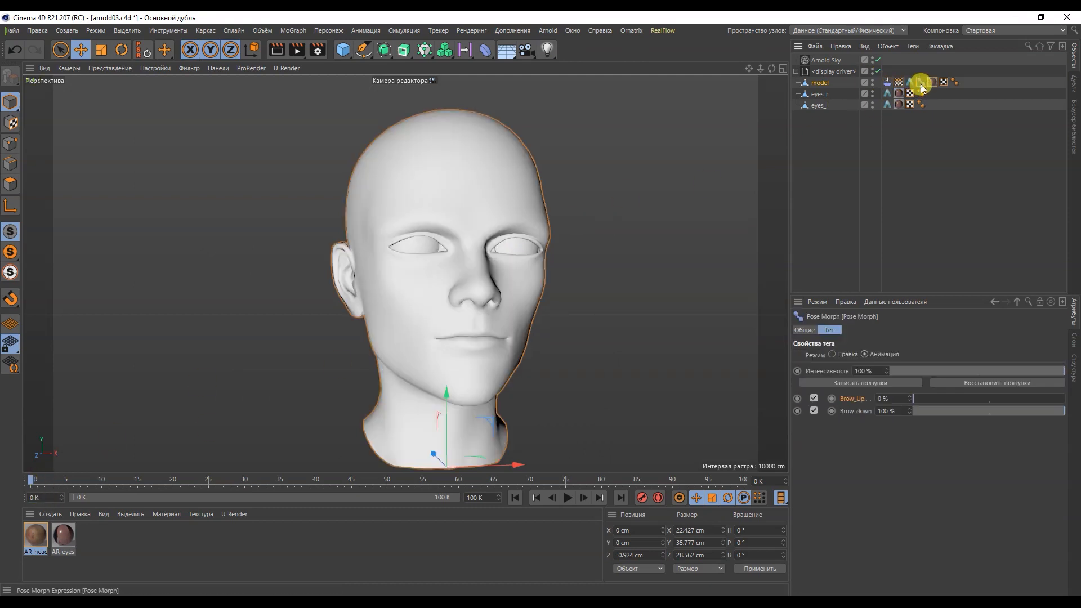
pyautogui.moveTo(901, 409); pyautogui.dragTo(931, 411)
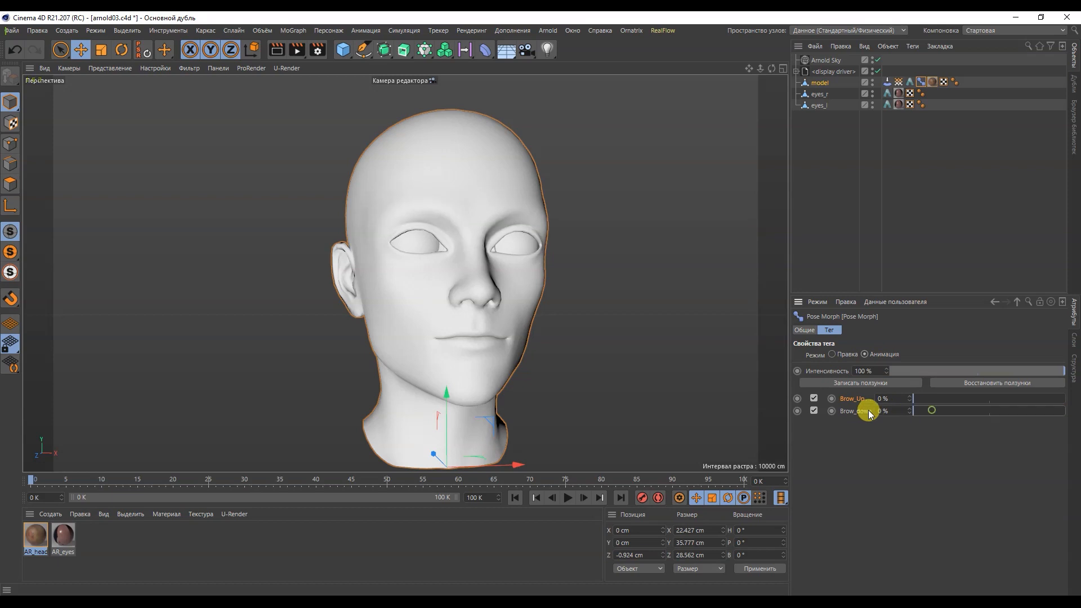
pyautogui.click(831, 411)
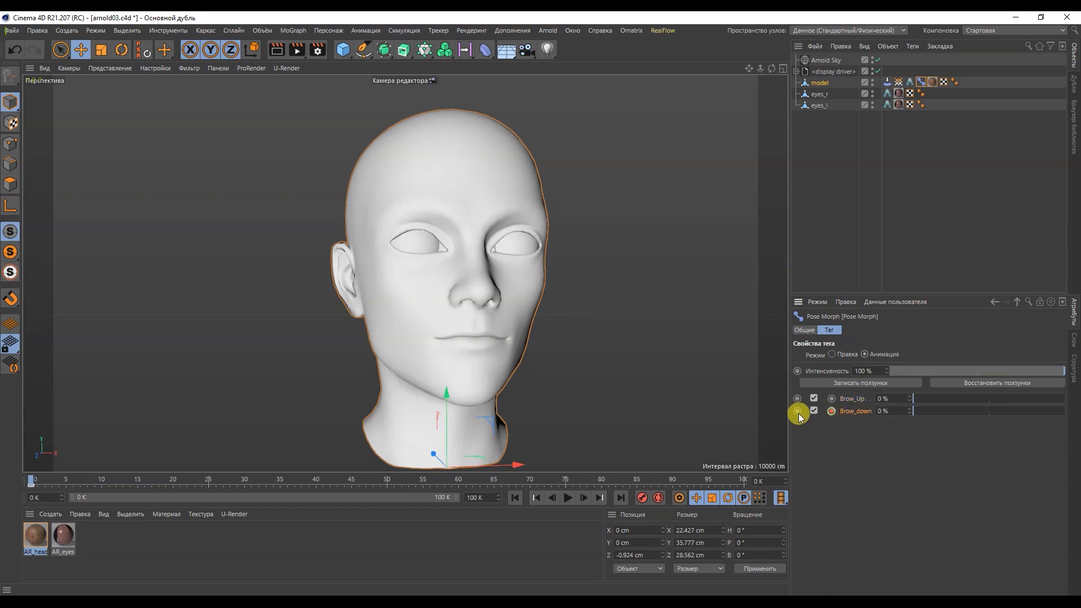
pyautogui.click(173, 482)
pyautogui.moveTo(930, 410); pyautogui.dragTo(1076, 401)
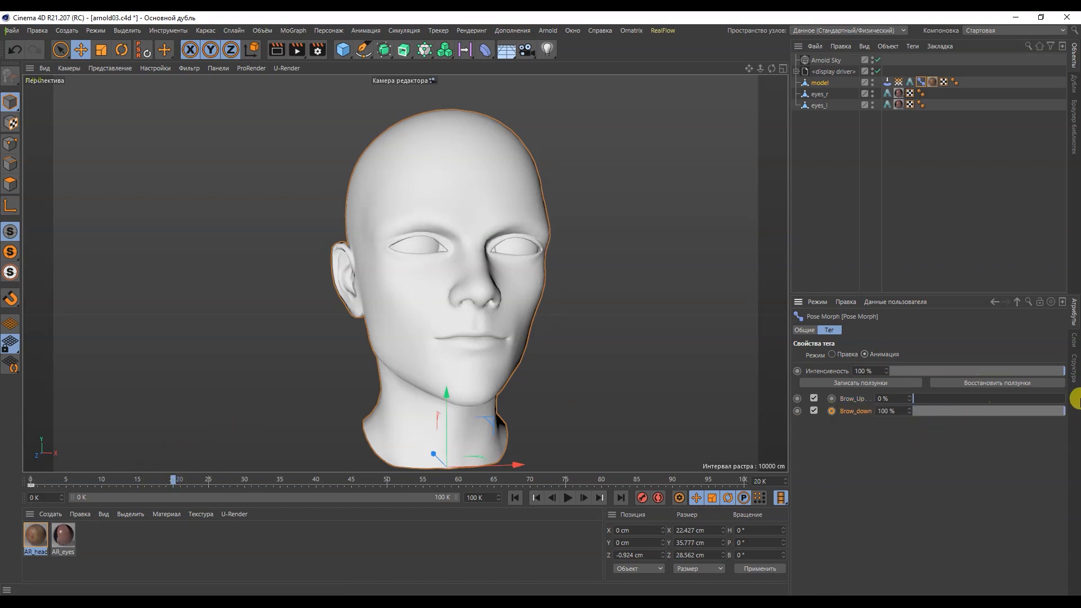
pyautogui.click(831, 411)
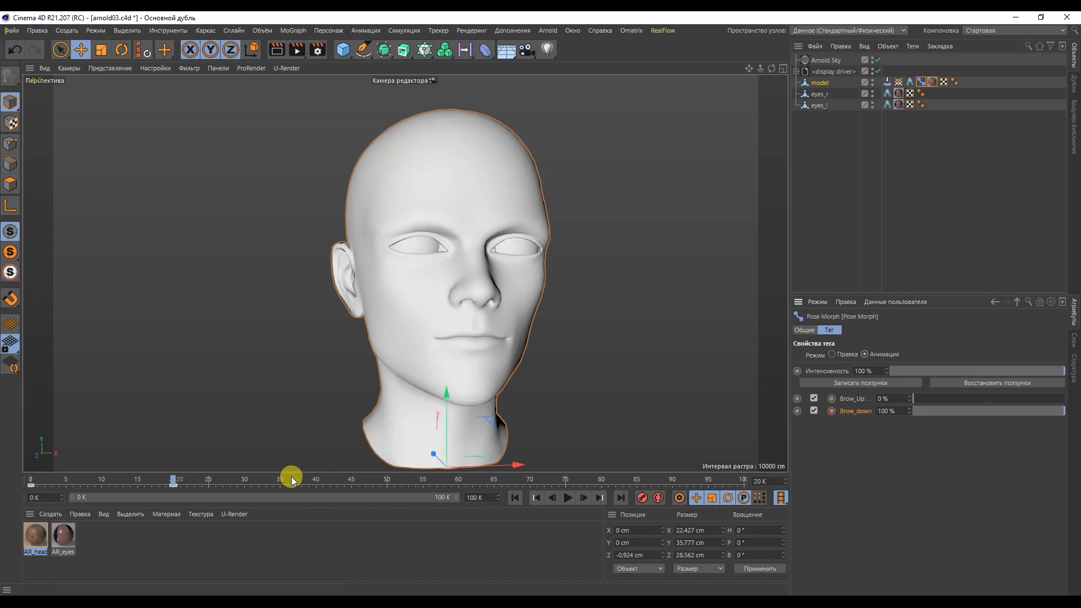
# Lower the Brow_down pose on frame 40 and record a keyframe for it there
pyautogui.click(316, 482)
pyautogui.moveTo(951, 411); pyautogui.dragTo(920, 411)
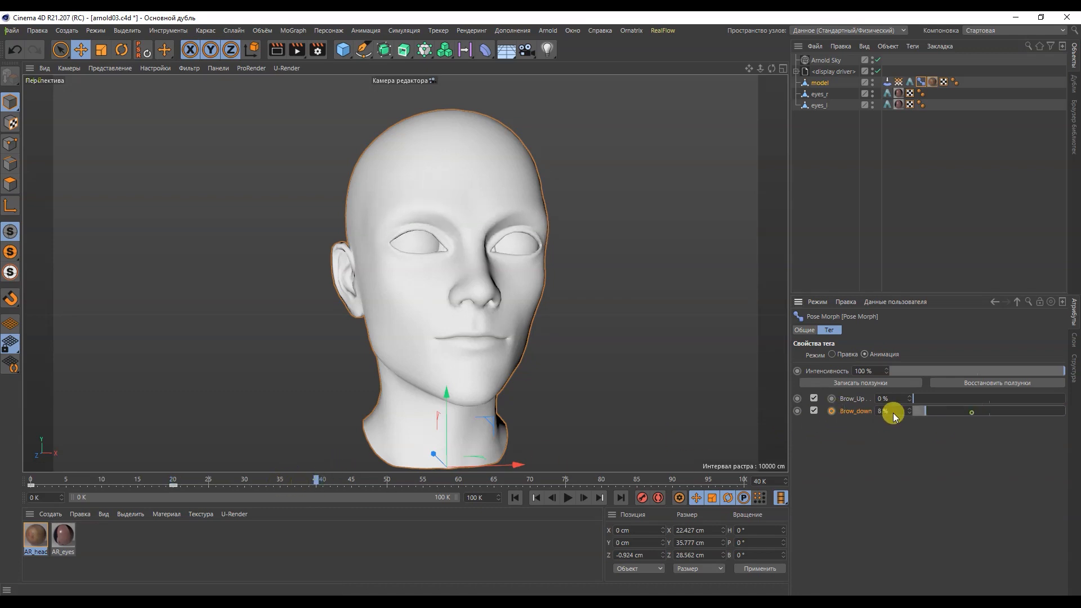
pyautogui.click(827, 412)
# Examine the down vertex map on the head between frames 0 and 20
pyautogui.moveTo(266, 482); pyautogui.dragTo(30, 482)
pyautogui.doubleClick(899, 82)
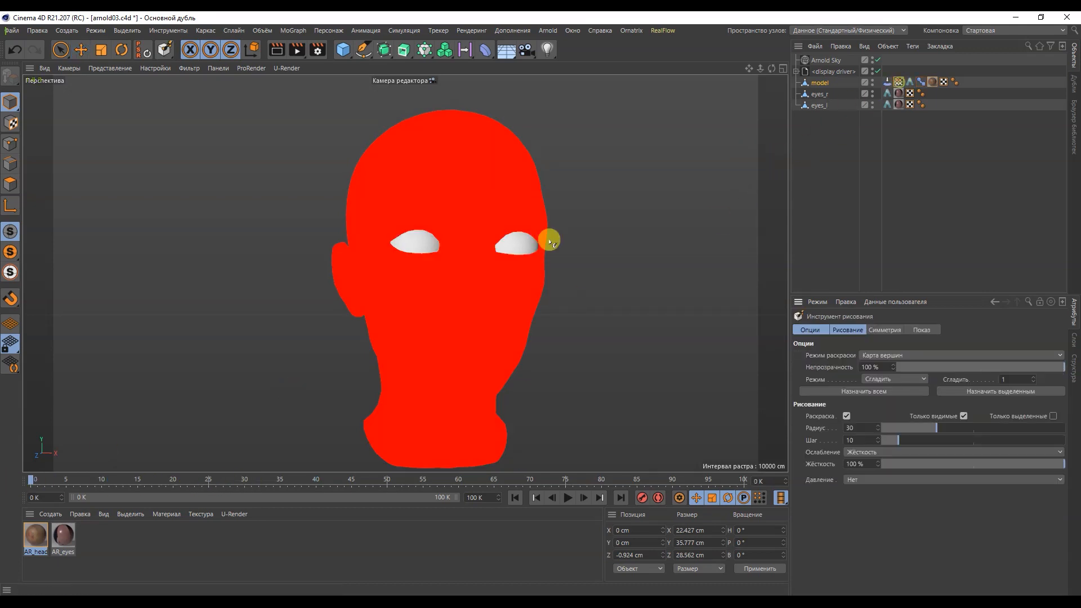
pyautogui.moveTo(32, 483); pyautogui.dragTo(167, 485)
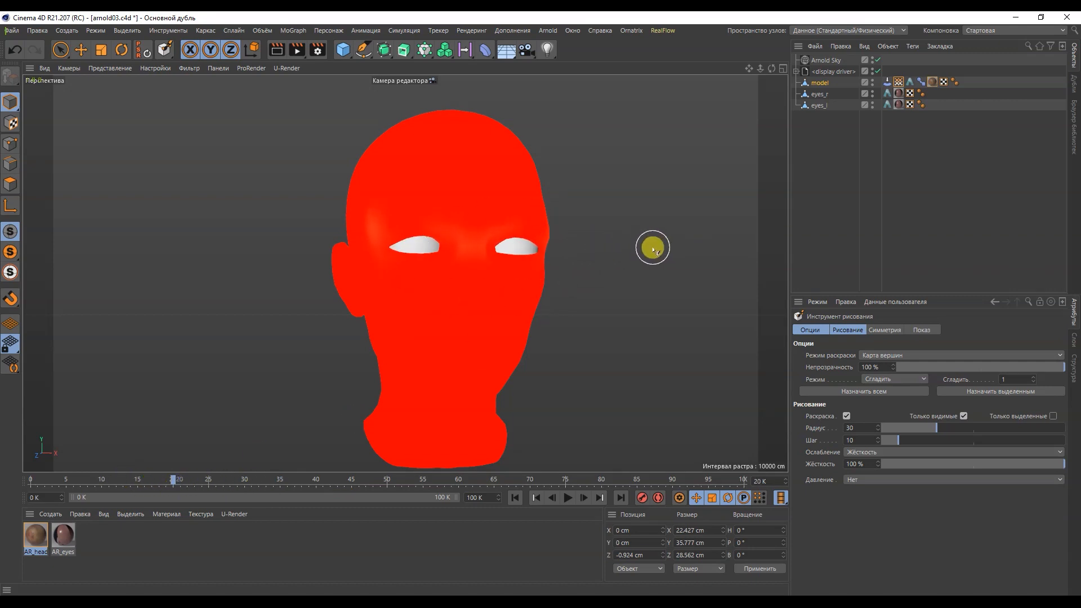
# Set the Tension tag's Number (Число) to 0.2 and check the down vertex map around frame 20
pyautogui.click(888, 82)
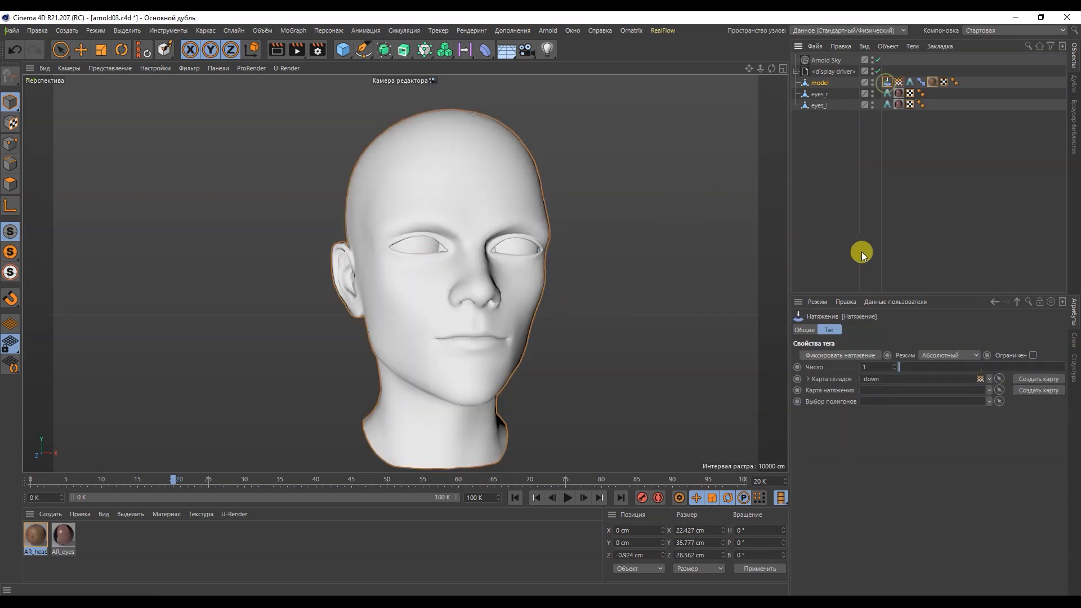
pyautogui.click(872, 368)
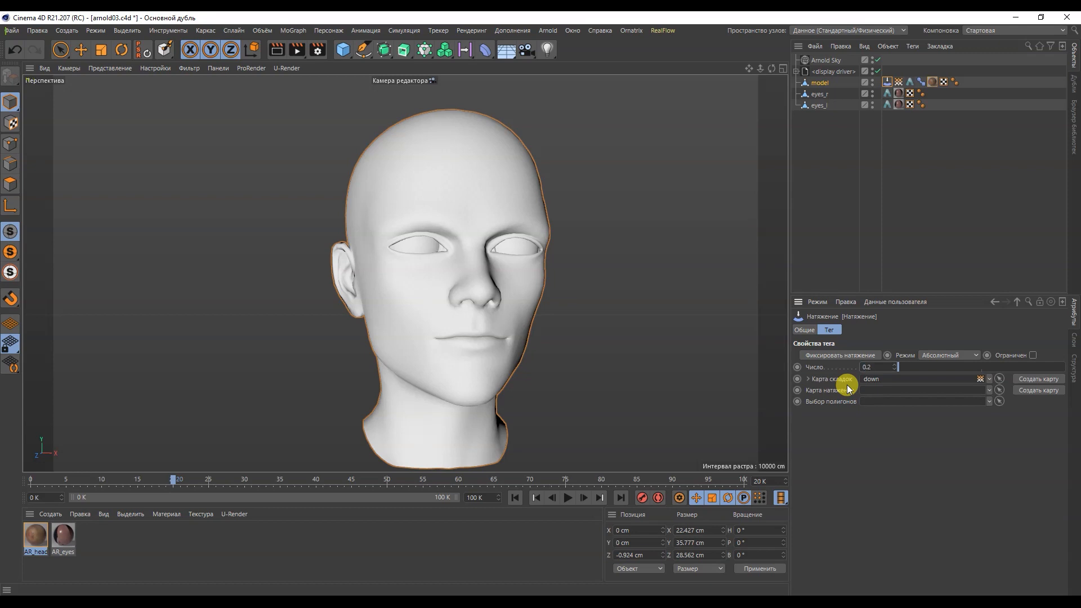
pyautogui.doubleClick(898, 82)
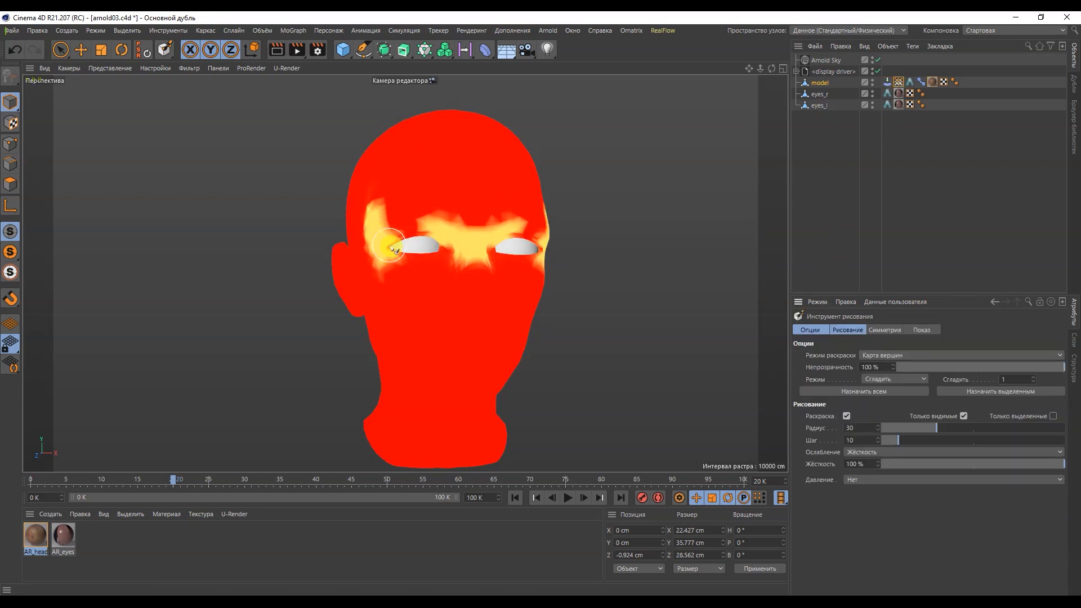
pyautogui.moveTo(168, 480)
pyautogui.mouseDown()
pyautogui.moveTo(29, 484)
pyautogui.moveTo(290, 485)
pyautogui.moveTo(177, 492)
pyautogui.mouseUp()
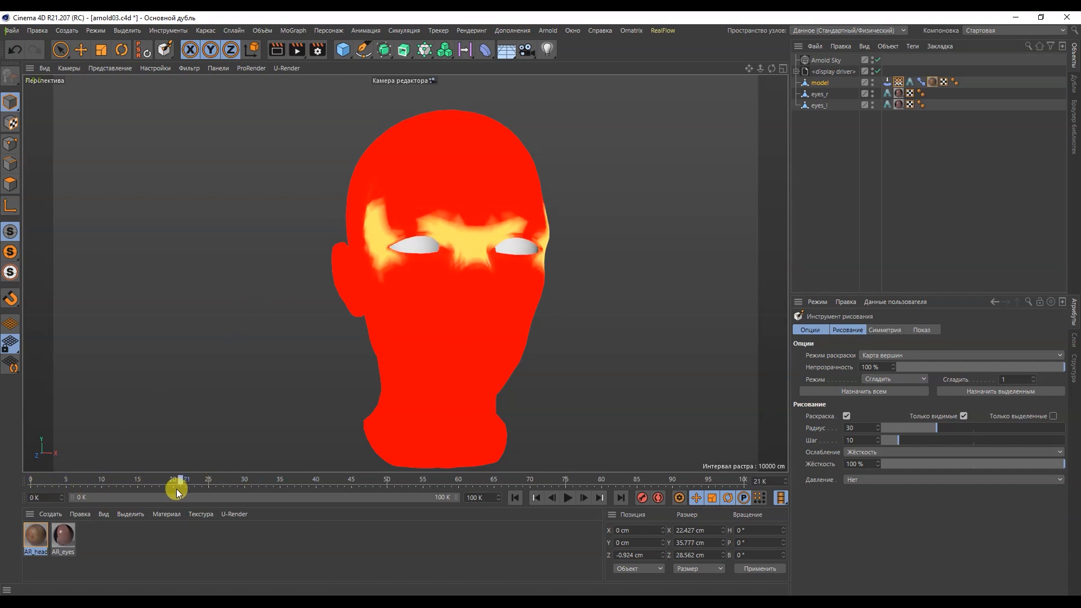
# Add a Vertex Map shader to the AR_head shader network and assign the down vertex map to it
pyautogui.doubleClick(36, 536)
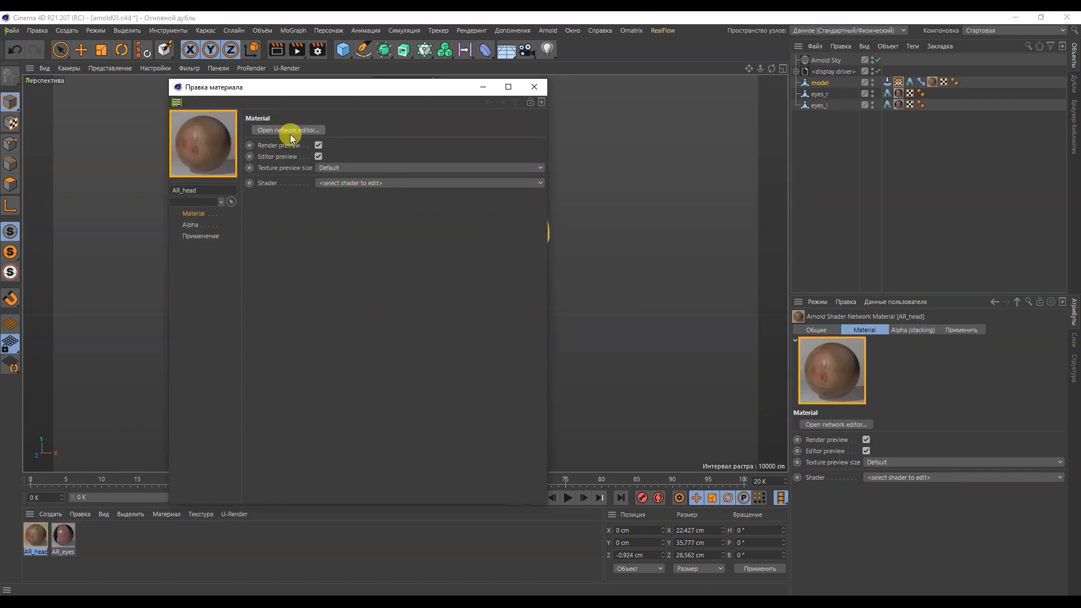
pyautogui.click(290, 129)
pyautogui.moveTo(16, 17); pyautogui.dragTo(141, 93)
pyautogui.scroll(2, 439, 267)
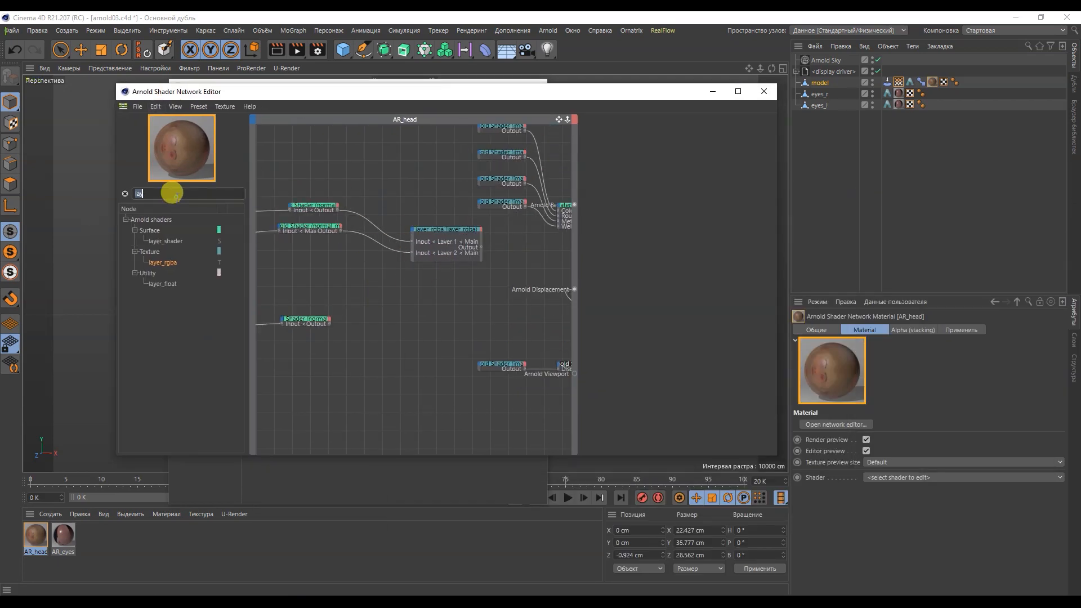
pyautogui.write('ver')
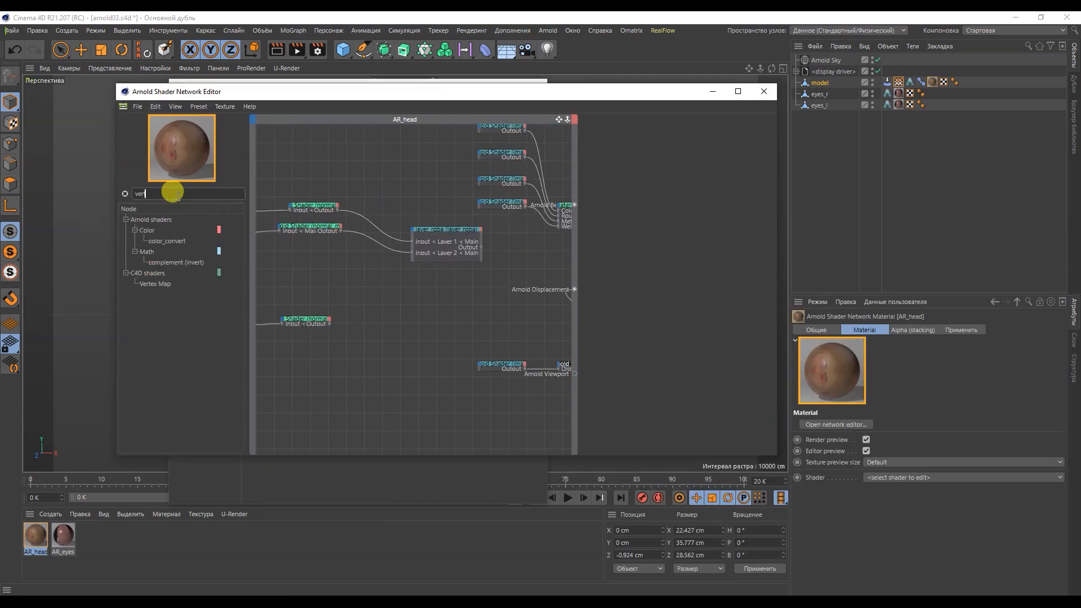
pyautogui.moveTo(156, 284); pyautogui.dragTo(314, 260)
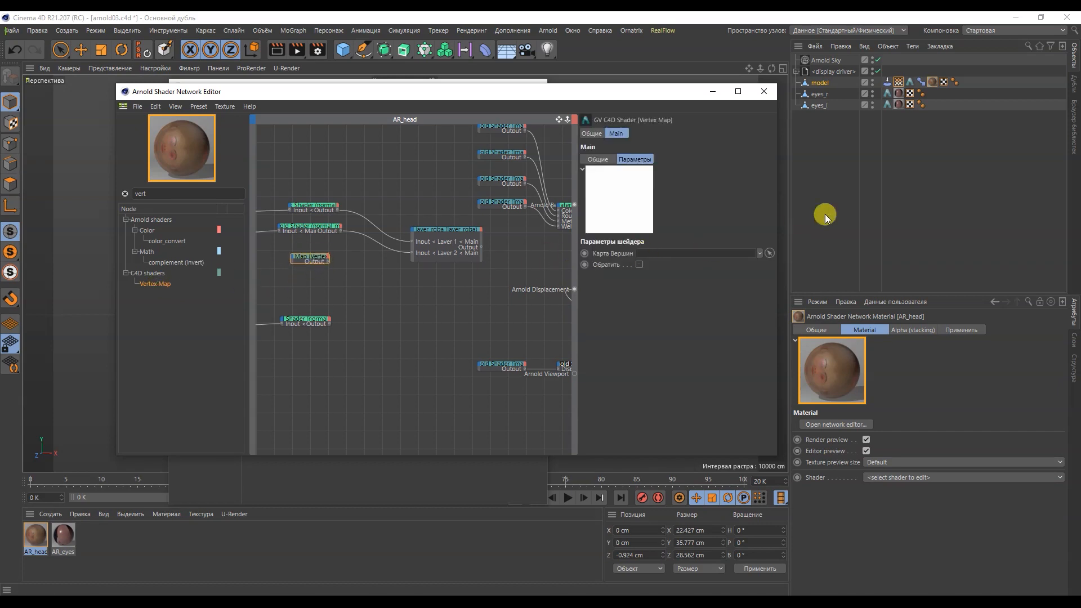
pyautogui.moveTo(898, 82); pyautogui.dragTo(668, 258)
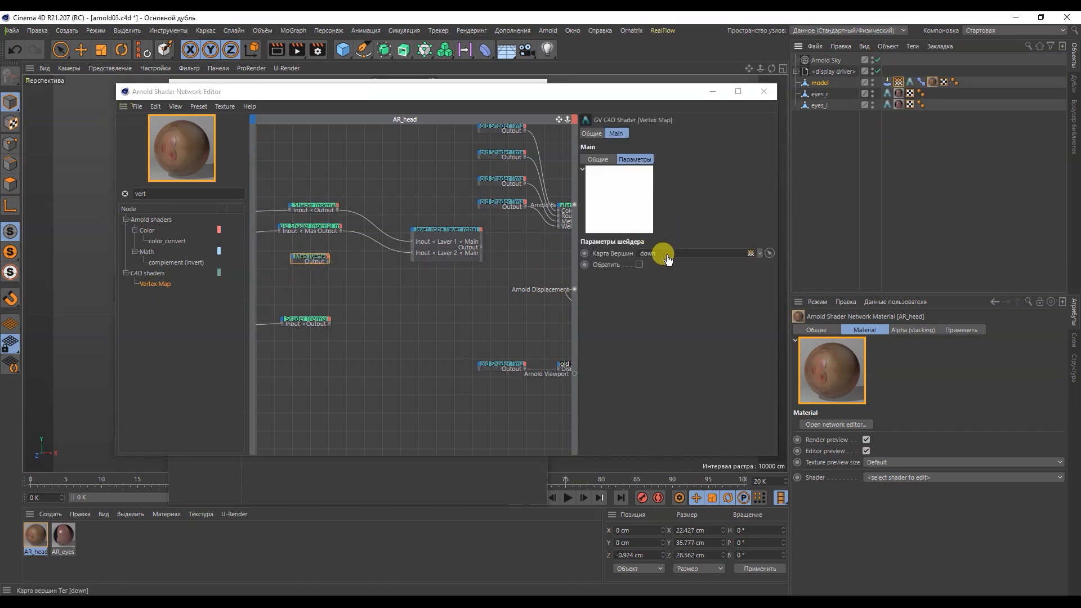
# Connect the Vertex Map output to the Layer 1 Mix input of the layer_rgba node
pyautogui.click(348, 262)
pyautogui.moveTo(327, 261); pyautogui.dragTo(415, 233)
pyautogui.moveTo(439, 239)
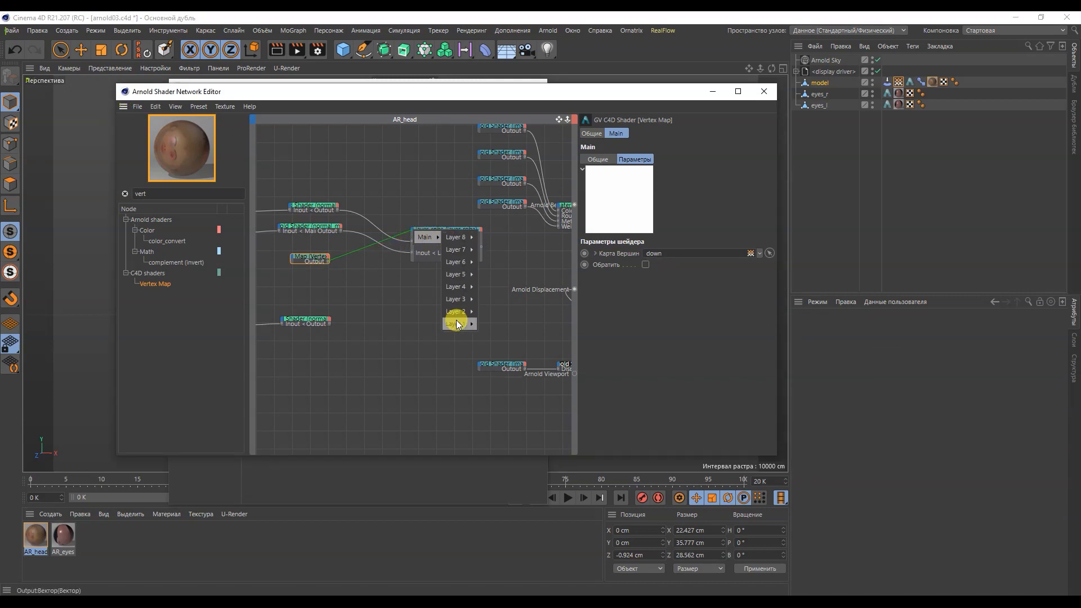
pyautogui.click(483, 324)
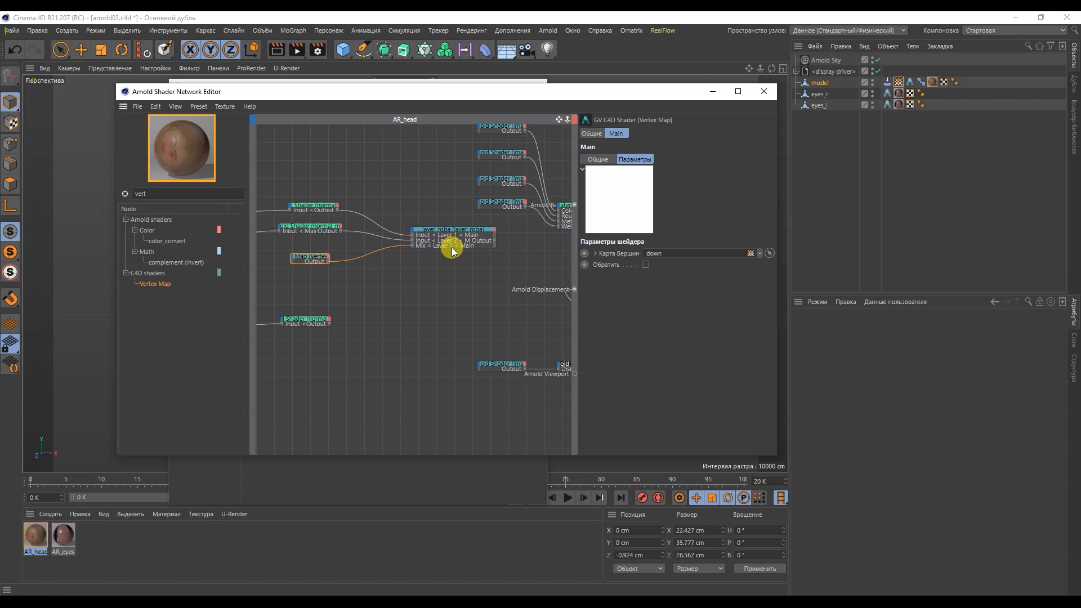
pyautogui.click(446, 262)
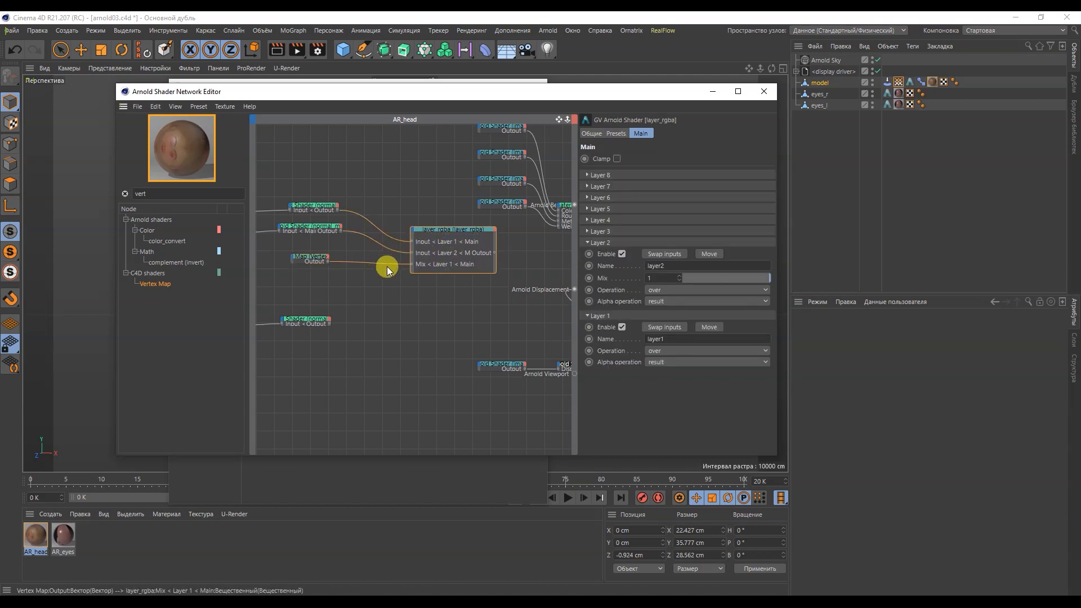
# Connect the layer_rgba output to the Normal input of the material_head standard surface, and minimize the material editing windows
pyautogui.moveTo(495, 256); pyautogui.dragTo(652, 325)
pyautogui.moveTo(558, 119); pyautogui.dragTo(507, 119)
pyautogui.click(714, 92)
pyautogui.click(483, 88)
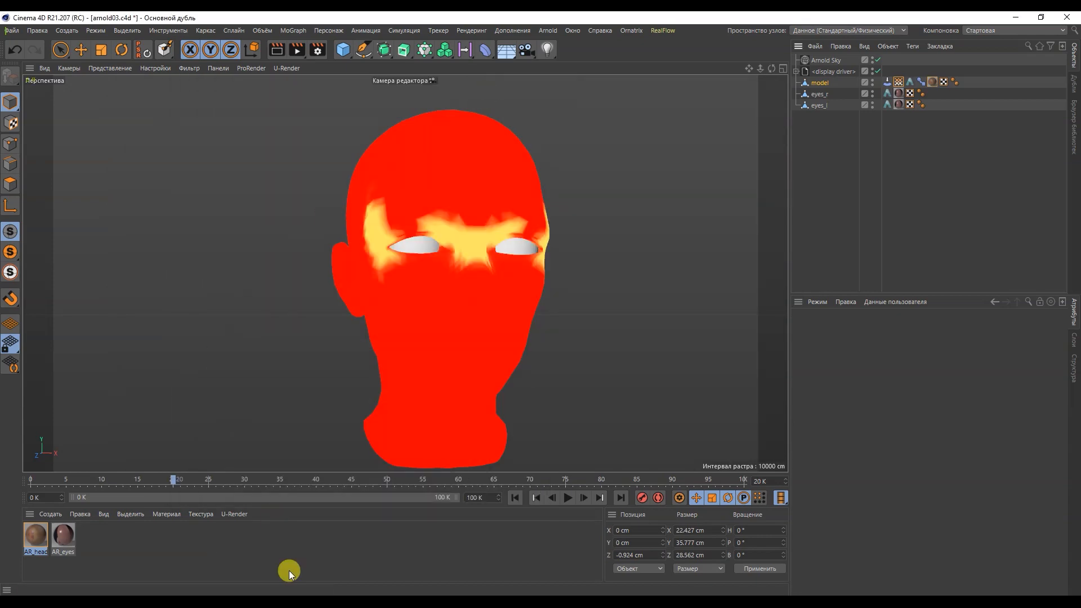
# Compare the brow area in the Arnold IPR render between frames 0 and 20
pyautogui.click(245, 562)
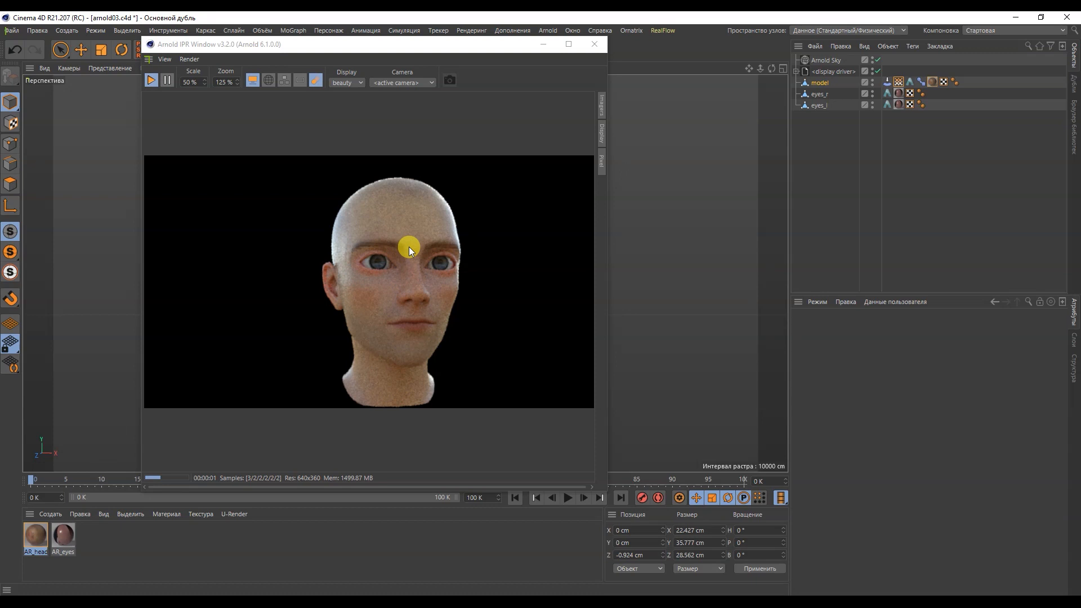
pyautogui.moveTo(404, 50); pyautogui.dragTo(669, 45)
pyautogui.moveTo(30, 483); pyautogui.dragTo(174, 483)
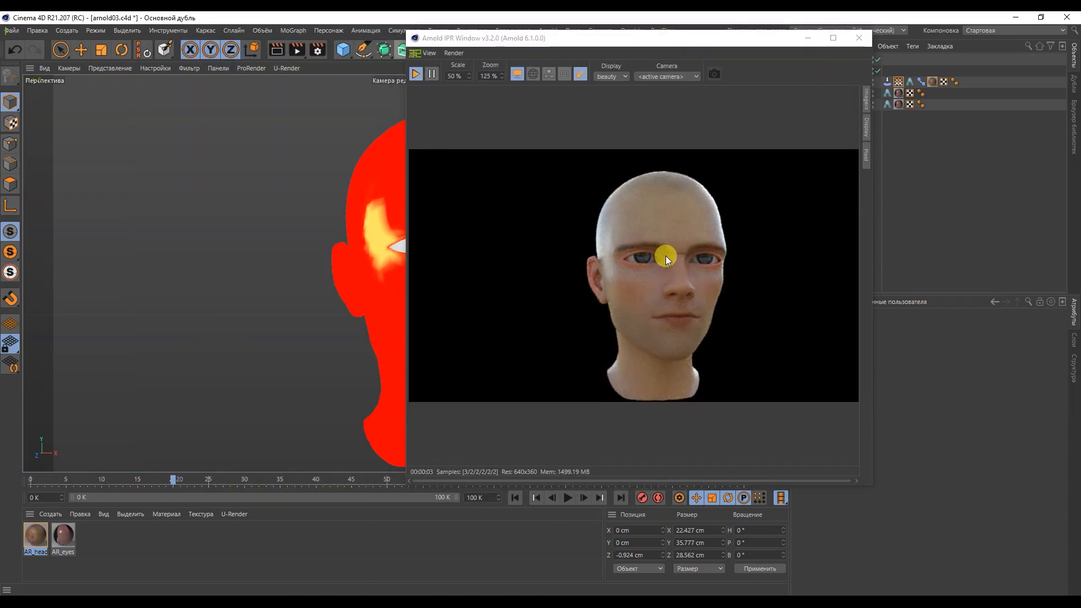
pyautogui.scroll(3, 670, 270)
pyautogui.scroll(-3, 708, 236)
pyautogui.moveTo(173, 479)
pyautogui.mouseDown()
pyautogui.moveTo(316, 479)
pyautogui.moveTo(176, 481)
pyautogui.mouseUp()
pyautogui.moveTo(529, 37)
pyautogui.mouseDown()
pyautogui.moveTo(687, 33)
pyautogui.moveTo(516, 35)
pyautogui.mouseUp()
# In the AR_head shader network, set the Layer 2 operation of the layer_rgba node to mask
pyautogui.doubleClick(31, 536)
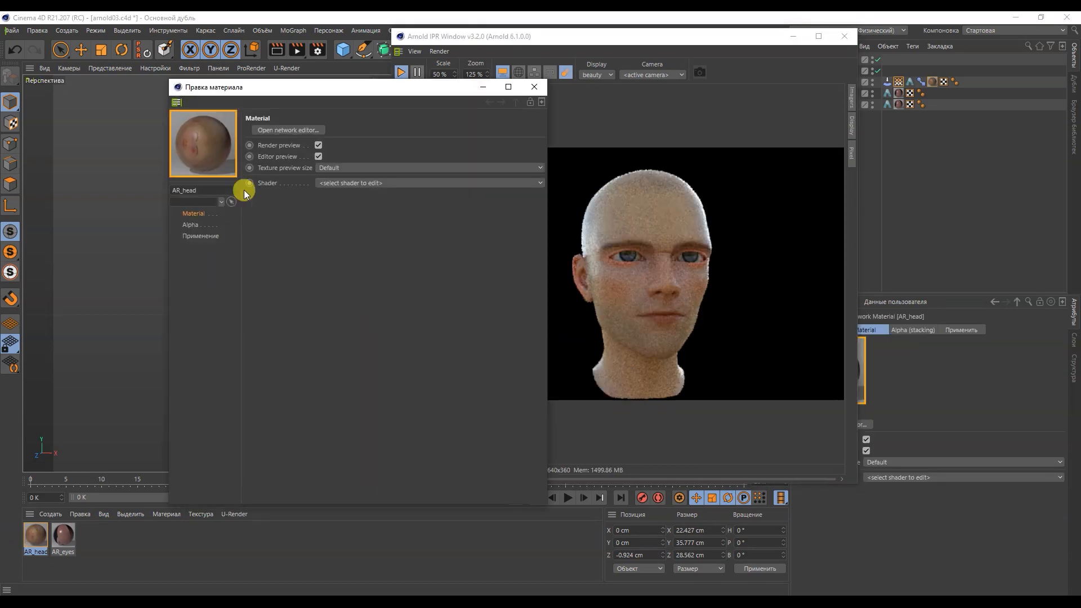
pyautogui.click(284, 131)
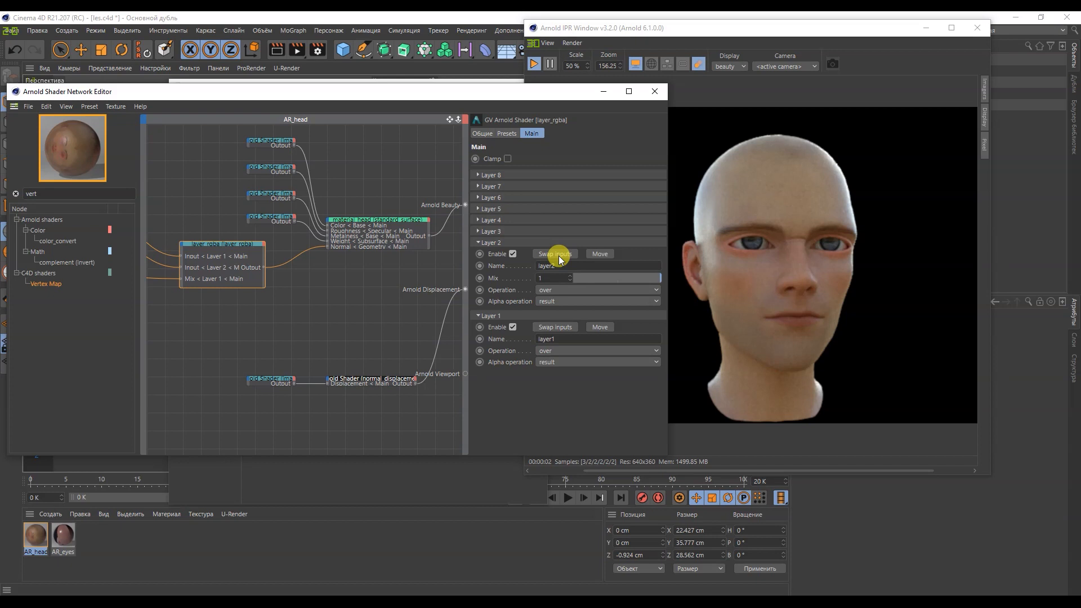
pyautogui.click(565, 287)
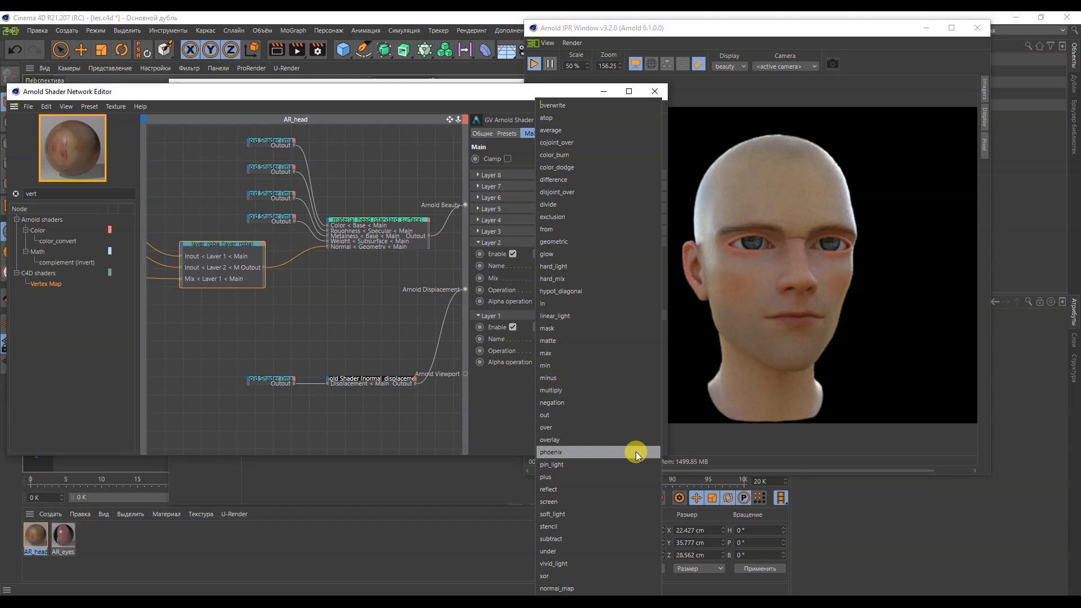
pyautogui.click(592, 329)
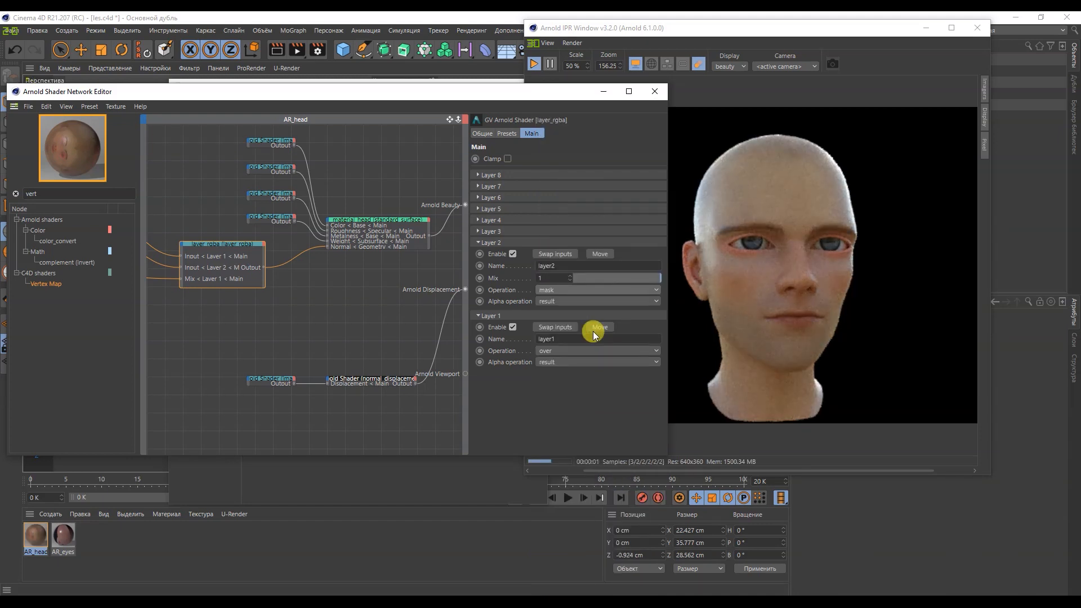
# Test lower Layer 2 Mix values in the IPR render, ending at 0.5, and scrub the timeline
pyautogui.click(656, 282)
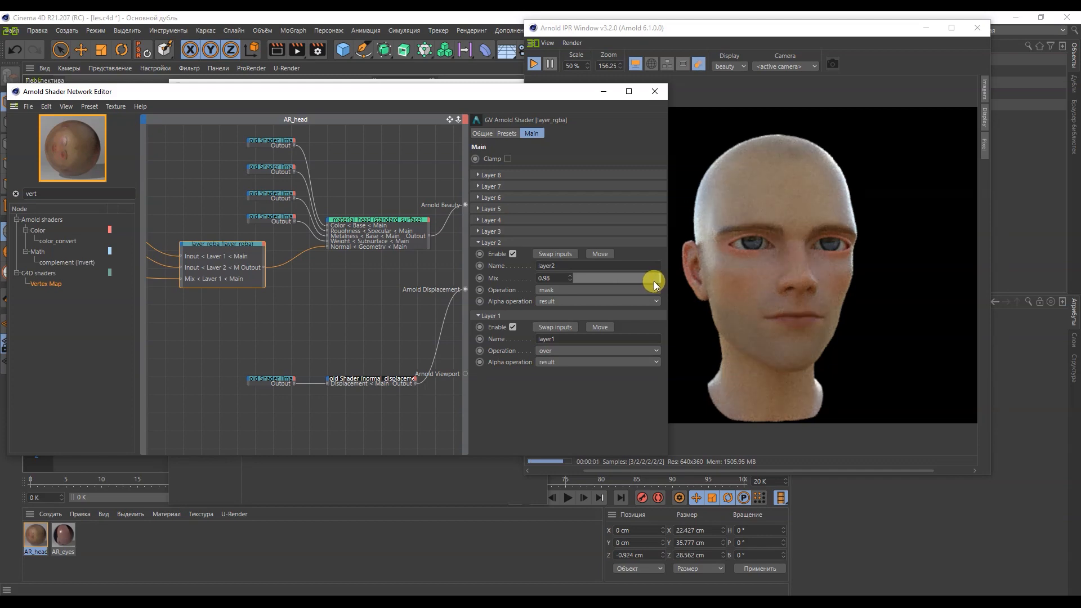
pyautogui.moveTo(651, 282); pyautogui.dragTo(583, 285)
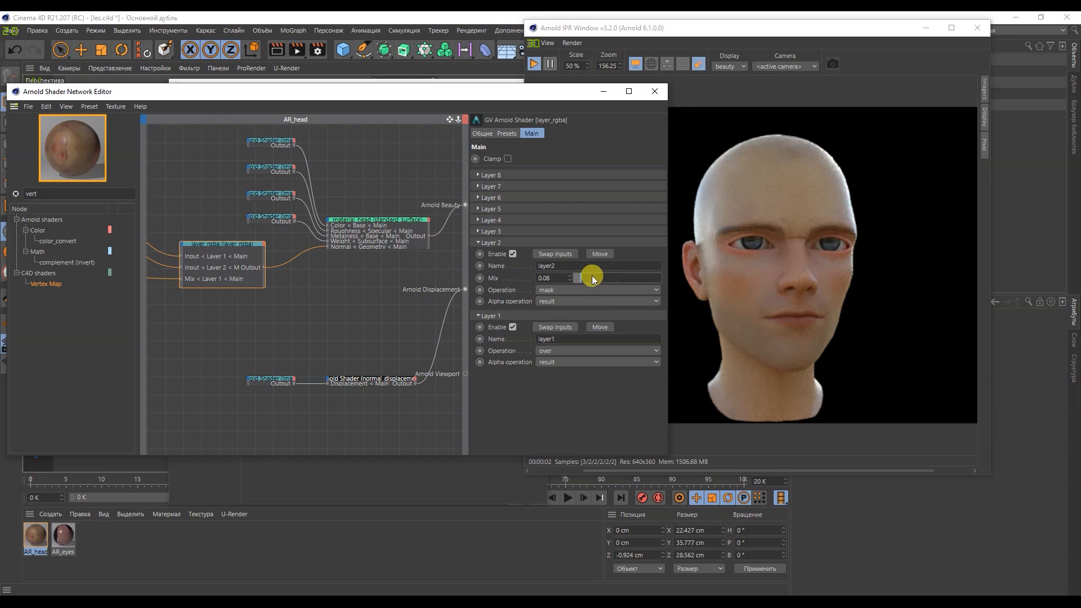
pyautogui.click(617, 277)
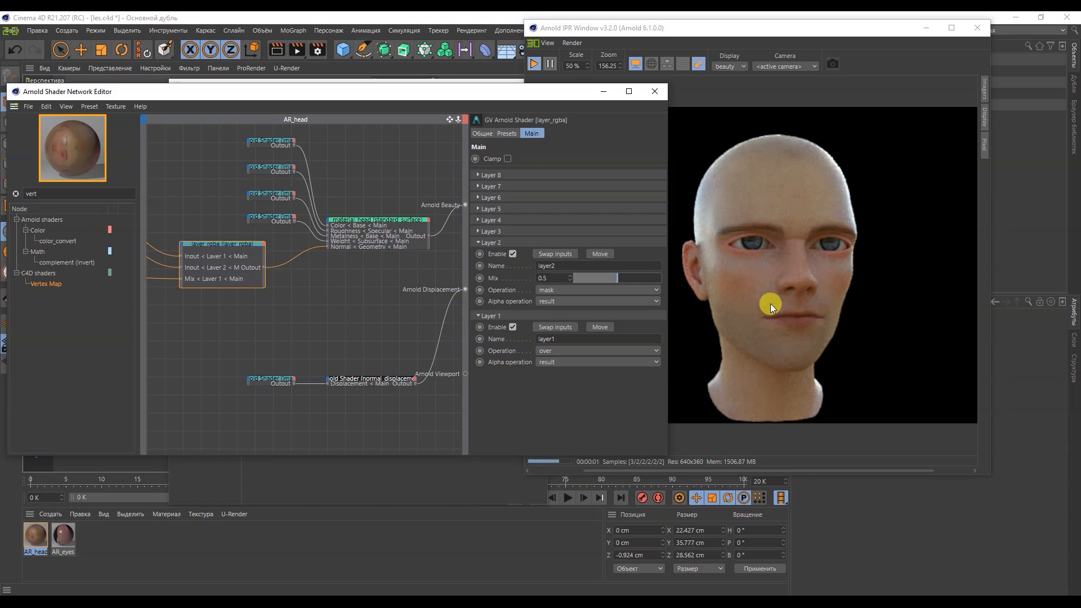
pyautogui.click(617, 278)
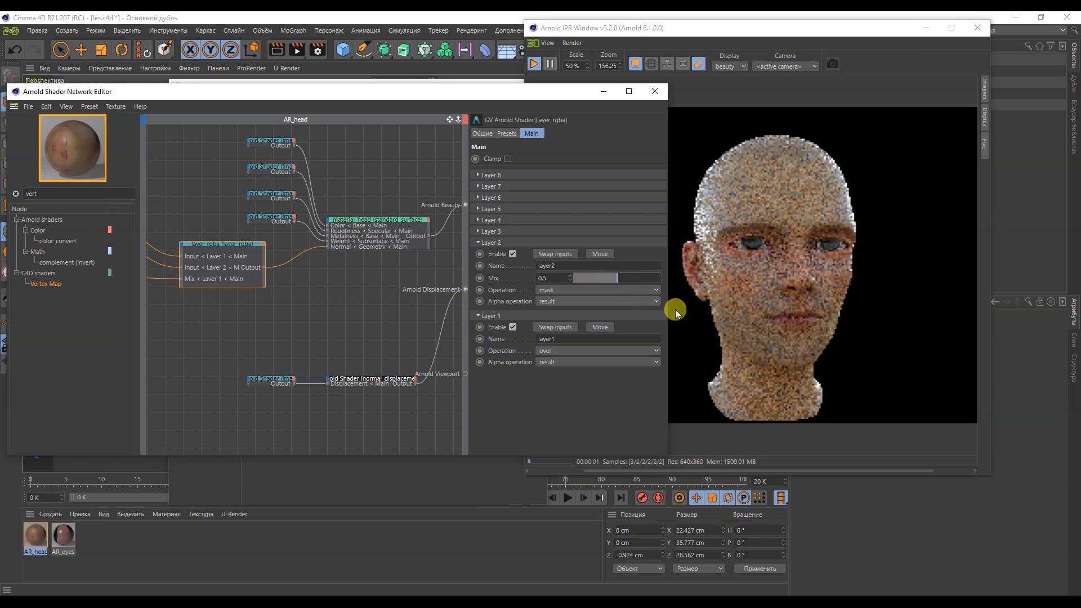
pyautogui.moveTo(51, 480); pyautogui.dragTo(18, 484)
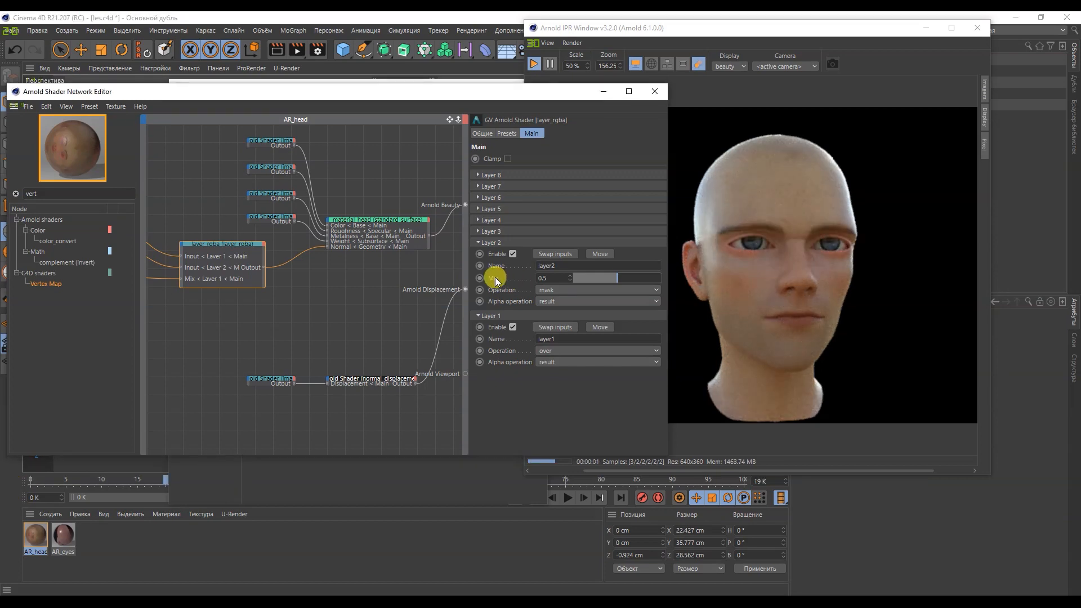
# Make the Brow_down pose strength the driver of layer_rgba's Layer 2 Mix, using the absolute driven option
pyautogui.click(927, 28)
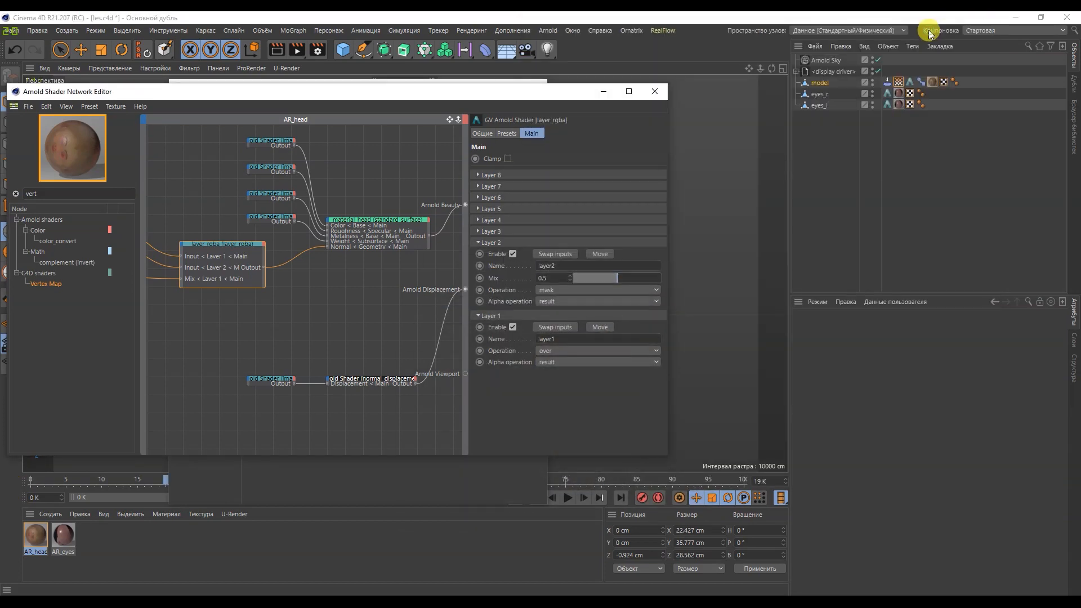
pyautogui.click(921, 82)
pyautogui.rightClick(858, 417)
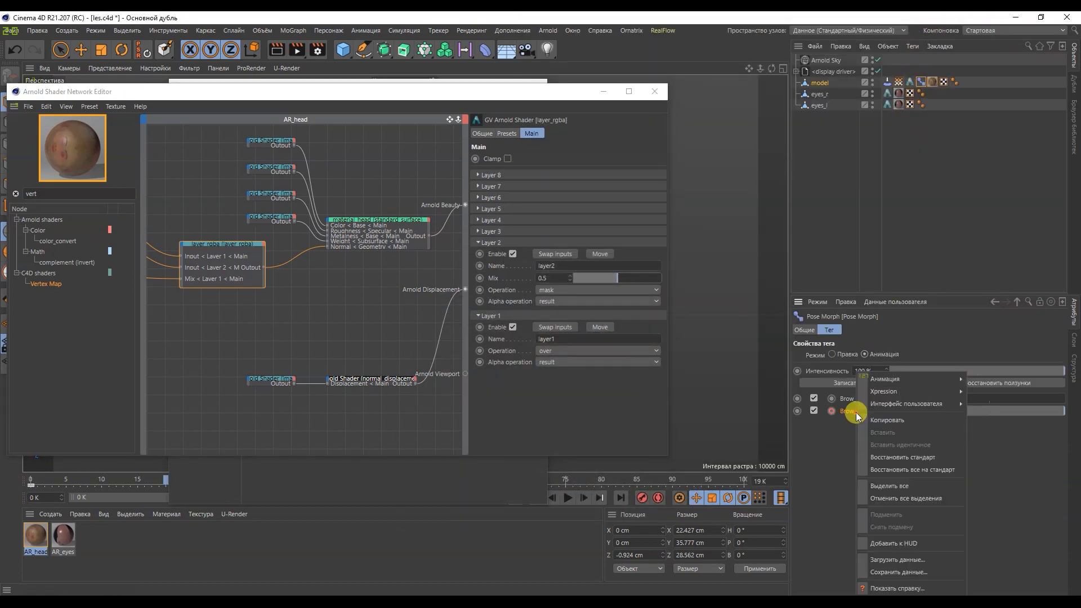
pyautogui.moveTo(894, 390)
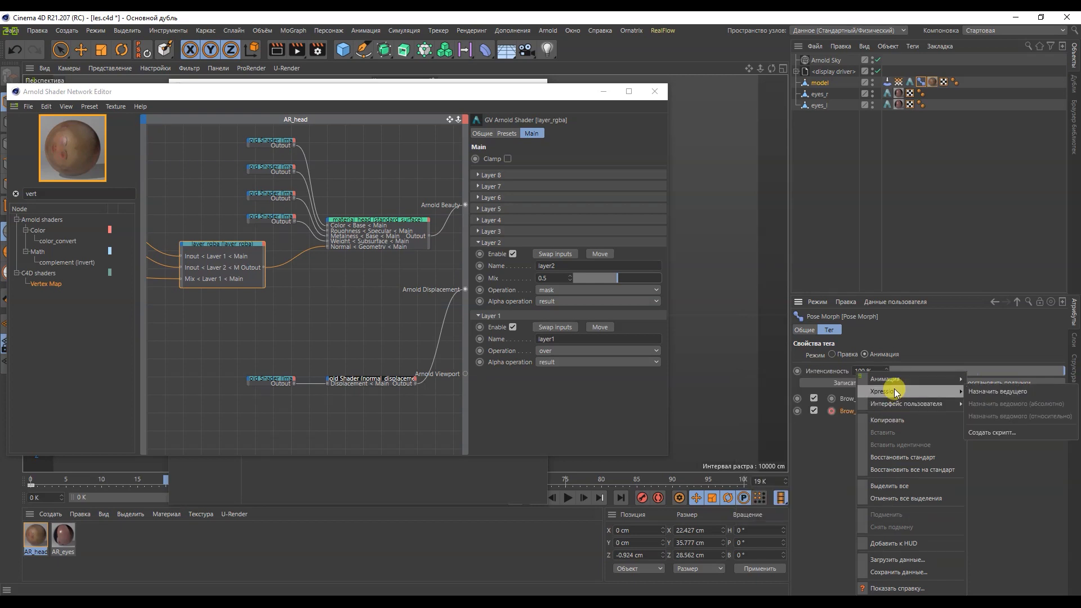
pyautogui.click(1011, 394)
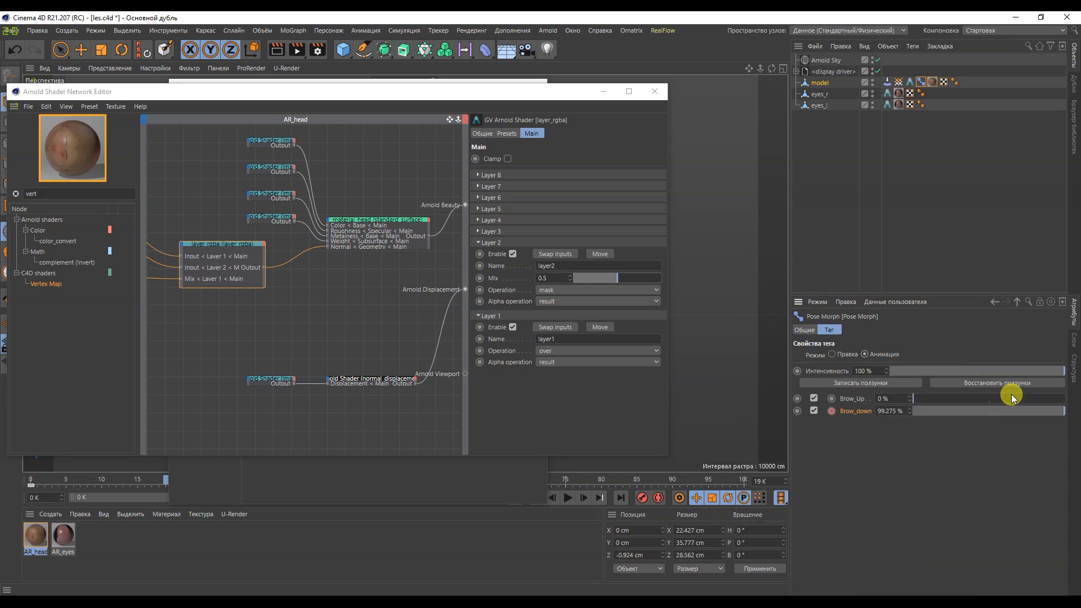
pyautogui.rightClick(497, 279)
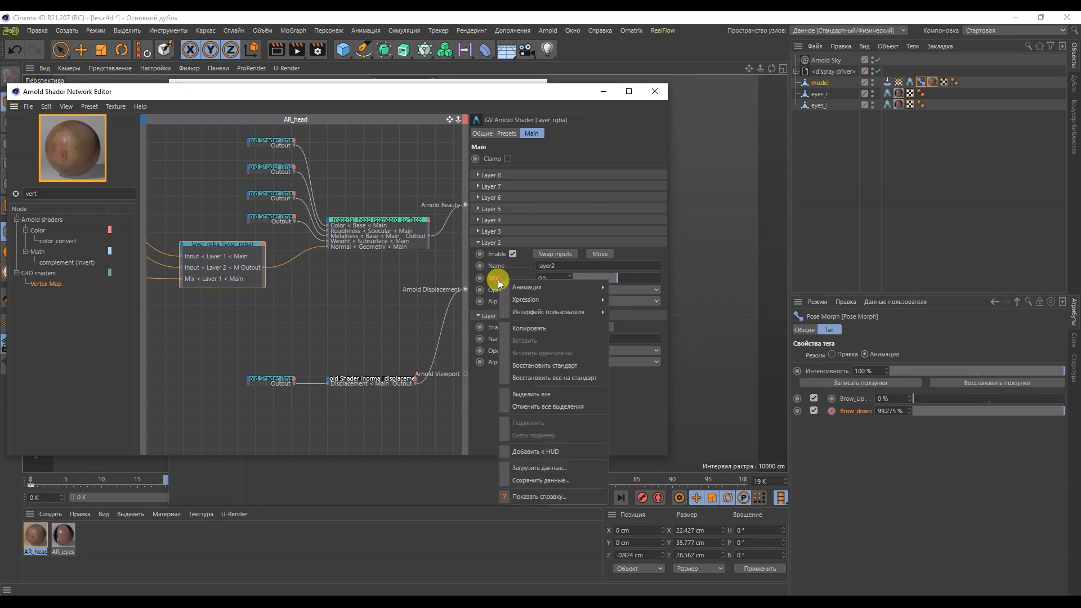
pyautogui.moveTo(518, 286)
pyautogui.moveTo(585, 299)
pyautogui.click(690, 312)
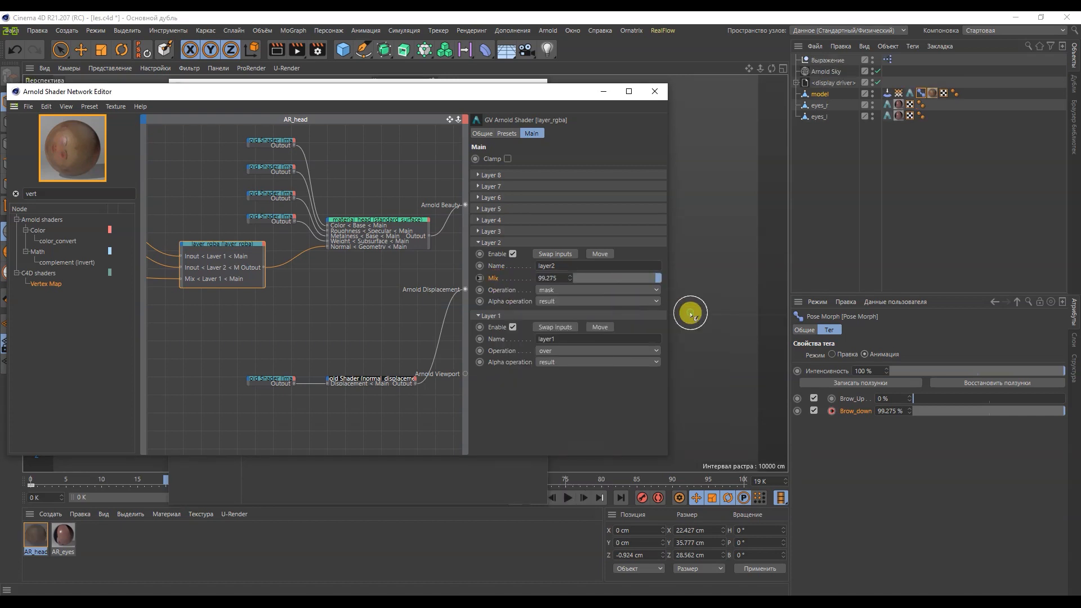
# Open the XPresso expression on the Выражение null and space out its Pose Morph, range mapper and layer_rgba nodes
pyautogui.click(827, 61)
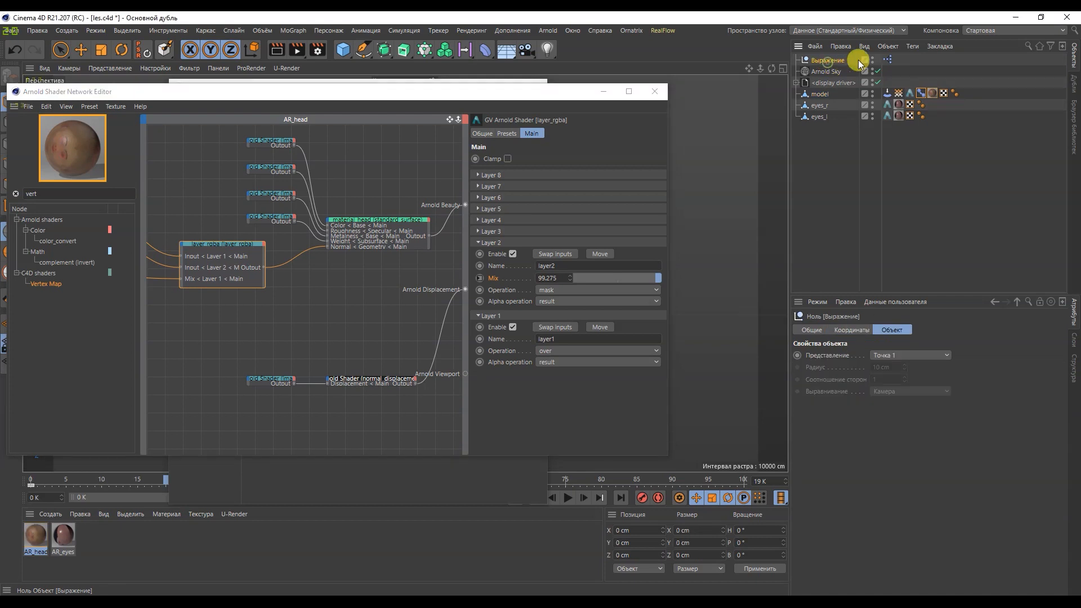
pyautogui.doubleClick(887, 60)
pyautogui.moveTo(885, 53); pyautogui.dragTo(694, 89)
pyautogui.moveTo(809, 139); pyautogui.dragTo(896, 153)
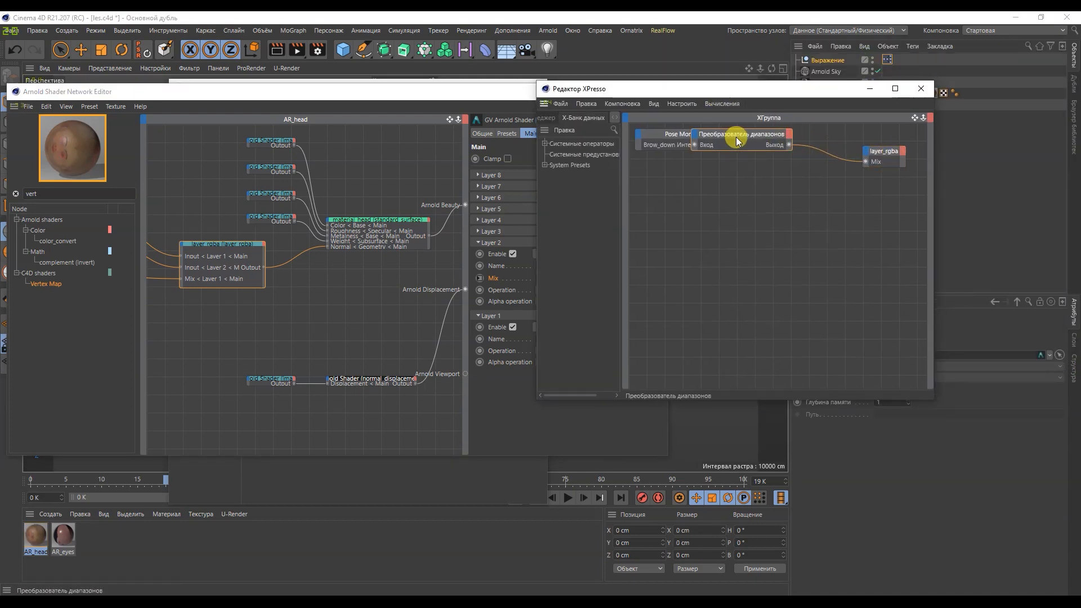
pyautogui.moveTo(734, 137); pyautogui.dragTo(774, 151)
pyautogui.moveTo(685, 137); pyautogui.dragTo(655, 151)
pyautogui.moveTo(786, 149); pyautogui.dragTo(778, 148)
pyautogui.moveTo(855, 153); pyautogui.dragTo(861, 152)
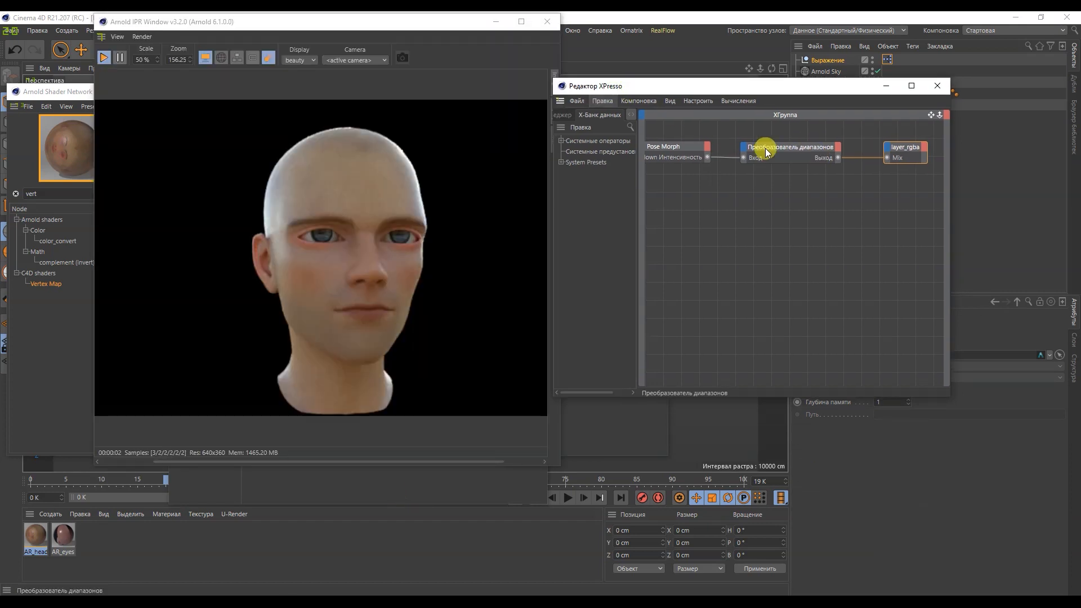
# Set the range mapper node's input range to От нуля до ста
pyautogui.click(765, 149)
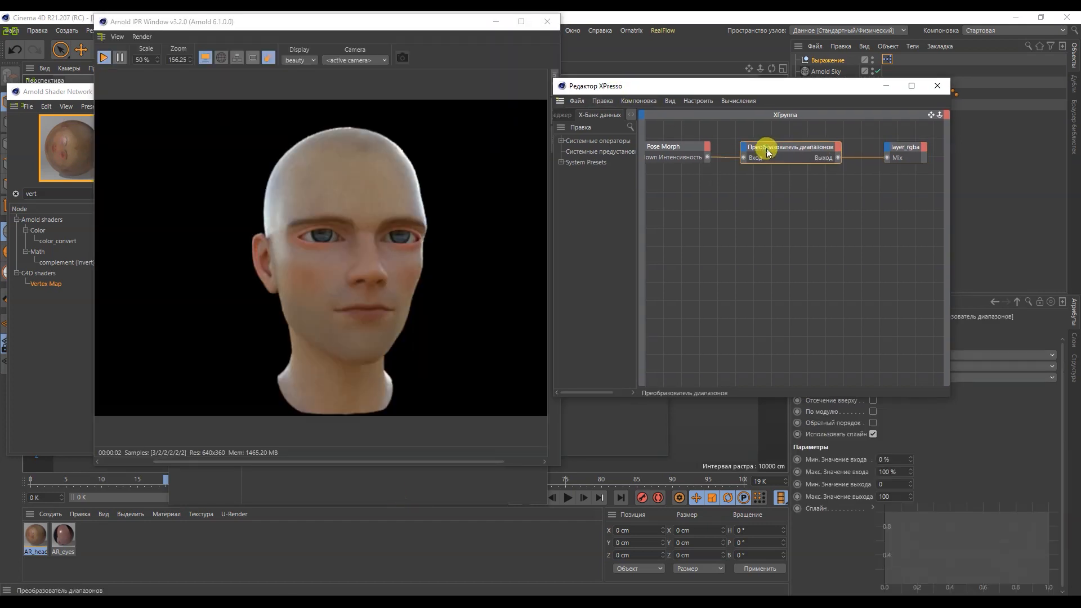
pyautogui.moveTo(777, 91); pyautogui.dragTo(660, 82)
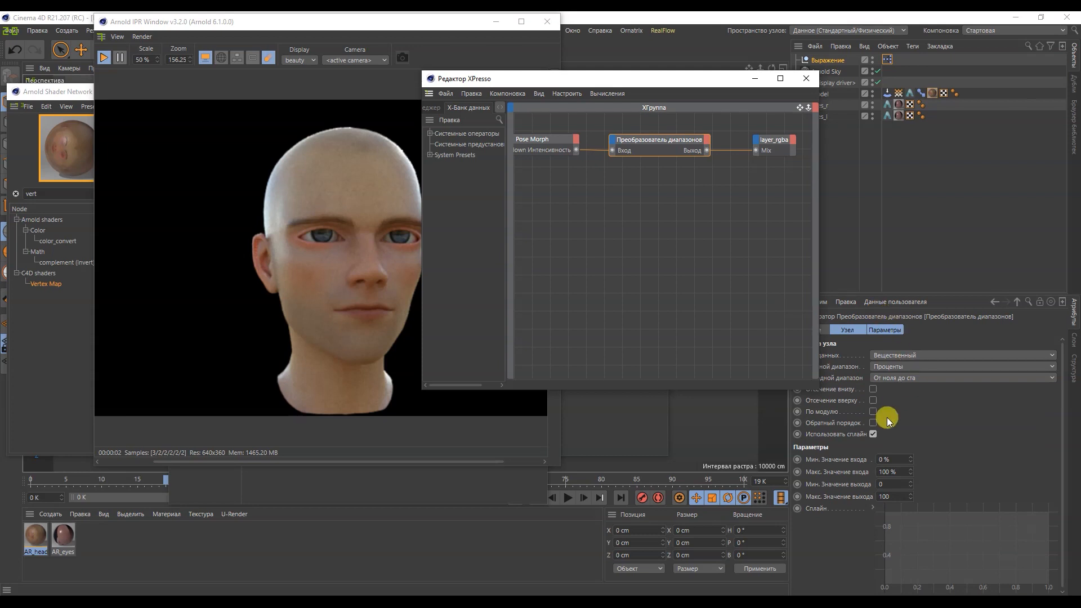
pyautogui.click(891, 366)
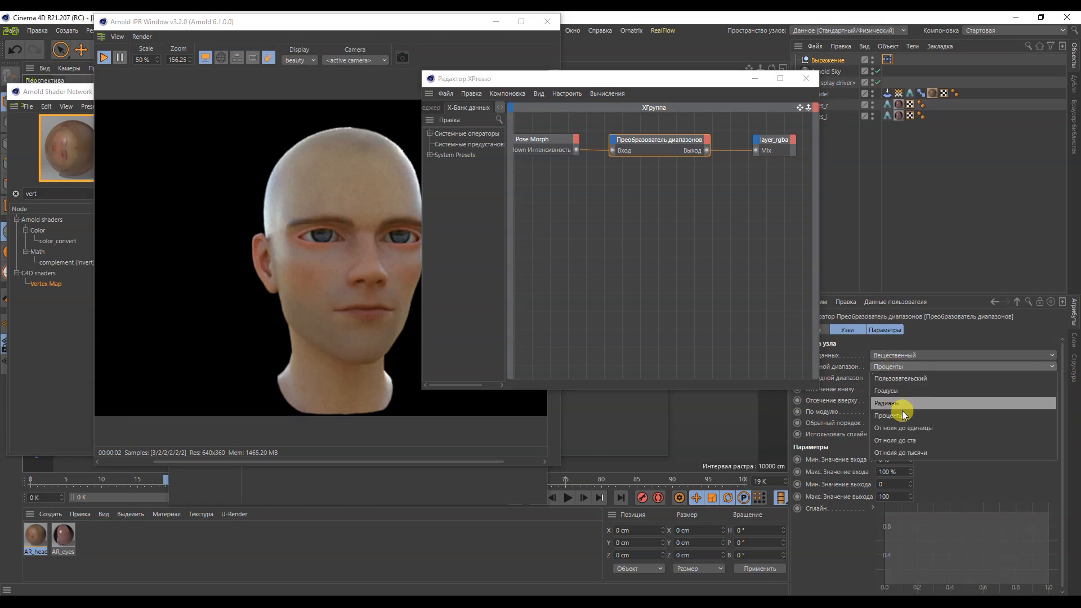
pyautogui.click(907, 441)
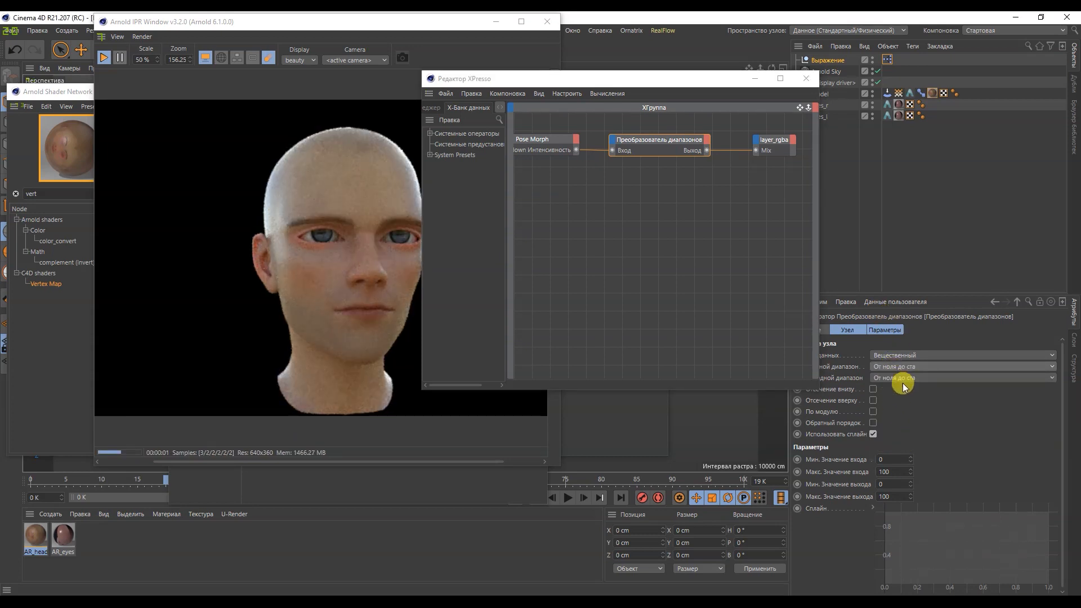
# Check layer_rgba's driven Layer 2 Mix in the shader network, then return to the Arnold IPR render
pyautogui.click(597, 435)
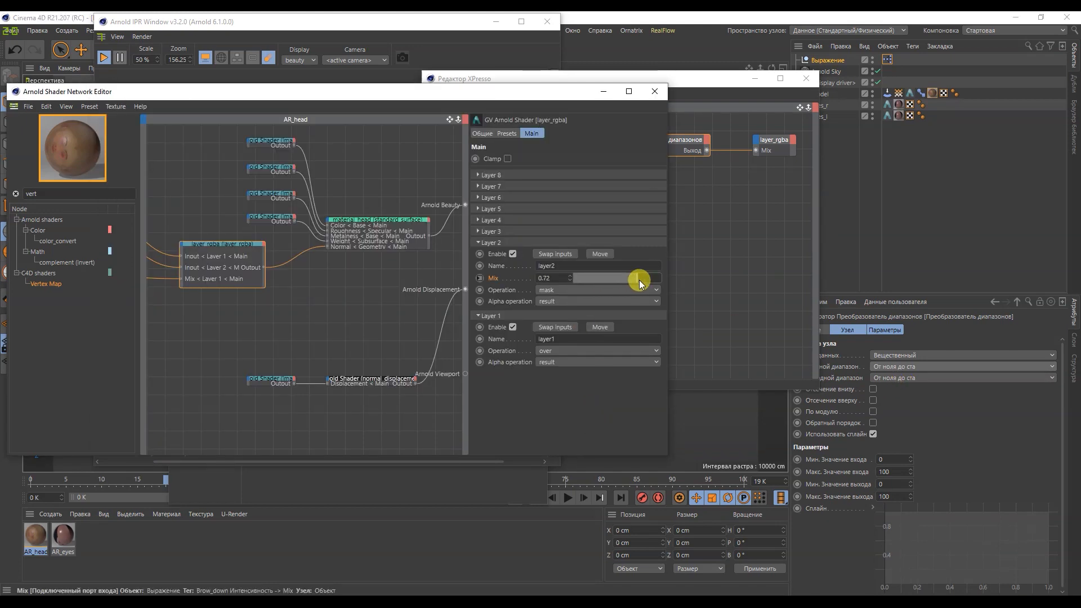
pyautogui.click(656, 282)
pyautogui.click(396, 486)
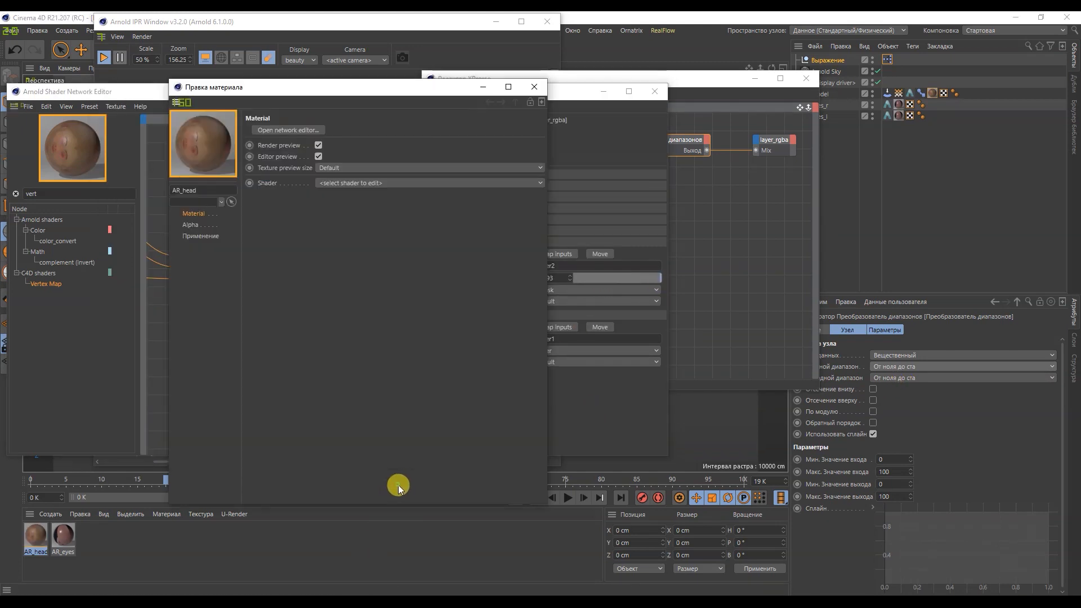
pyautogui.click(574, 444)
pyautogui.click(552, 460)
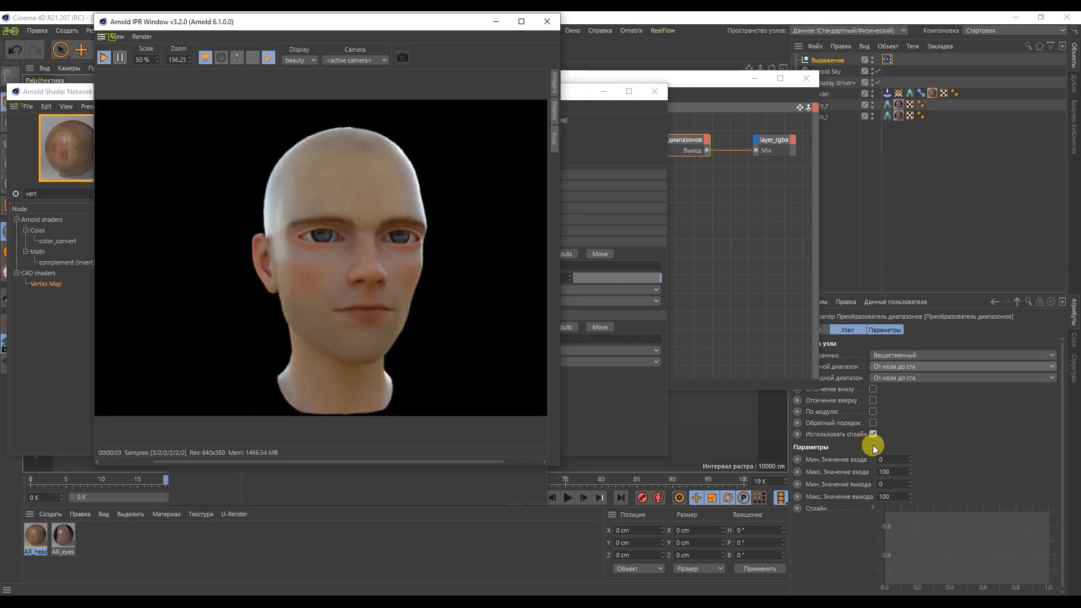
# Enable reverse order on the range mapper and set both its maximum input and maximum output to 1
pyautogui.click(873, 423)
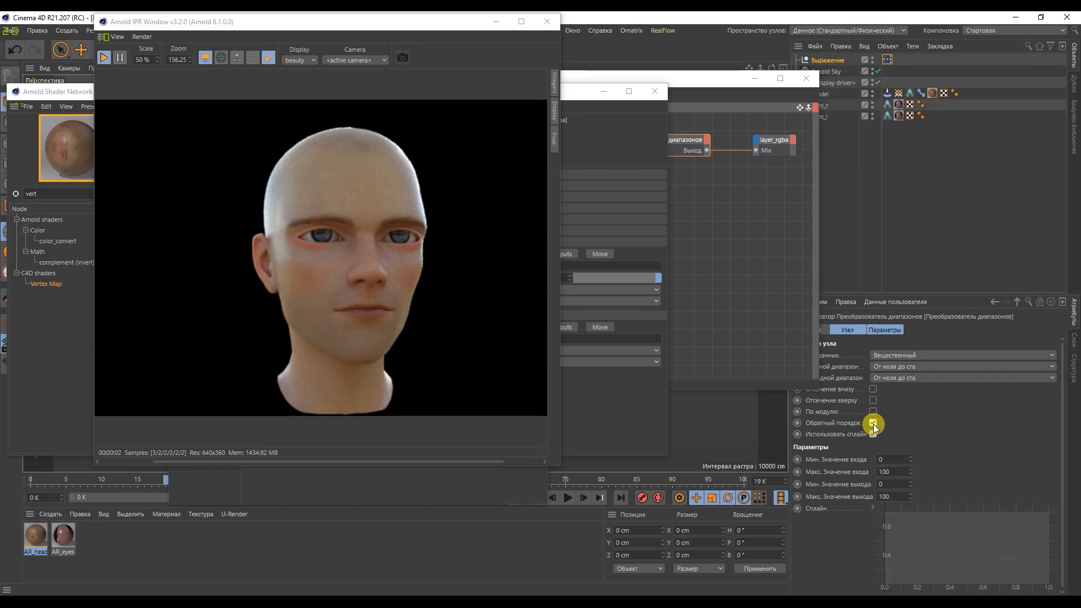
pyautogui.click(890, 472)
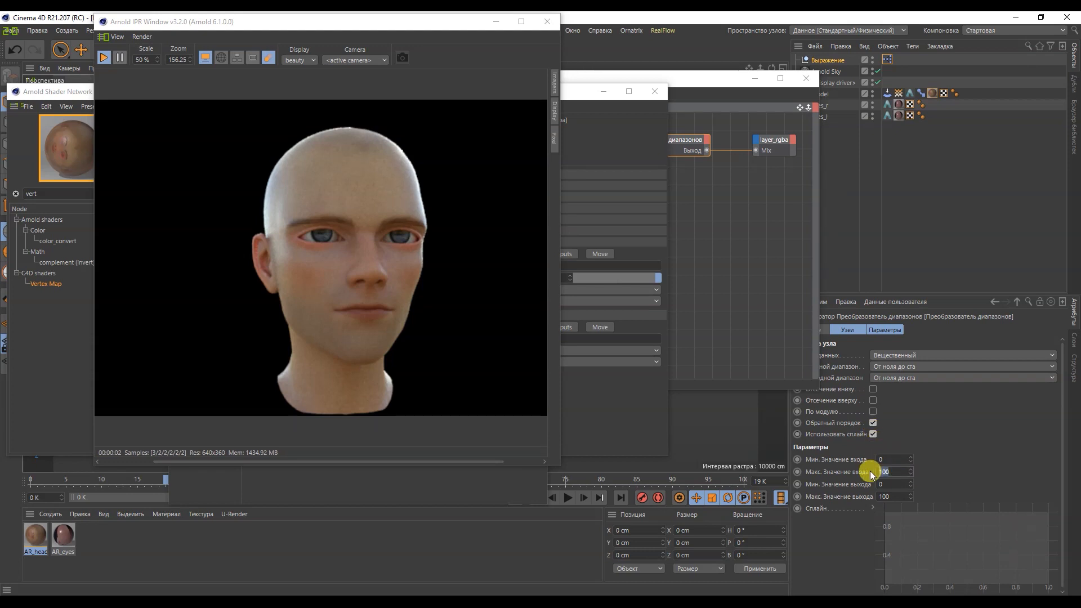
pyautogui.write('1')
pyautogui.press('Return')
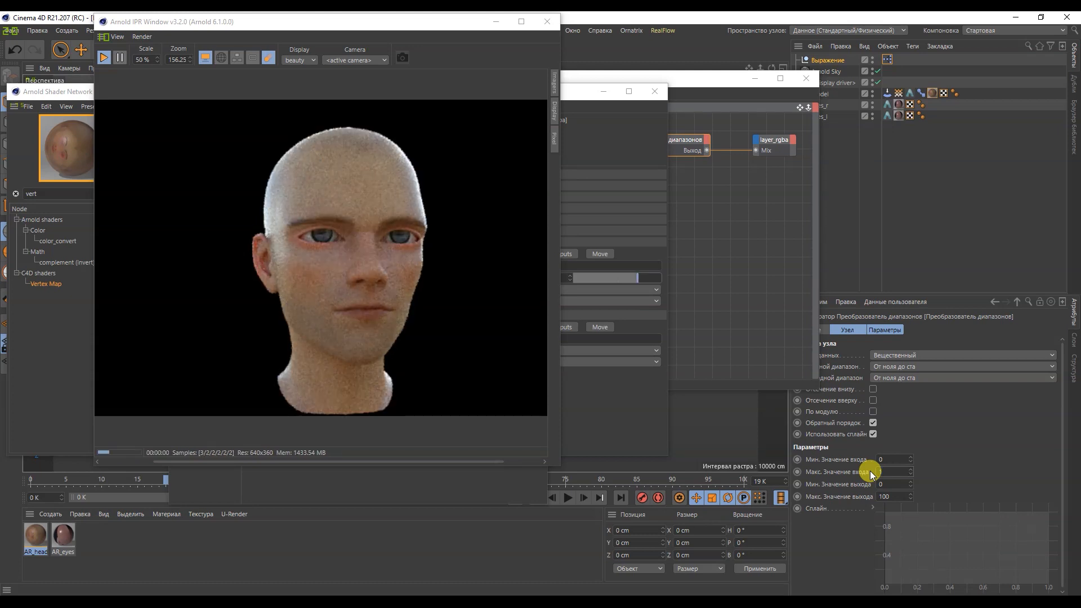
pyautogui.click(885, 496)
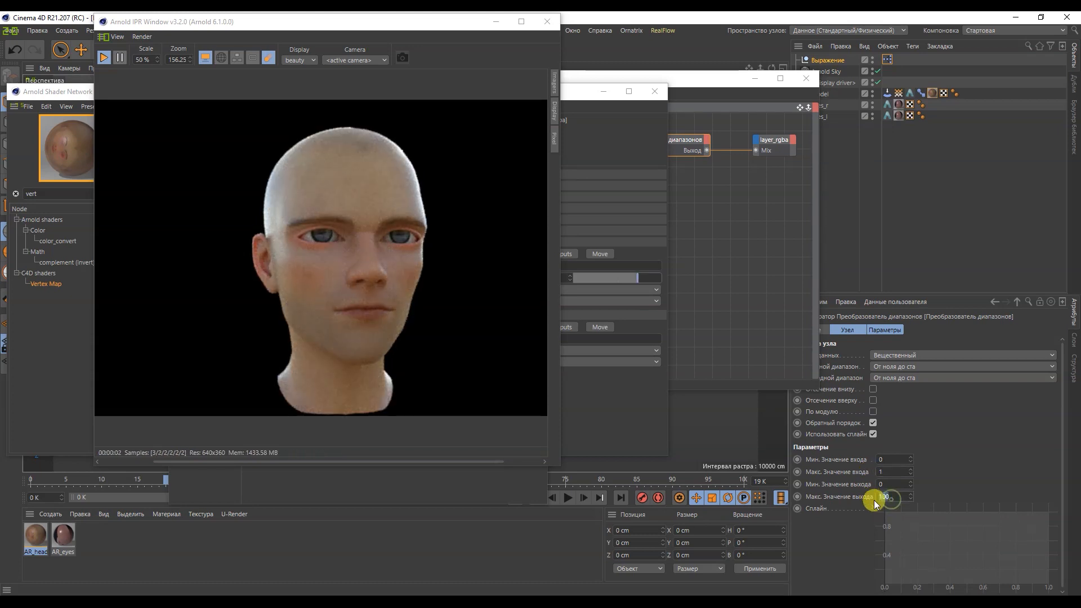
pyautogui.write('1')
pyautogui.press('Return')
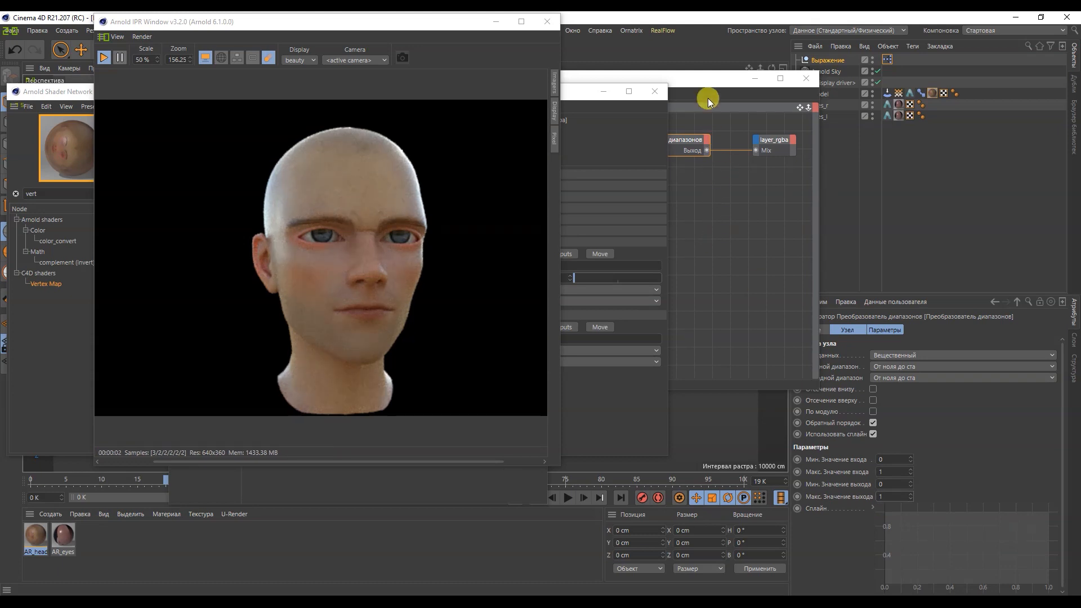
# Vary the Brow_down strength of the Pose Morph tag to test how layer_rgba's Layer 2 Mix responds
pyautogui.moveTo(581, 99); pyautogui.dragTo(557, 101)
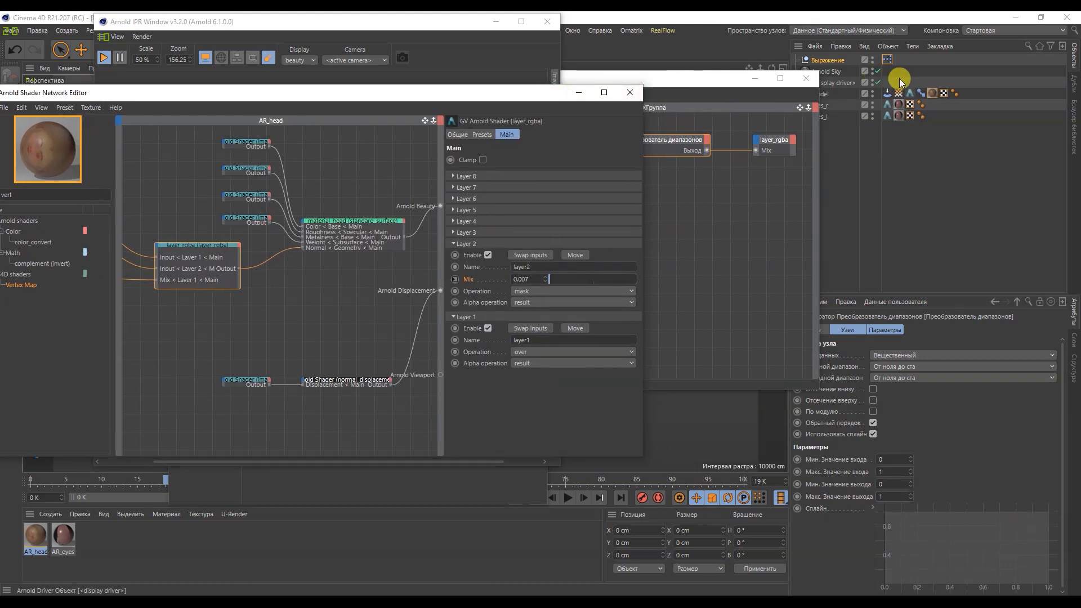
pyautogui.click(920, 93)
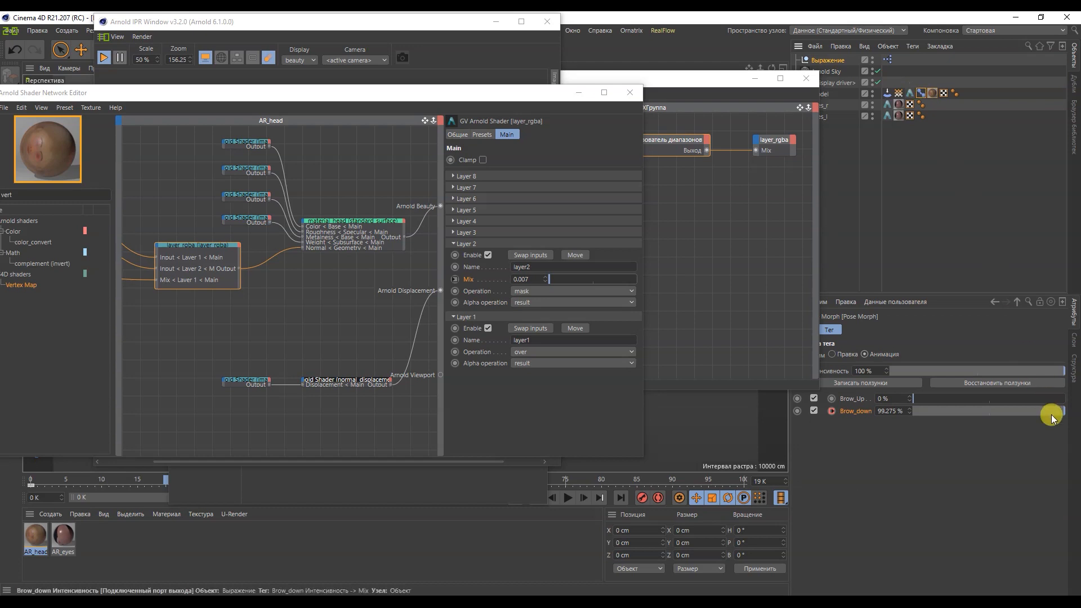
pyautogui.moveTo(1049, 415); pyautogui.dragTo(897, 410)
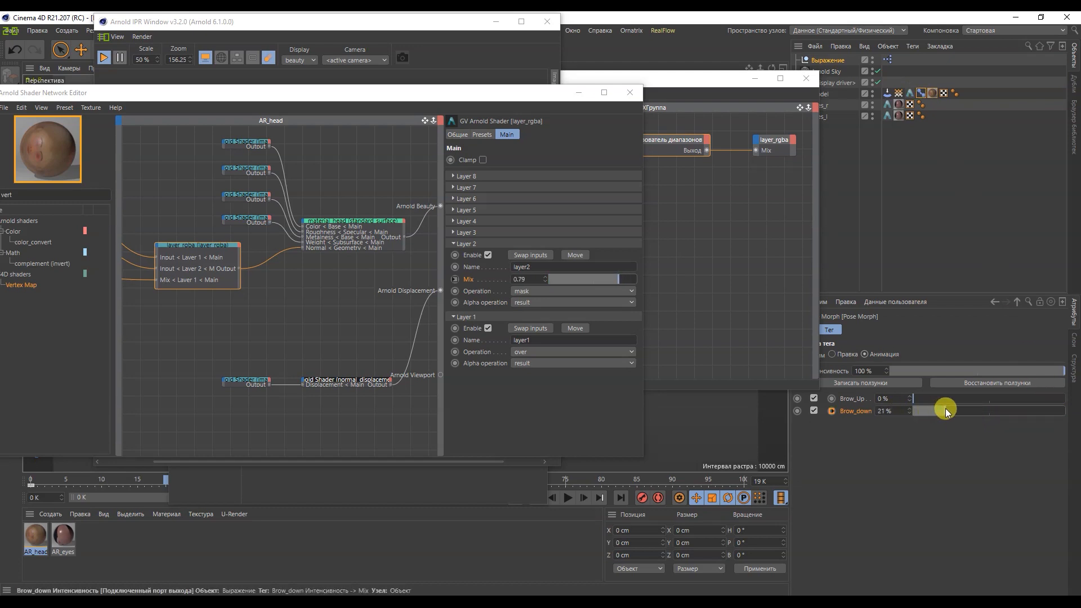
pyautogui.moveTo(973, 410); pyautogui.dragTo(1070, 415)
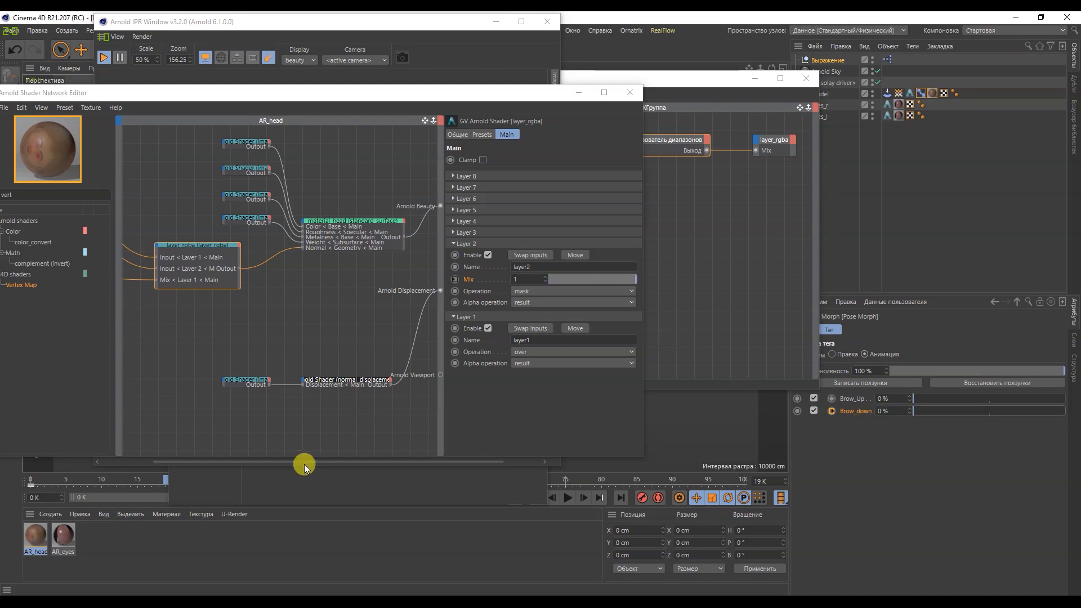
# In the AR_head shader network, move the unconnected image and normal map node pair lower to make room
pyautogui.moveTo(283, 596)
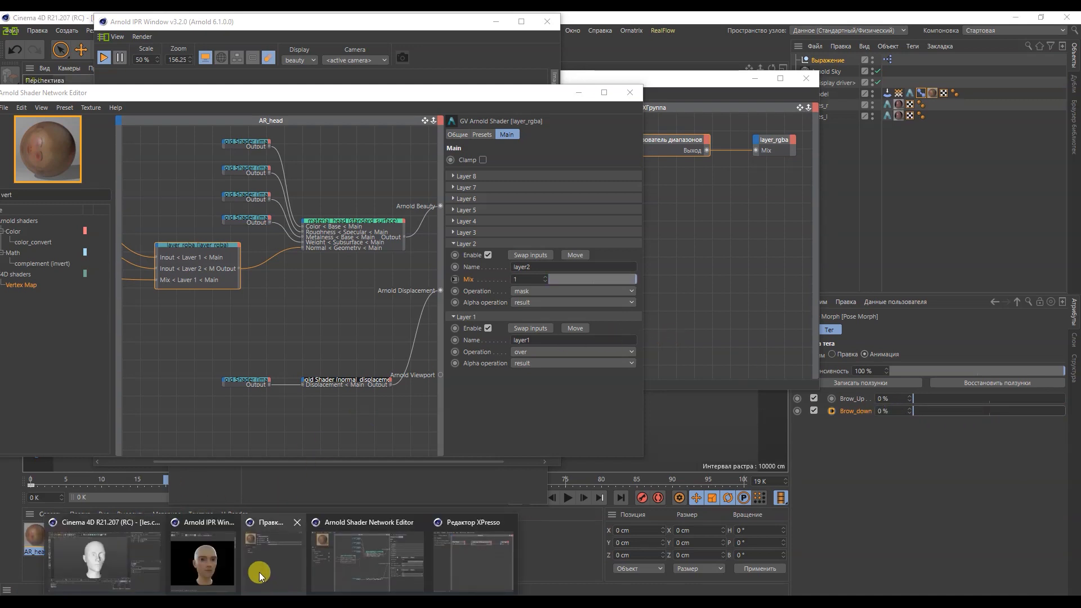
pyautogui.click(435, 558)
pyautogui.click(313, 251)
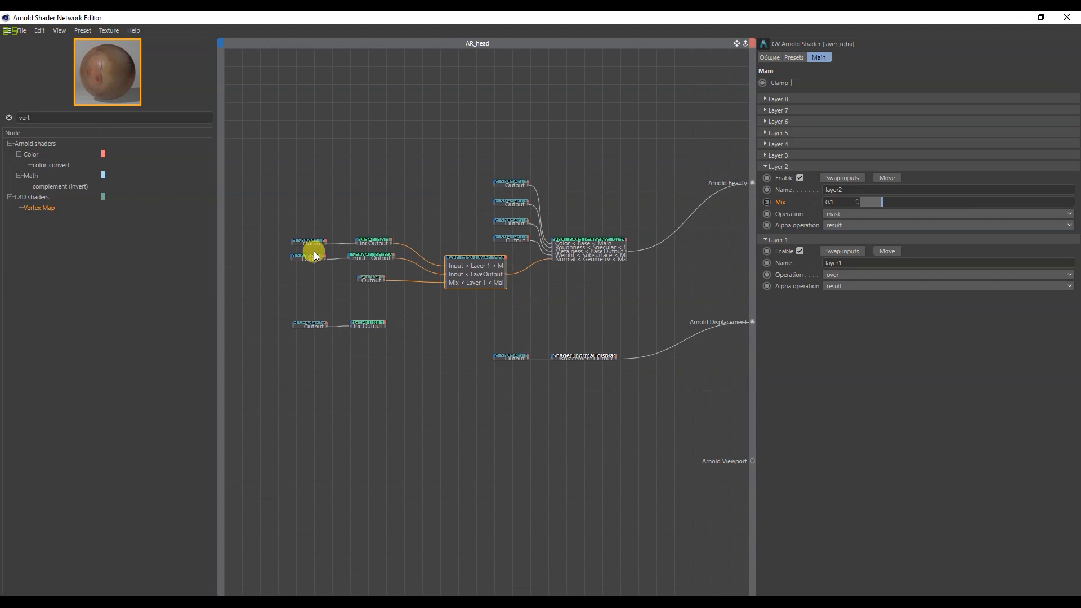
pyautogui.scroll(2, 349, 277)
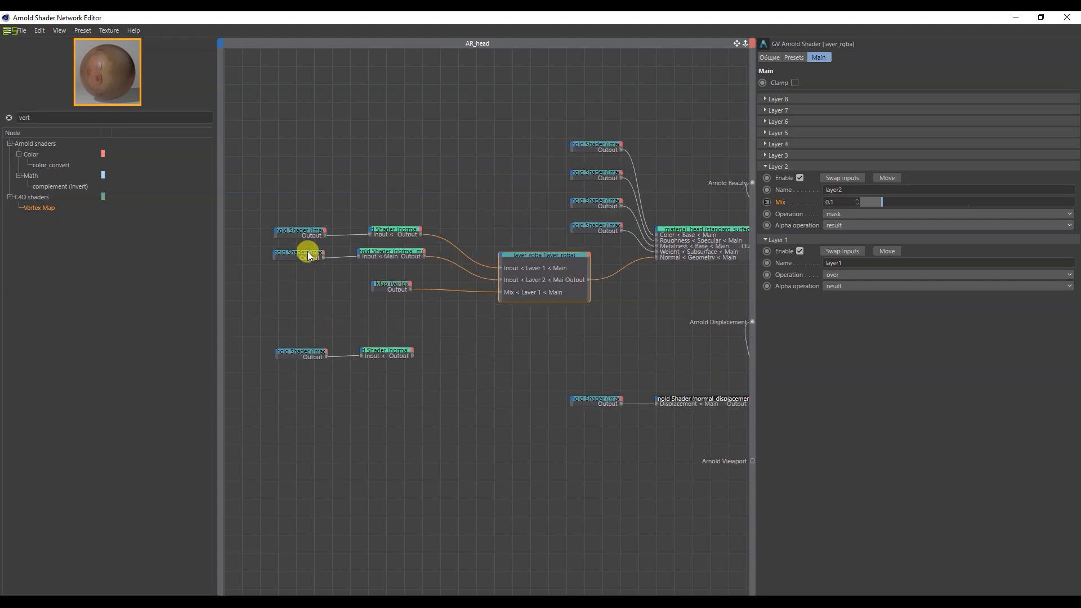
pyautogui.moveTo(267, 336); pyautogui.dragTo(409, 401)
pyautogui.click(404, 349)
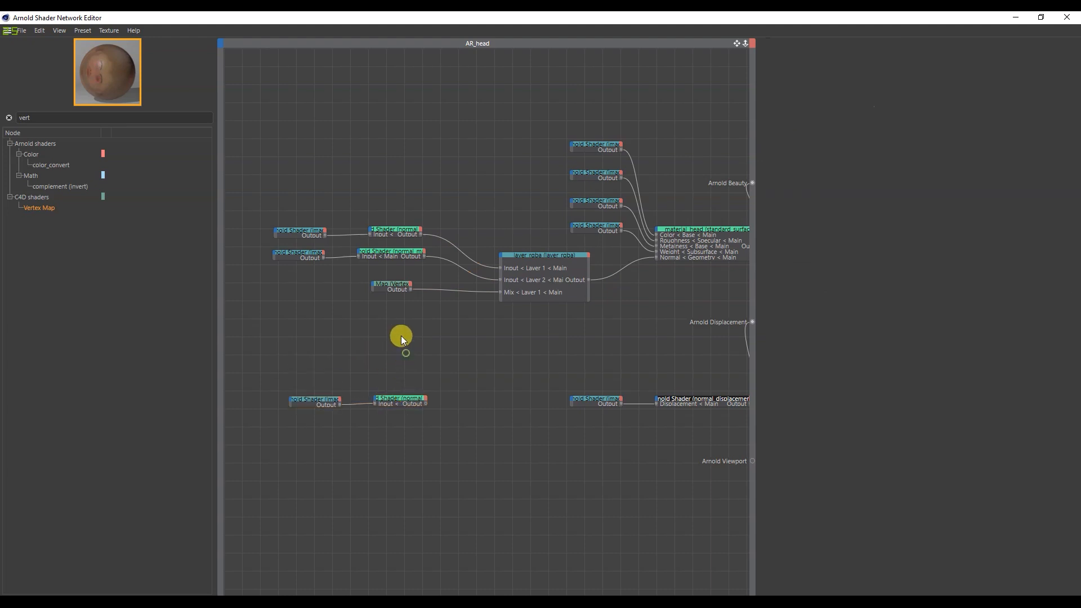
# Duplicate the Layer 2 image and normal map nodes together with the layer_rgba and Vertex Map nodes
pyautogui.click(285, 232)
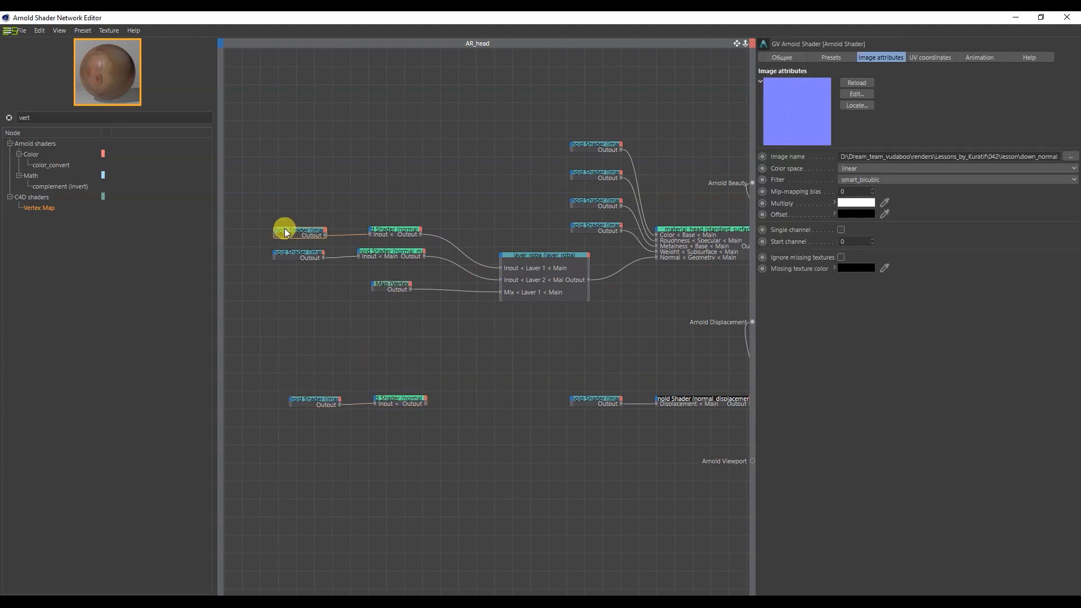
pyautogui.click(280, 253)
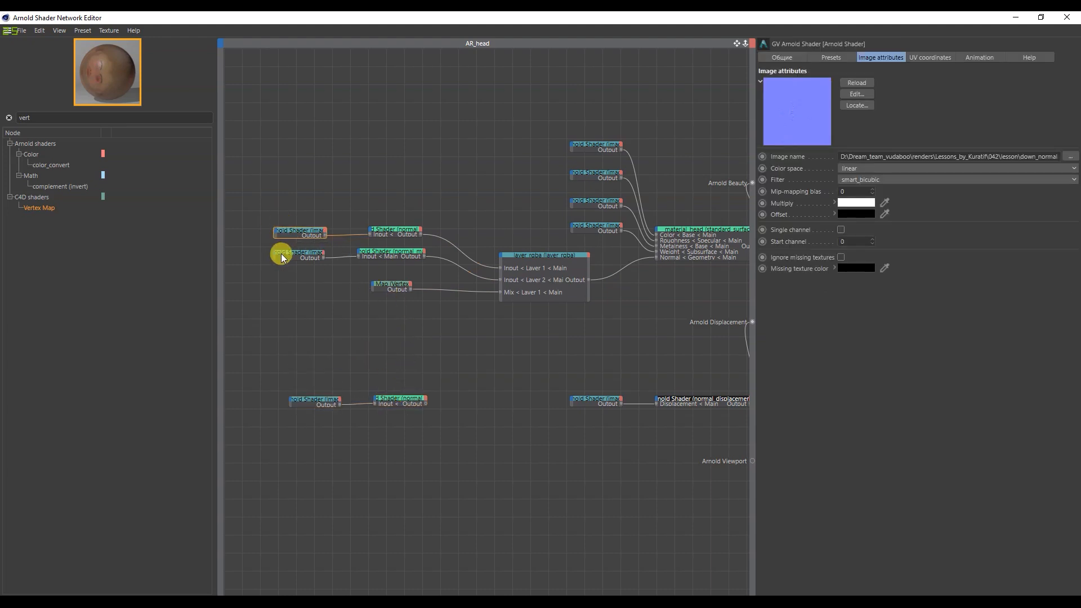
pyautogui.keyDown('shift'); pyautogui.click(396, 253); pyautogui.keyUp('shift')
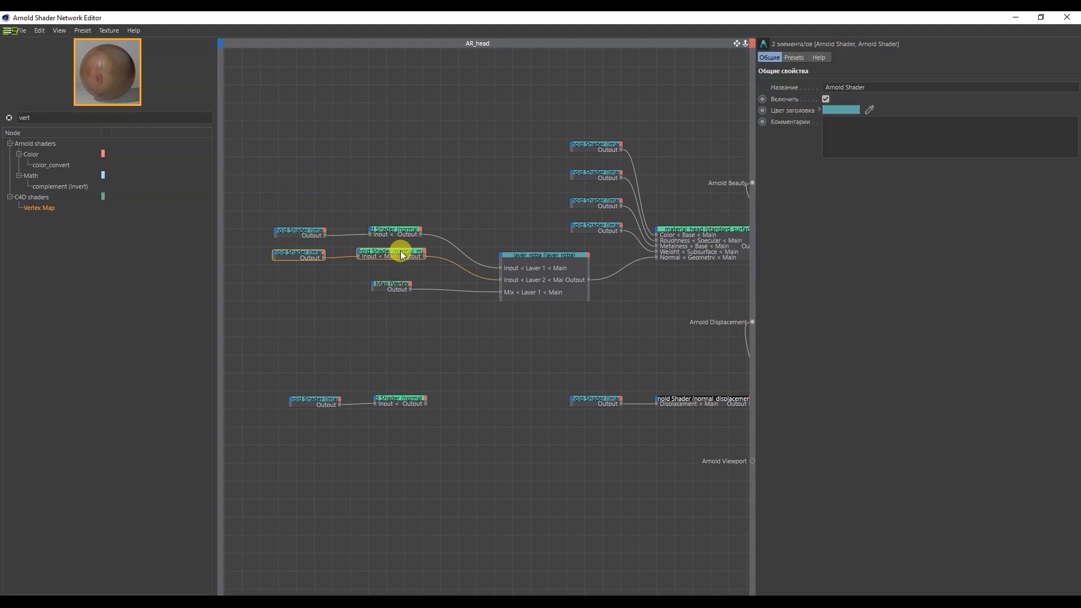
pyautogui.keyDown('shift'); pyautogui.click(535, 260); pyautogui.keyUp('shift')
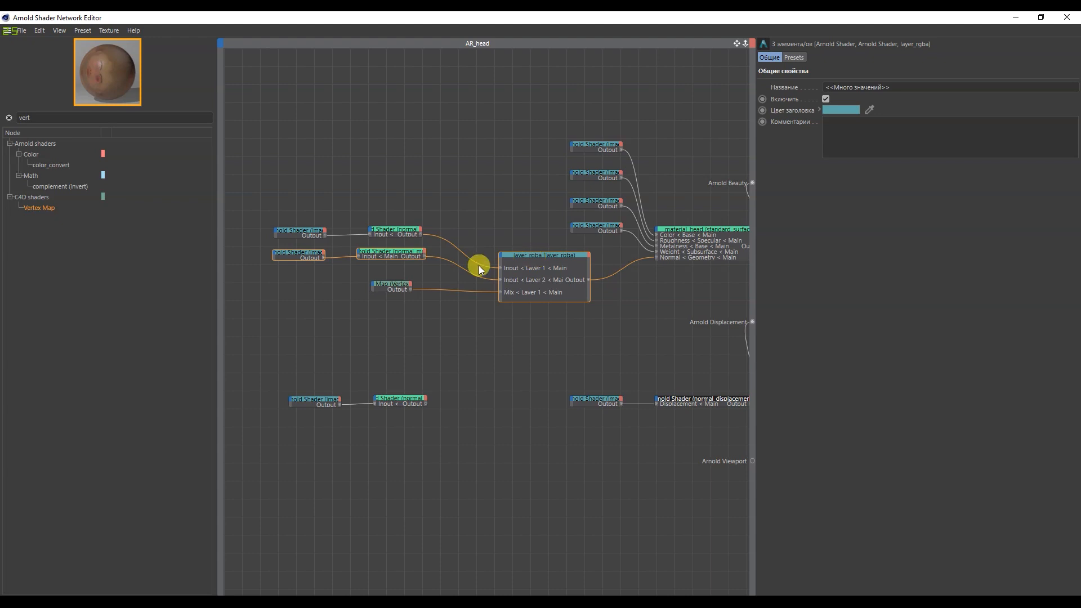
pyautogui.keyDown('shift'); pyautogui.click(391, 286); pyautogui.keyUp('shift')
pyautogui.hotkey('ctrl', 'c')
pyautogui.hotkey('ctrl', 'v')
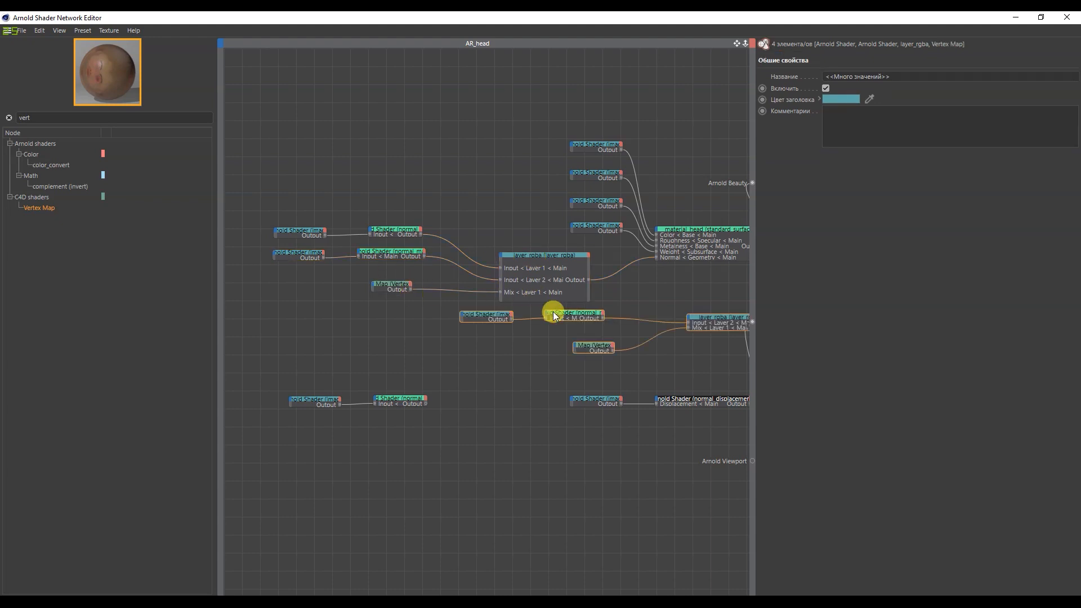
# Group the duplicated nodes with the unconnected image and normal map pair, directly below the original layer_rgba setup
pyautogui.moveTo(554, 316); pyautogui.dragTo(333, 416)
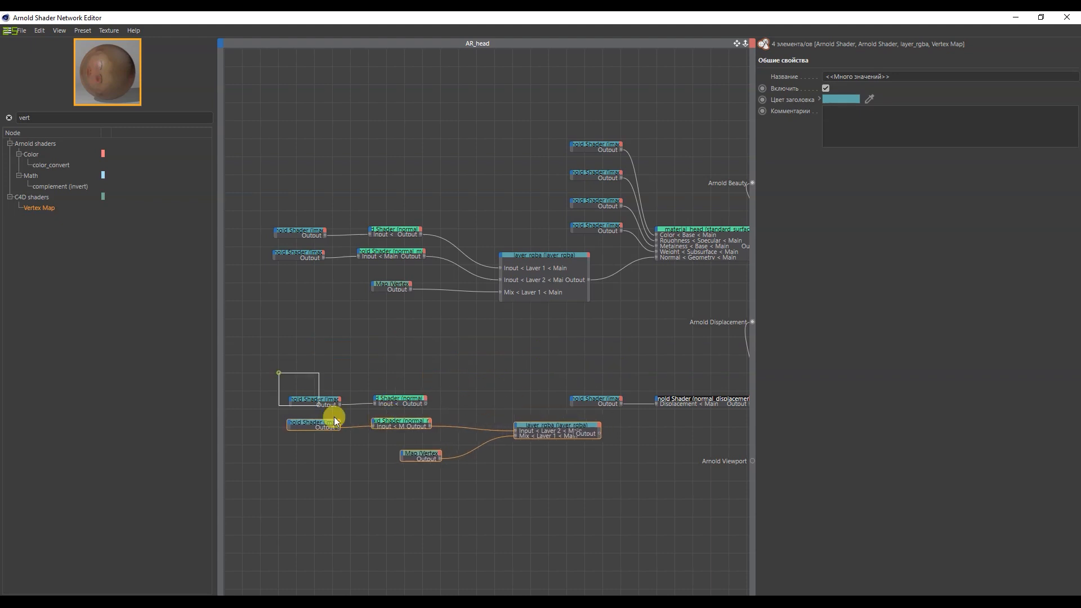
pyautogui.moveTo(546, 427); pyautogui.dragTo(519, 354)
pyautogui.click(424, 339)
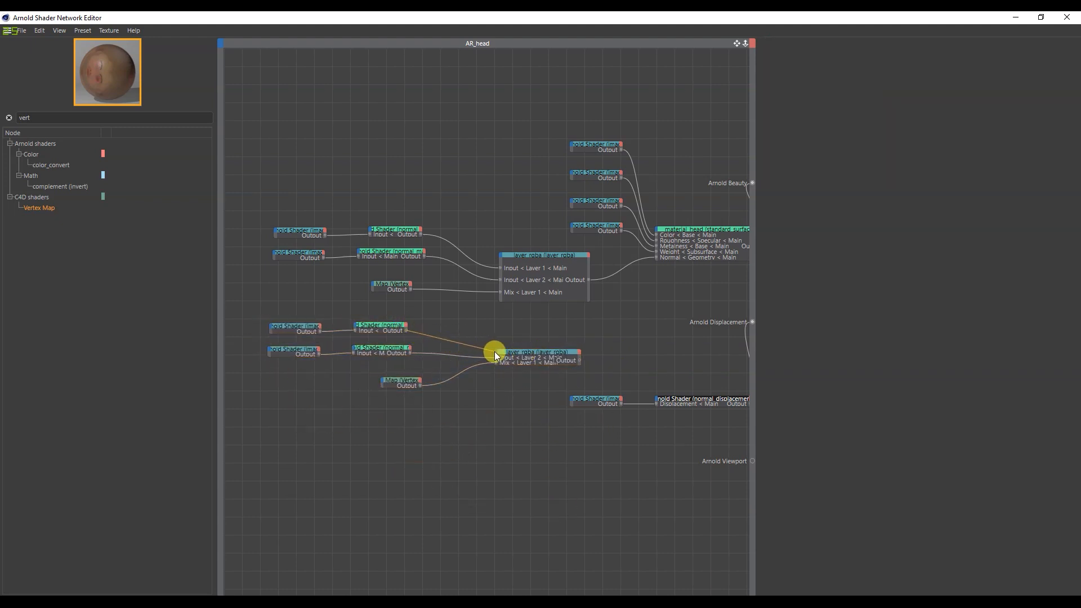
# Connect the spare normal map node to the Layer 1 input of the duplicated layer_rgba and enlarge that node
pyautogui.moveTo(494, 352); pyautogui.dragTo(495, 351)
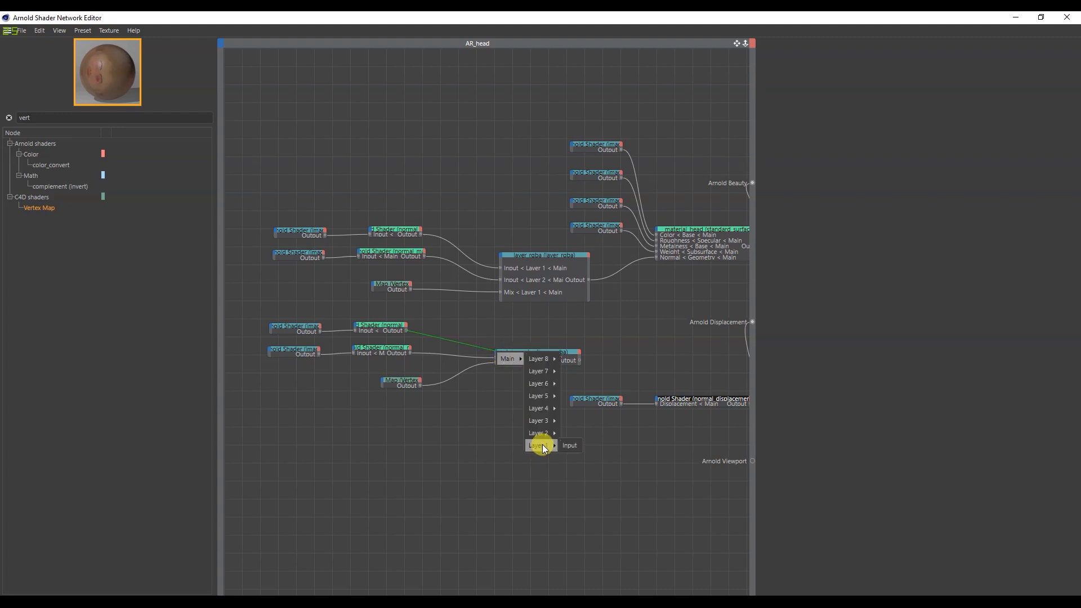
pyautogui.click(569, 445)
pyautogui.moveTo(513, 370); pyautogui.dragTo(513, 383)
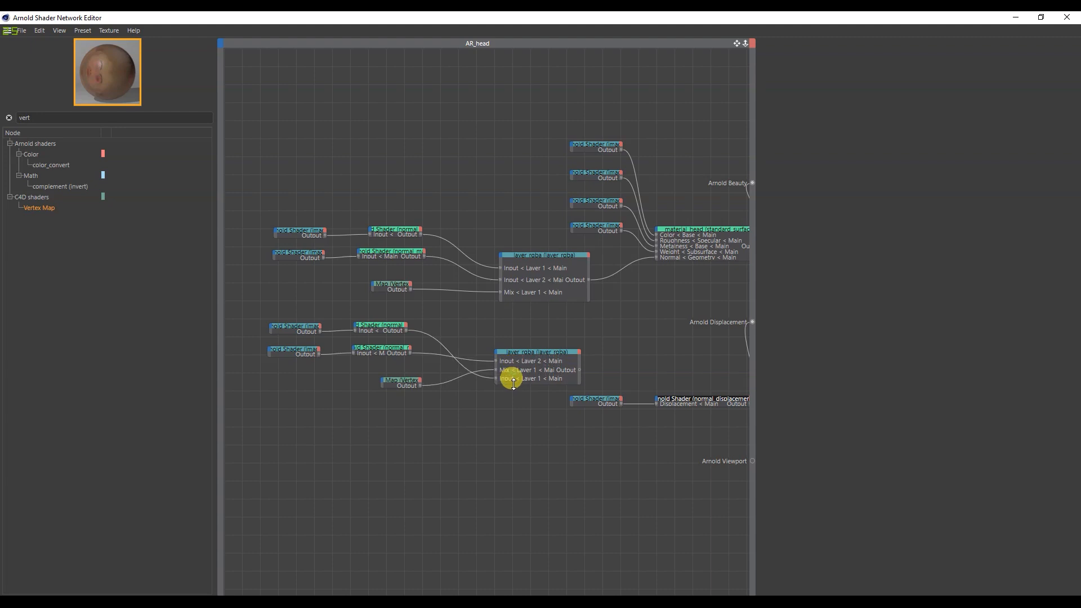
pyautogui.click(540, 332)
pyautogui.moveTo(536, 353); pyautogui.dragTo(540, 341)
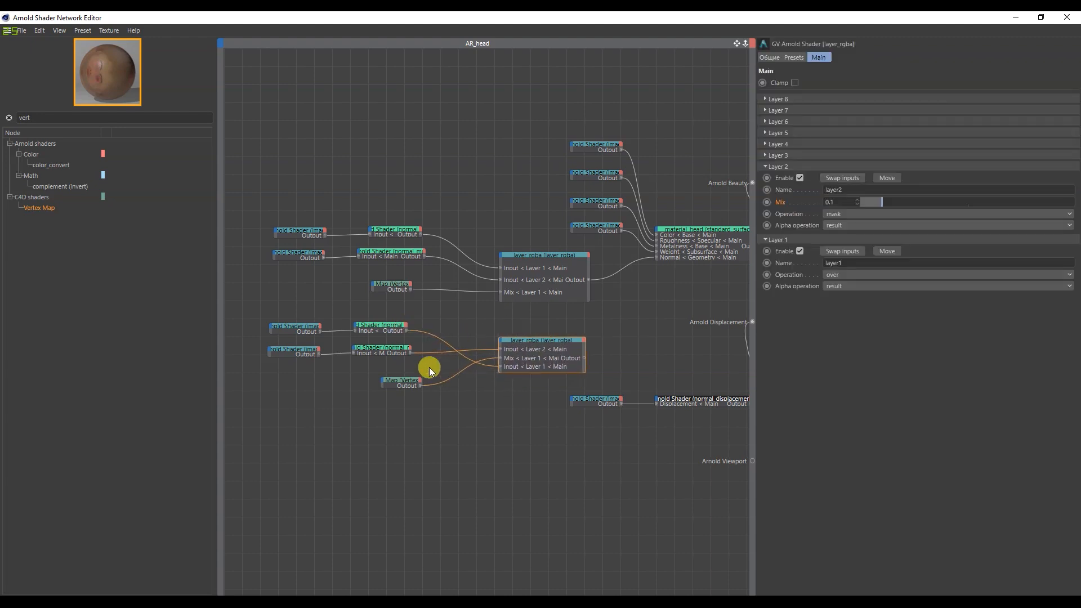
# Set the Brow_down strength to 0% in the model's Pose Morph tag and clear the shader and material windows from the scene
pyautogui.click(404, 381)
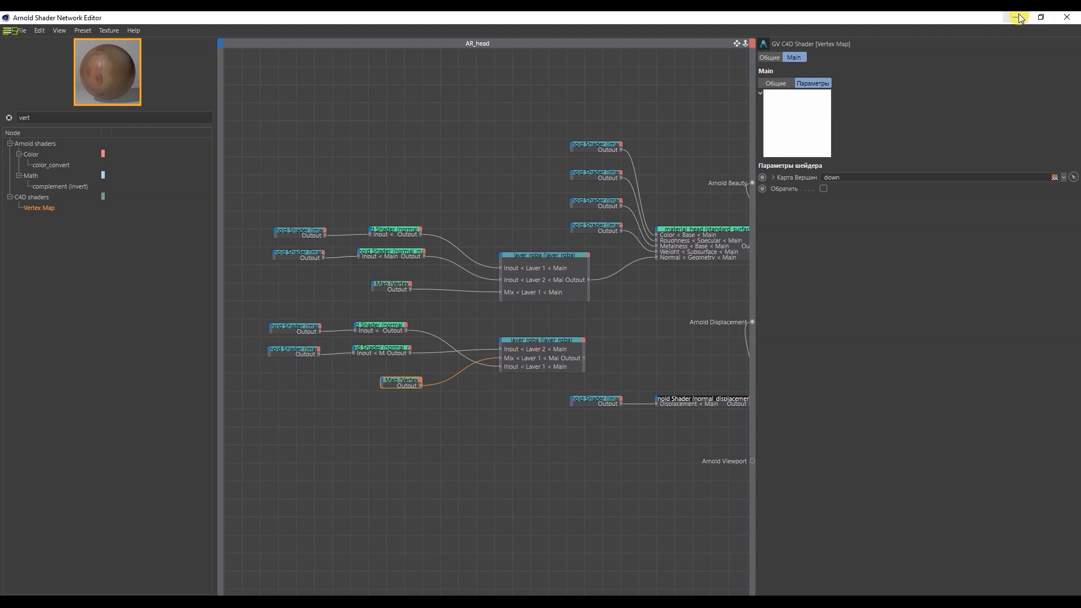
pyautogui.click(1019, 17)
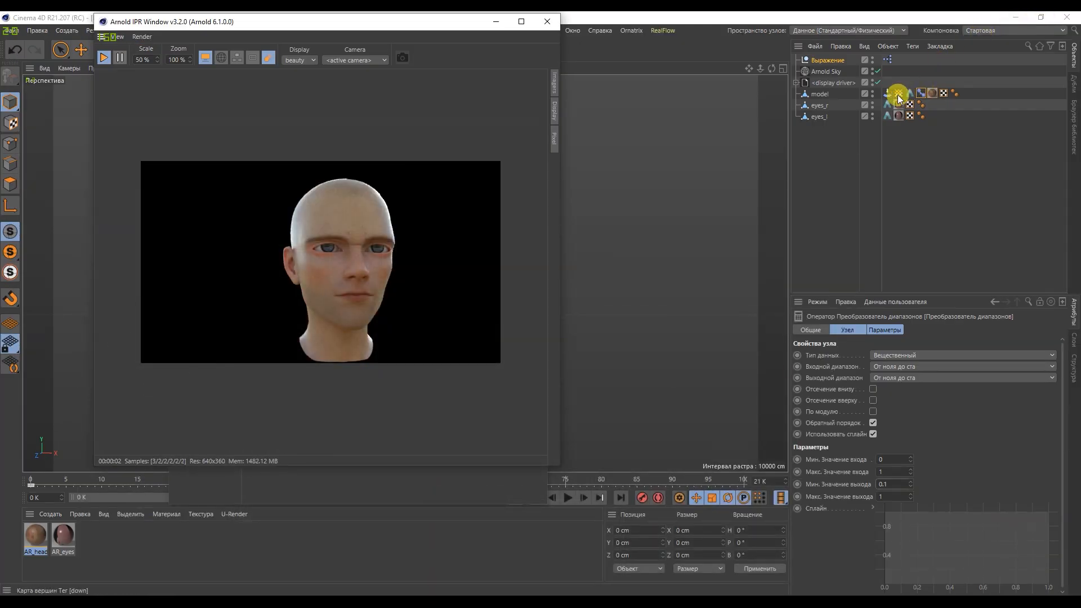
pyautogui.click(818, 95)
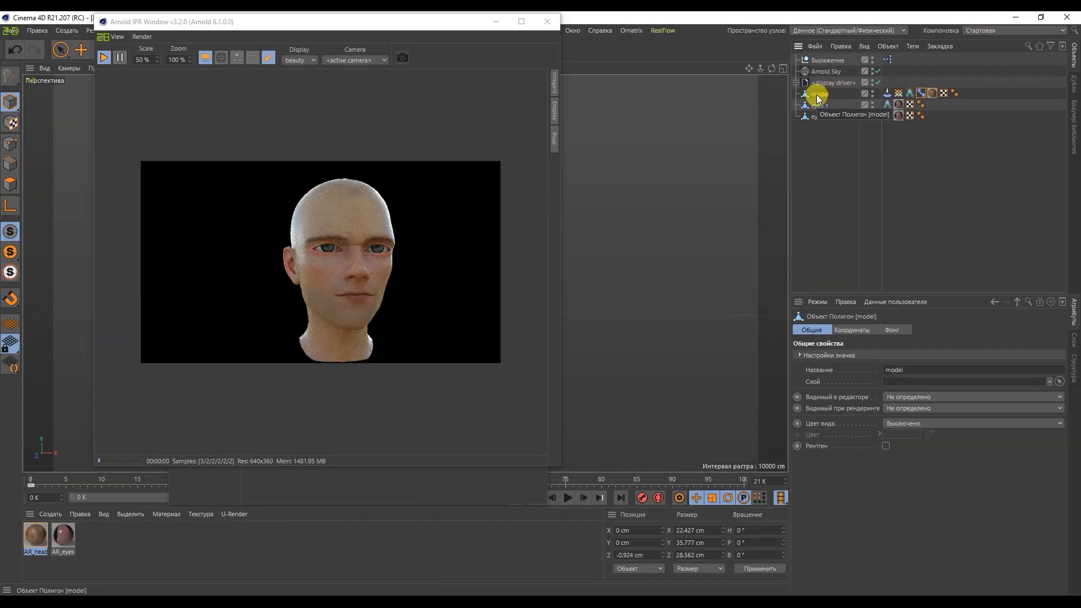
pyautogui.click(921, 93)
pyautogui.moveTo(968, 411); pyautogui.dragTo(772, 415)
pyautogui.click(449, 27)
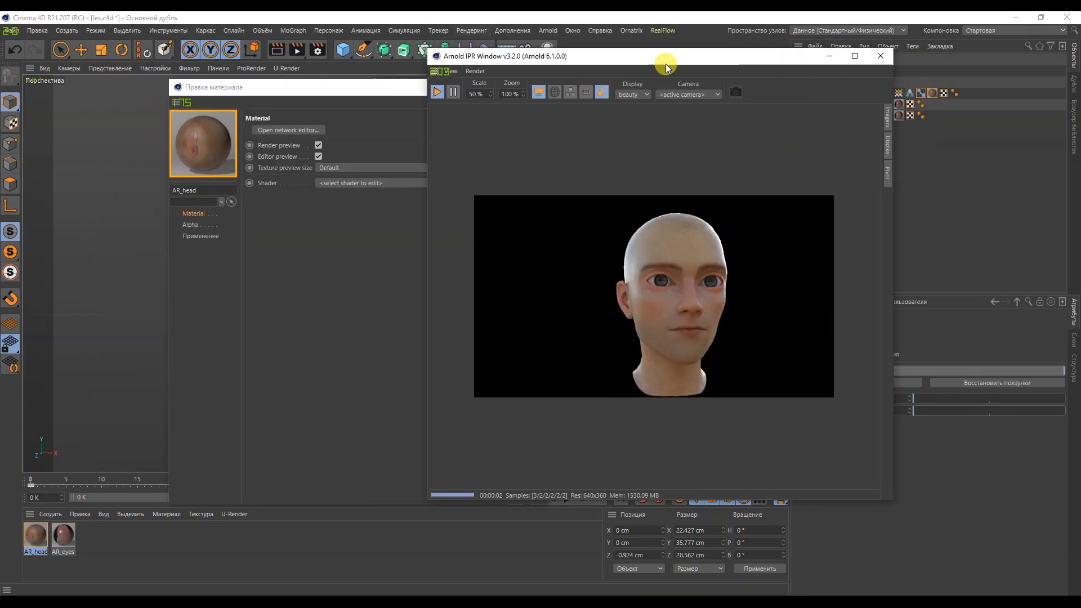
pyautogui.click(393, 94)
pyautogui.click(539, 90)
pyautogui.moveTo(523, 56); pyautogui.dragTo(197, 31)
# Keyframe the Brow_Up pose strength at 0% on frame 40, 100% on frame 60 and 0% on frame 80
pyautogui.click(316, 479)
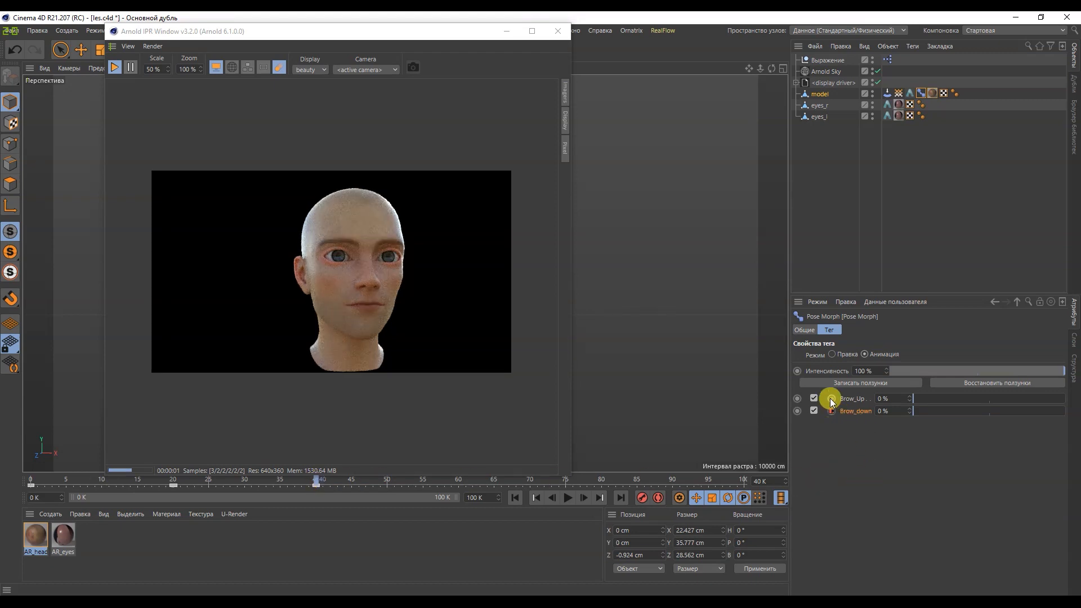
pyautogui.click(457, 479)
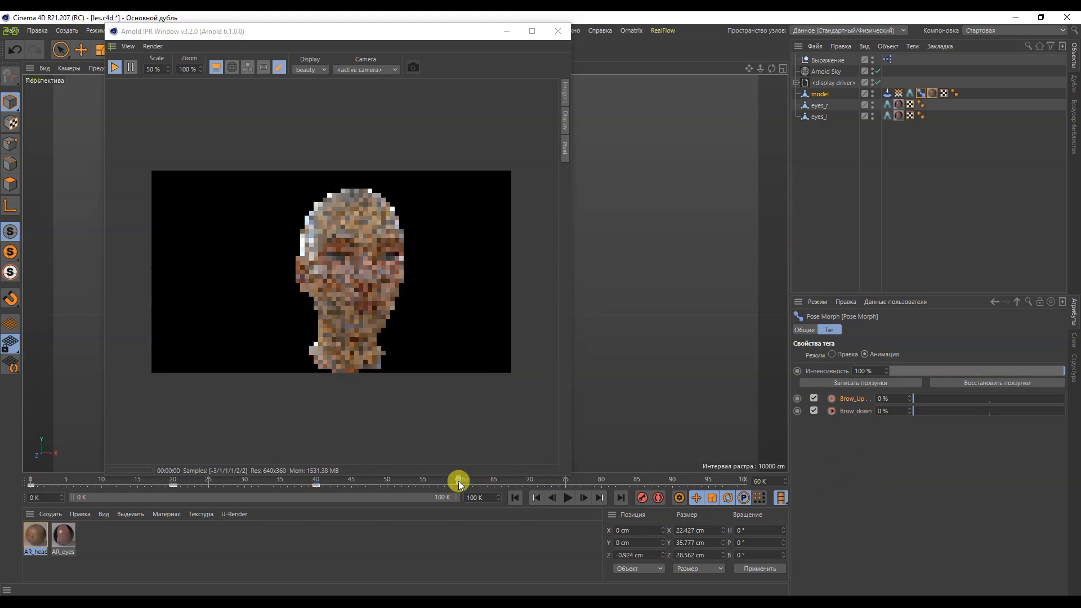
pyautogui.moveTo(951, 398); pyautogui.dragTo(1079, 398)
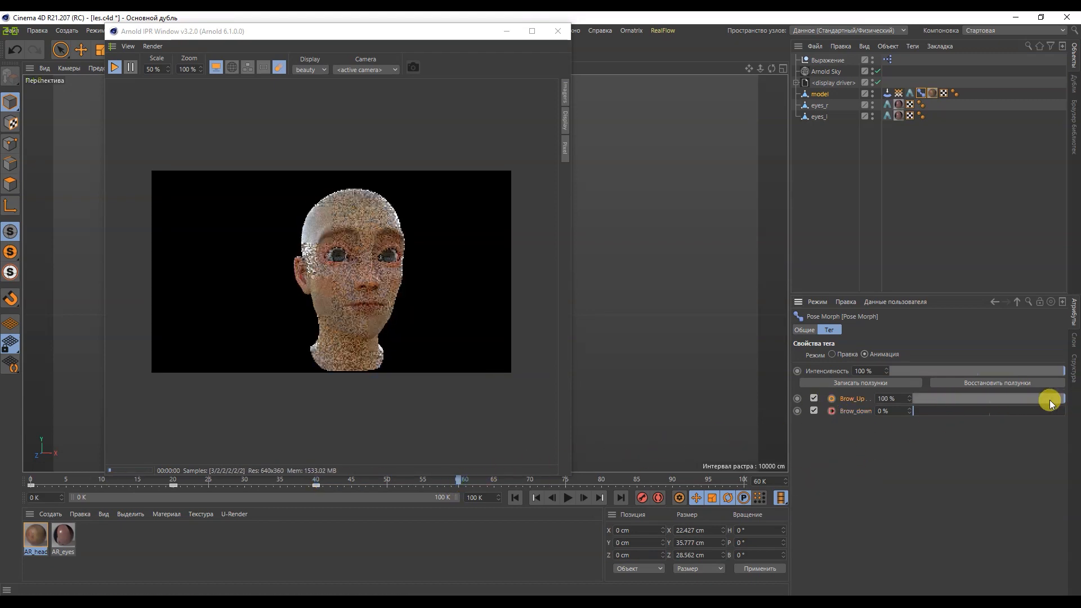
pyautogui.click(831, 398)
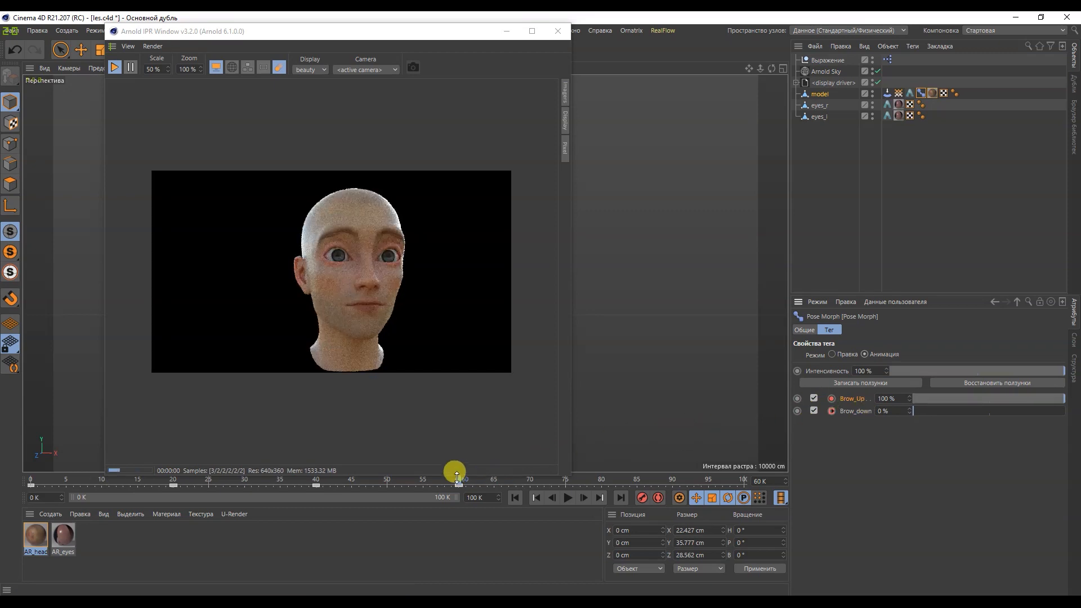
pyautogui.moveTo(459, 480); pyautogui.dragTo(601, 483)
pyautogui.moveTo(972, 399); pyautogui.dragTo(823, 398)
pyautogui.click(829, 398)
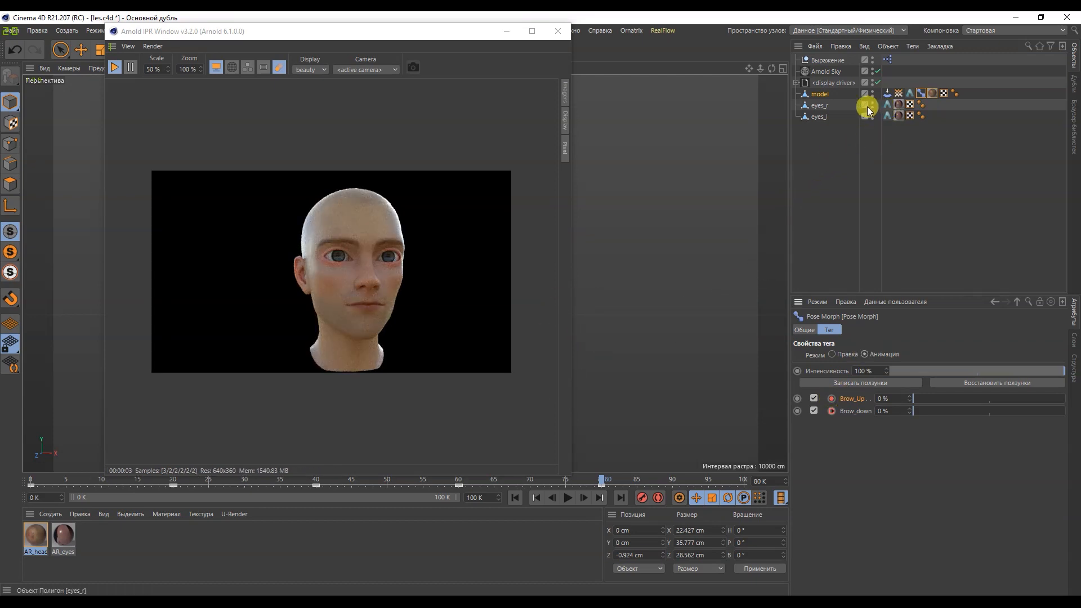
# Add a second Tension (Натяжение) tag to the model object
pyautogui.click(877, 176)
pyautogui.rightClick(821, 95)
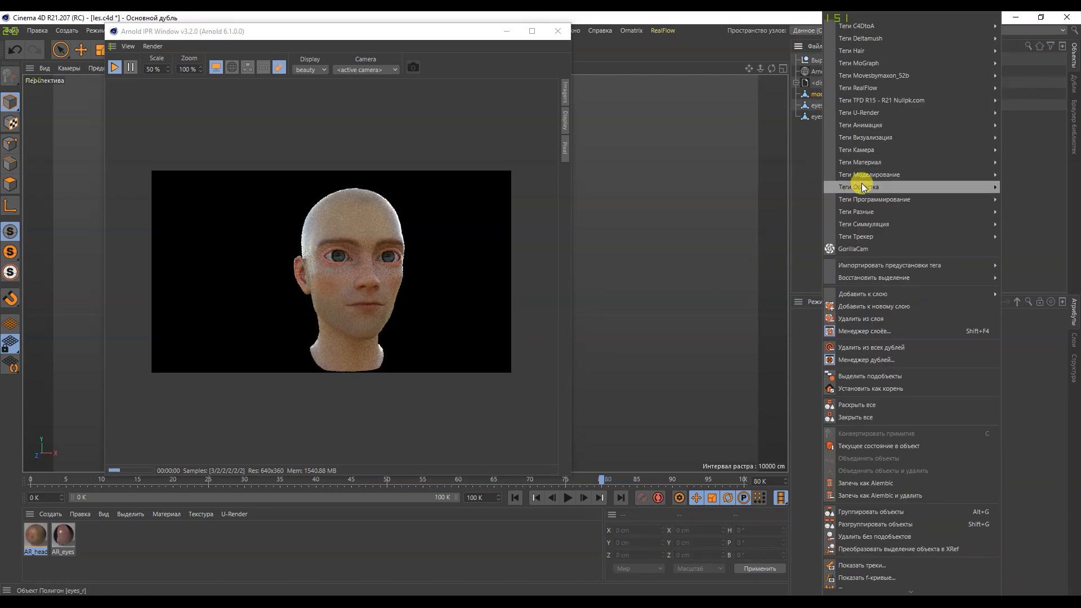
pyautogui.moveTo(863, 190)
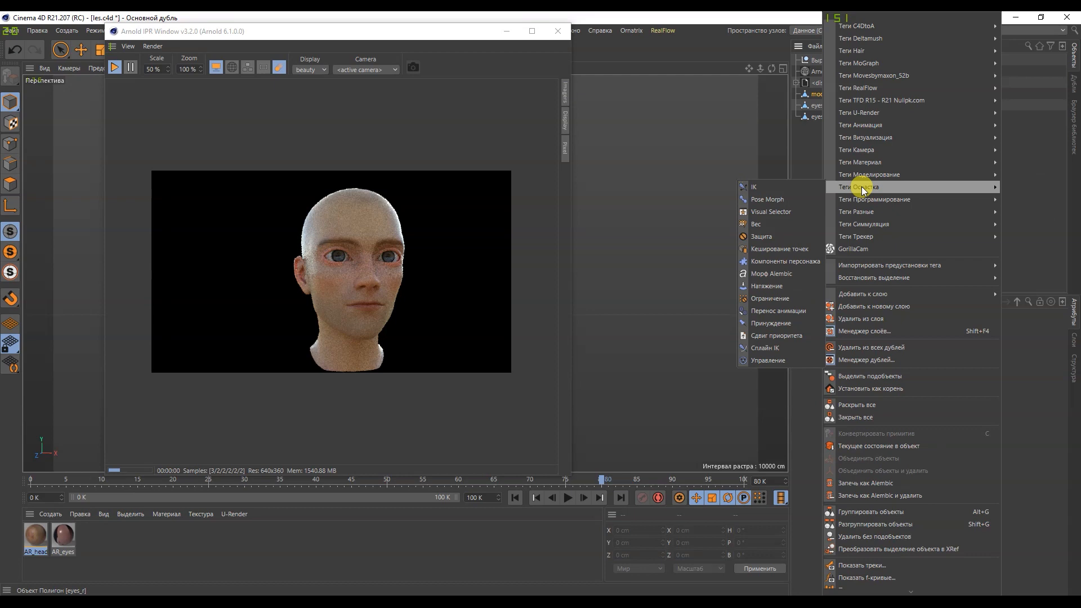
pyautogui.click(770, 286)
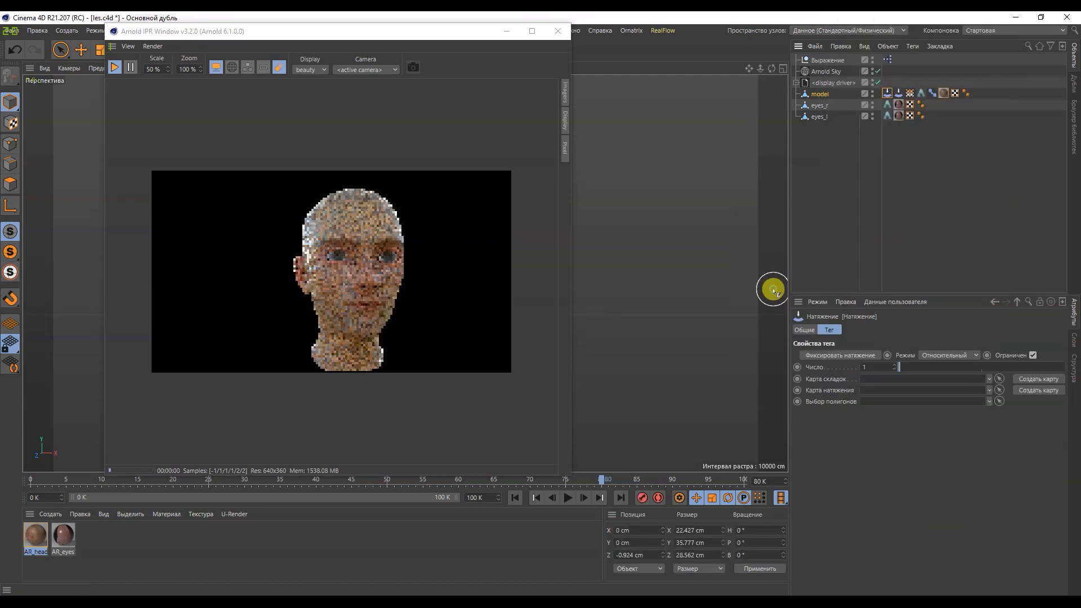
# Set the new Tension tag to Absolute (Абсолютный) mode, turn off its limit option and fix the tension in the neutral pose
pyautogui.click(932, 94)
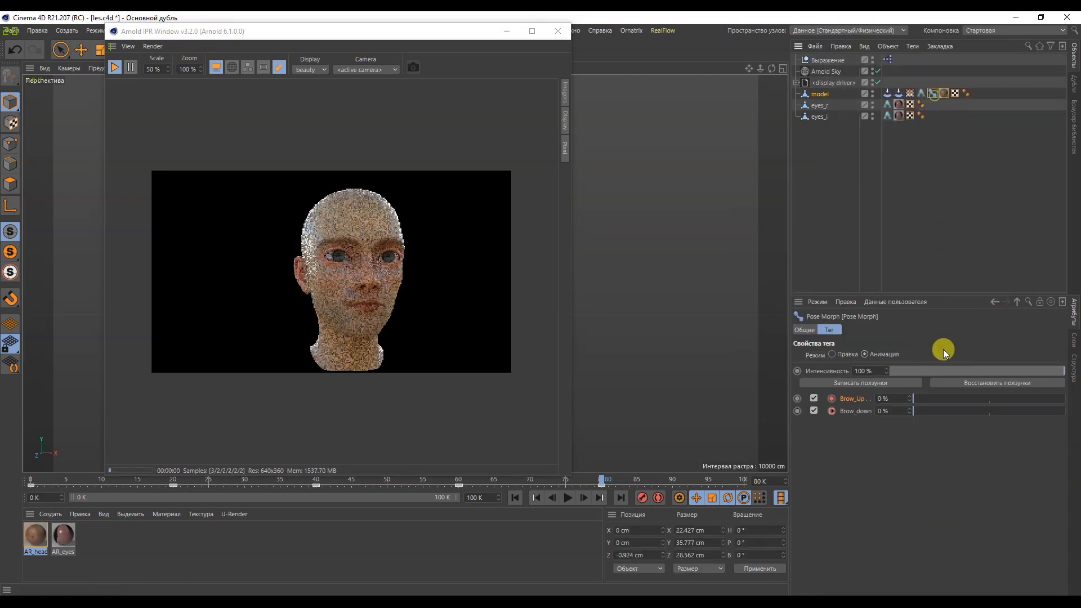
pyautogui.click(887, 94)
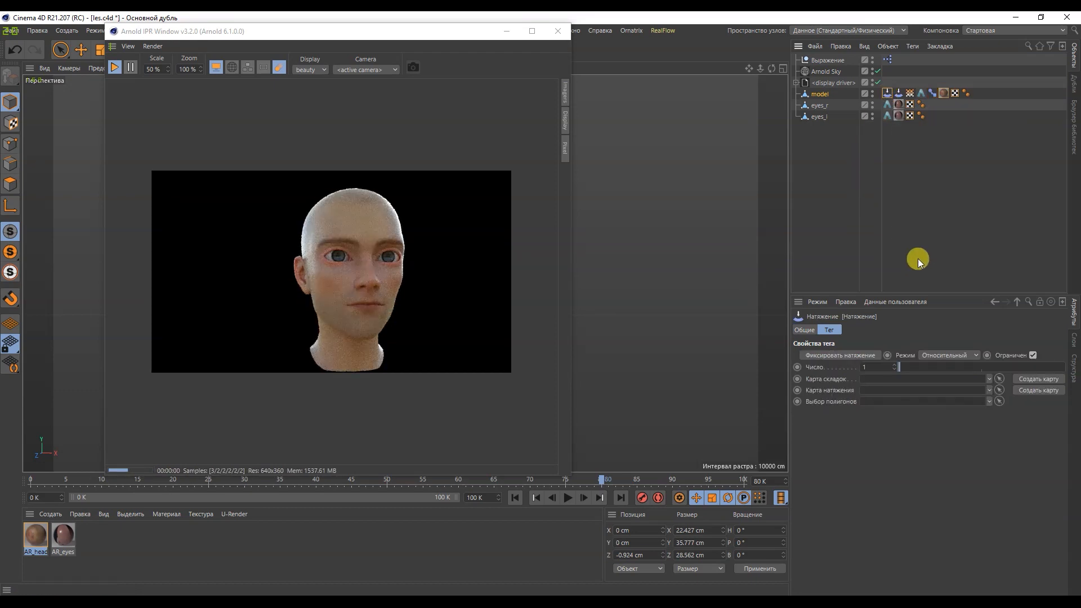
pyautogui.click(945, 355)
pyautogui.click(944, 373)
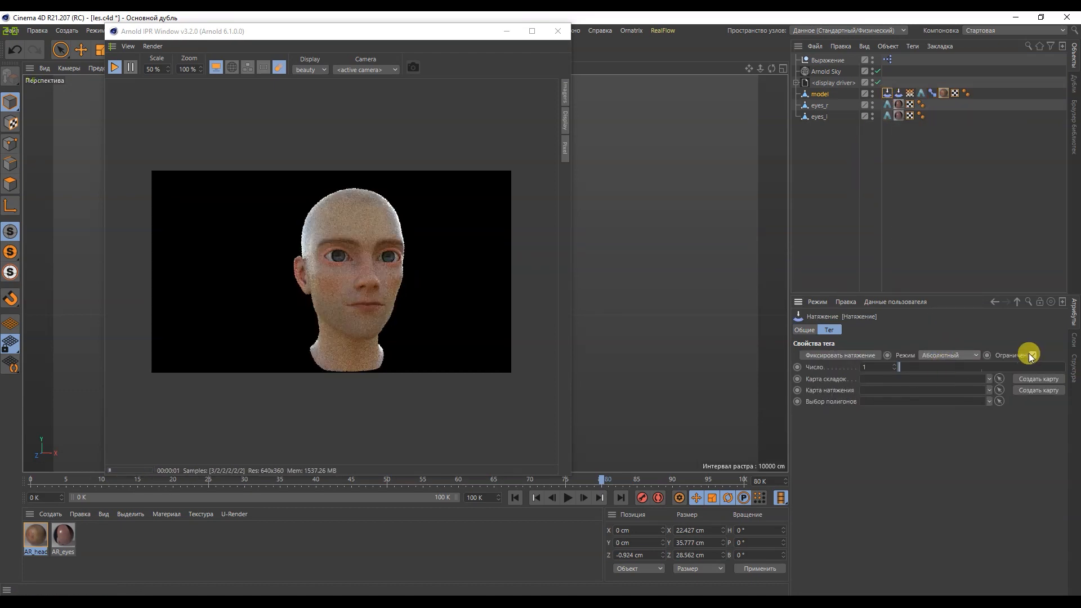
pyautogui.click(853, 355)
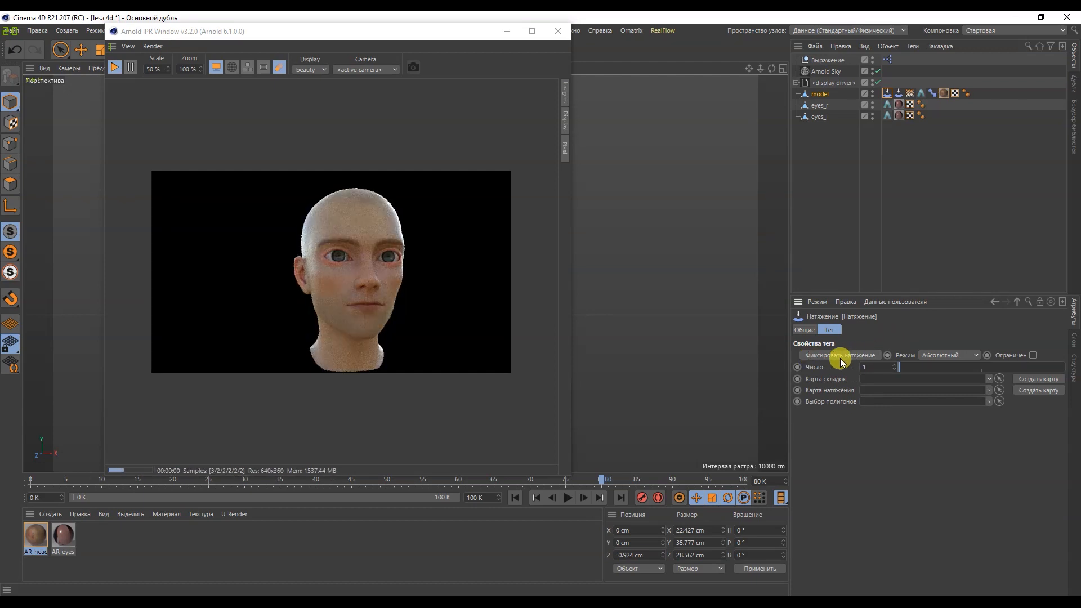
# On frame 60, create a fold map (Карта складок) from the new Tension tag and rename that vertex map up
pyautogui.click(459, 482)
pyautogui.click(932, 94)
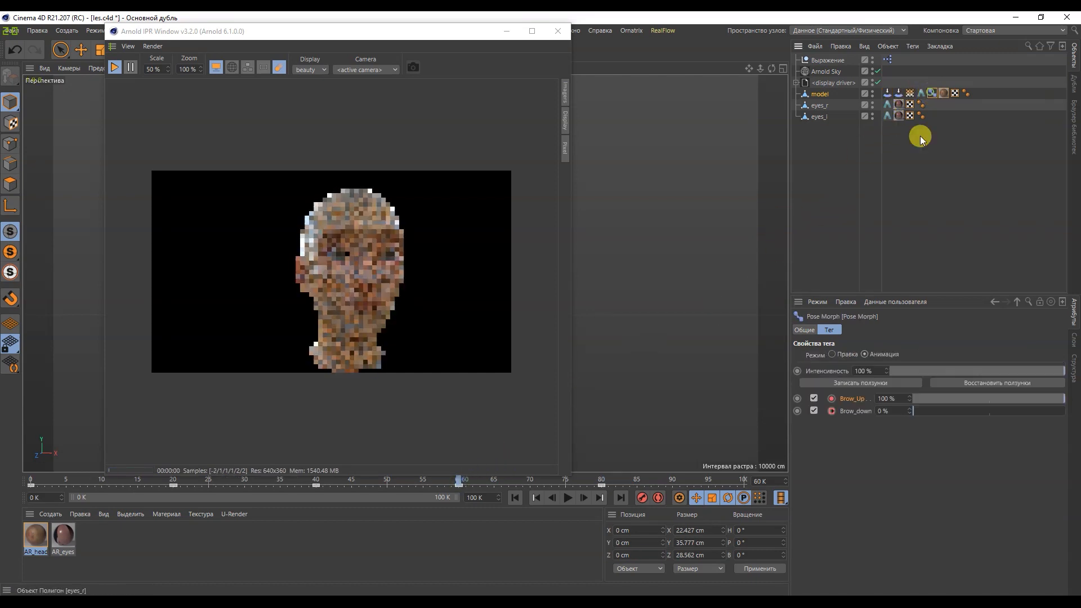
pyautogui.click(885, 99)
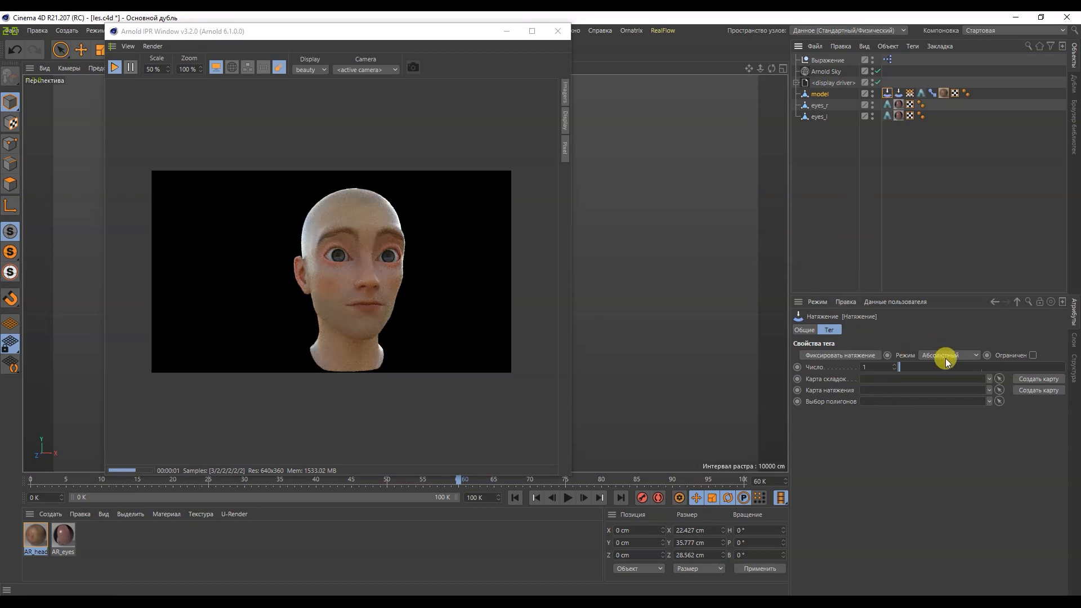
pyautogui.click(1039, 381)
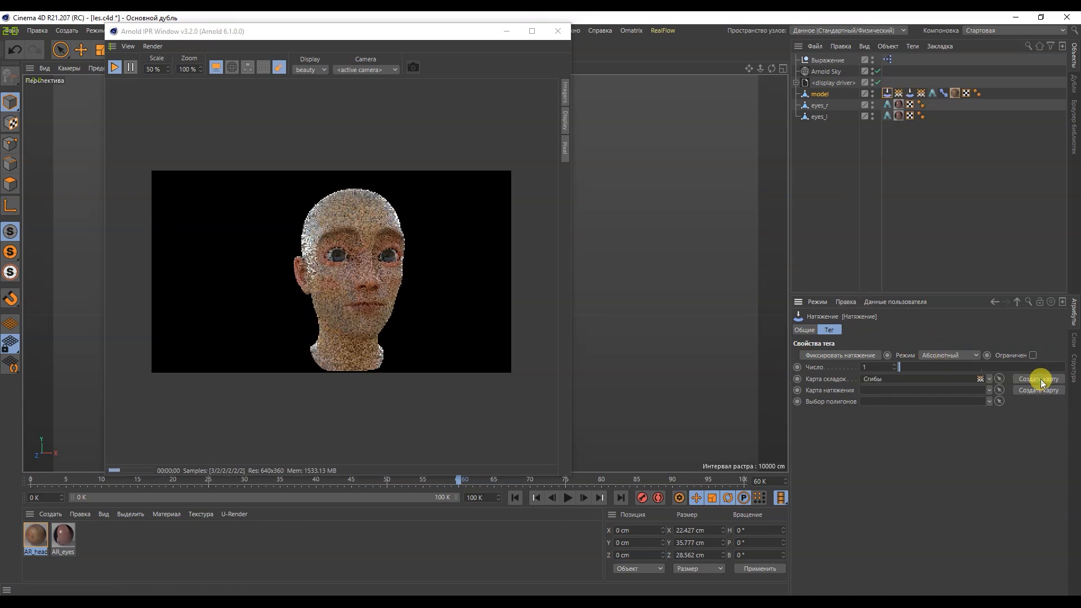
pyautogui.click(918, 95)
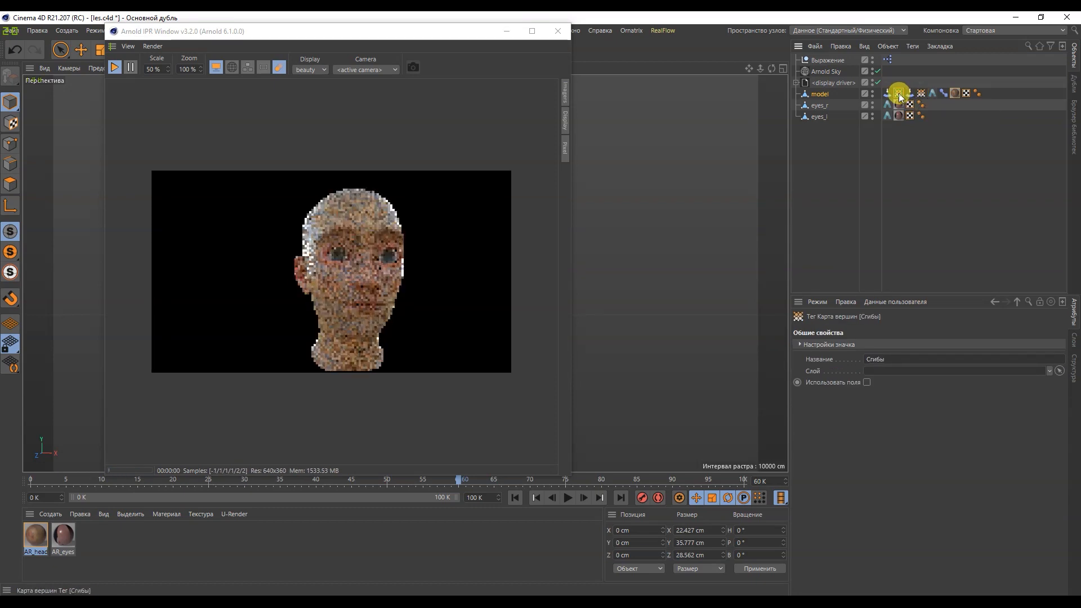
pyautogui.doubleClick(897, 358)
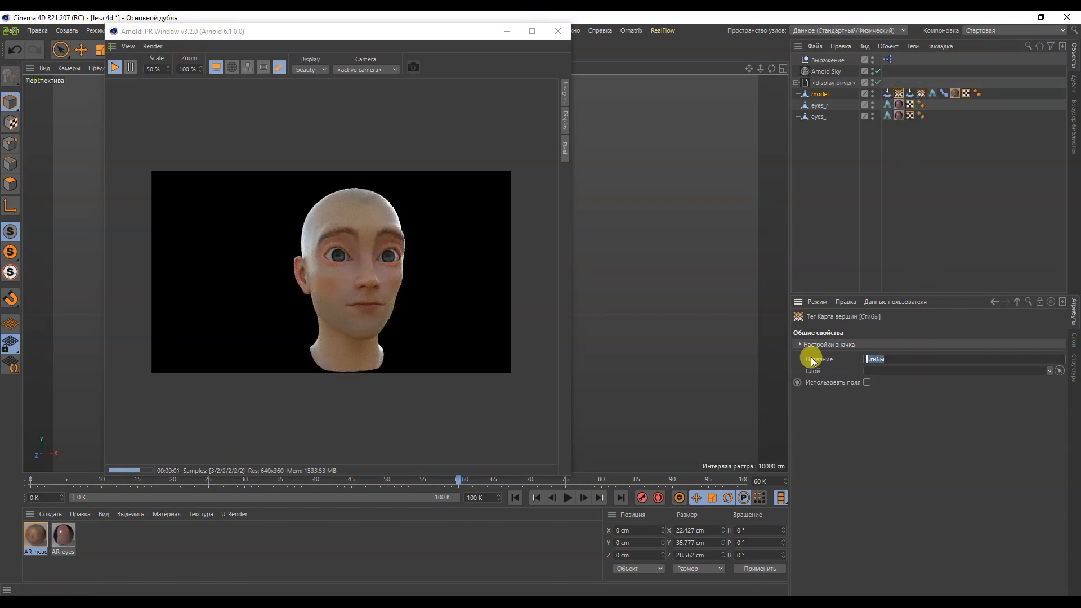
pyautogui.write('up')
pyautogui.press('Return')
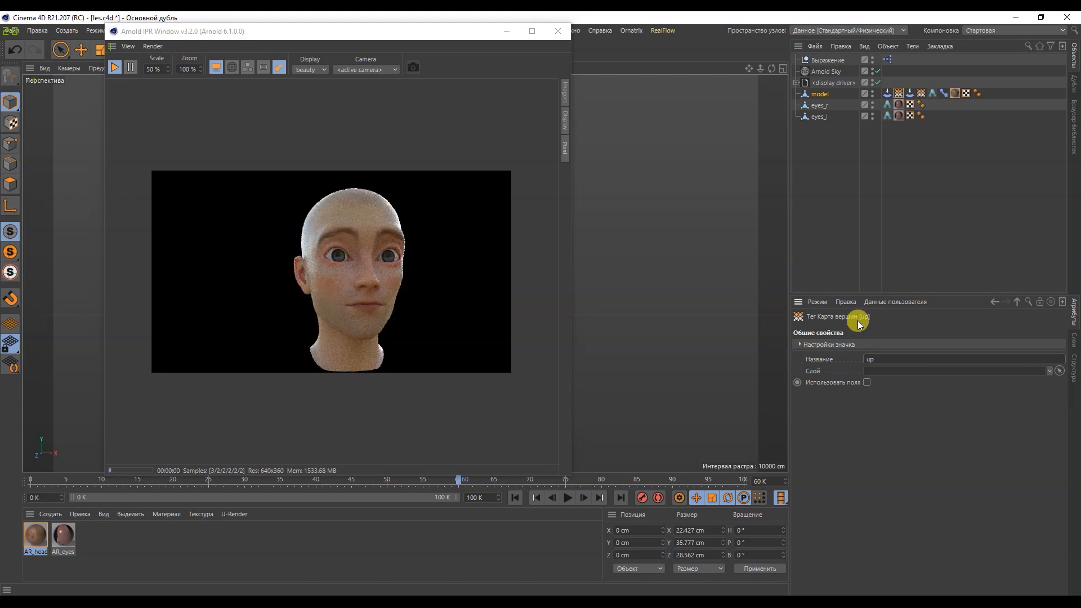
# Close the render preview to check the vertex map on the head and set the new Tension tag's strength (Число) to 0.2
pyautogui.click(558, 30)
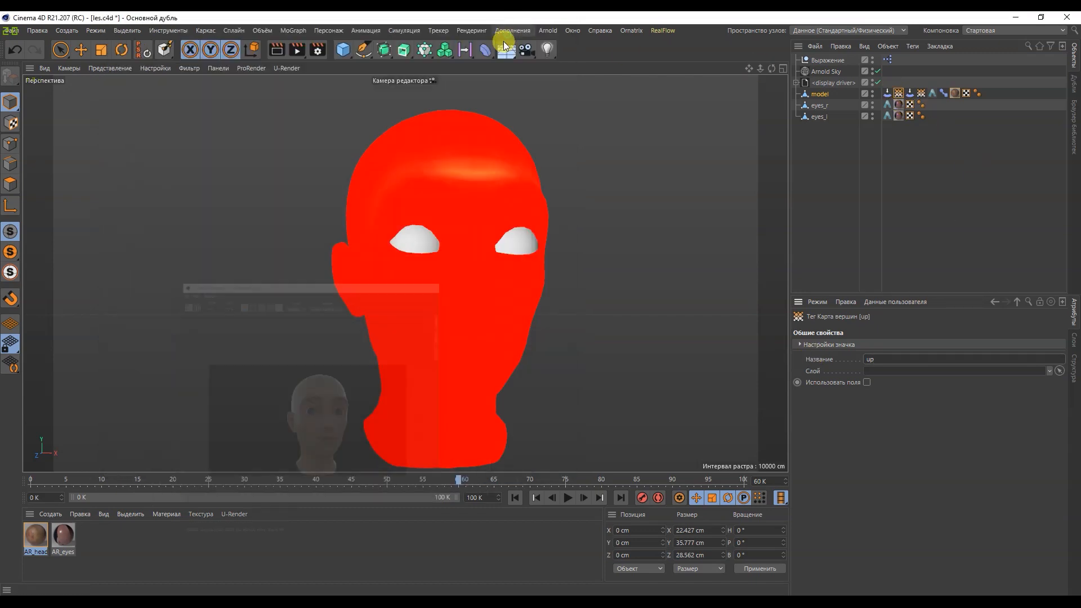
pyautogui.click(886, 93)
pyautogui.doubleClick(868, 366)
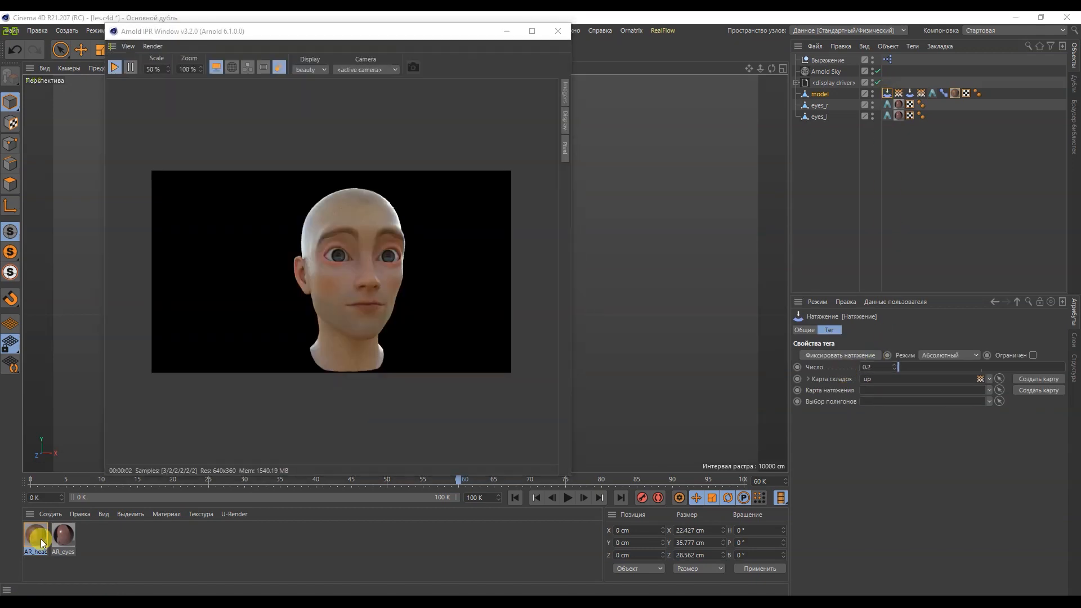
# Reopen the AR_head shader network in a smaller window and assign the up vertex map to the duplicated Vertex Map node
pyautogui.doubleClick(37, 536)
pyautogui.click(271, 132)
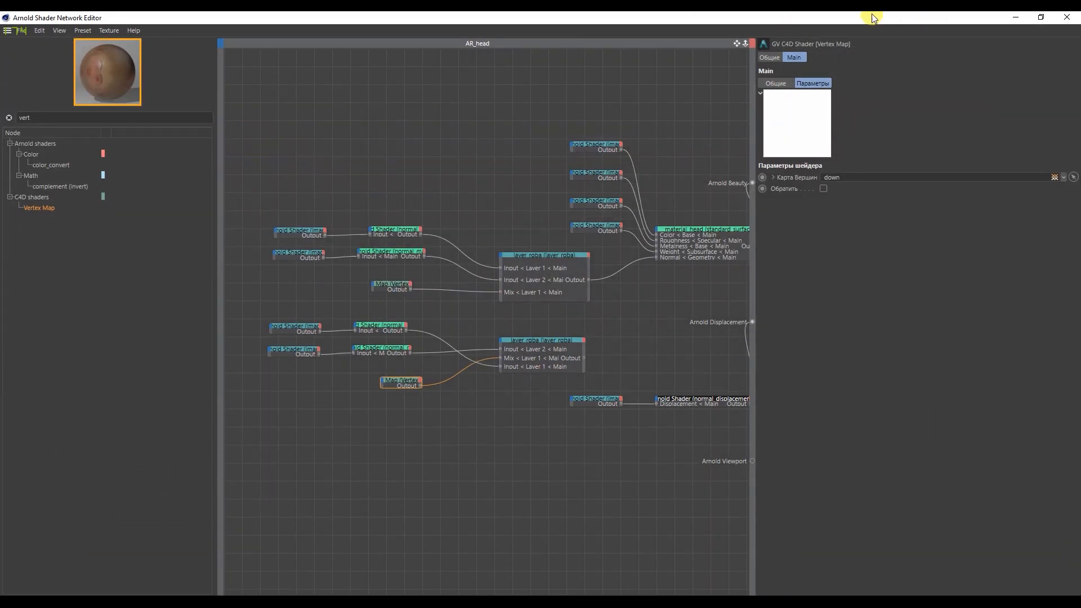
pyautogui.doubleClick(872, 18)
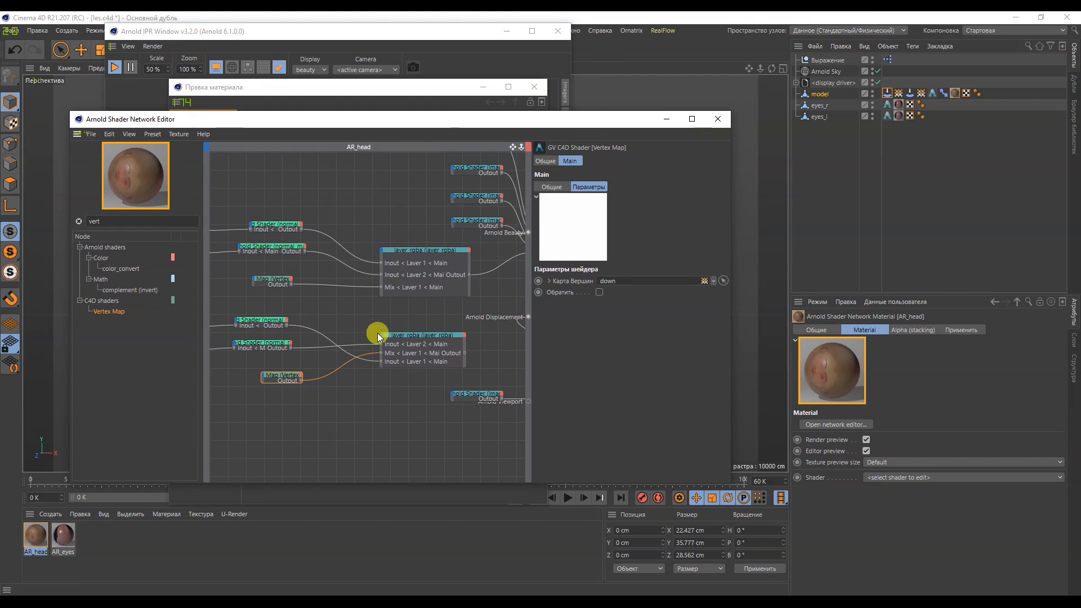
pyautogui.click(289, 374)
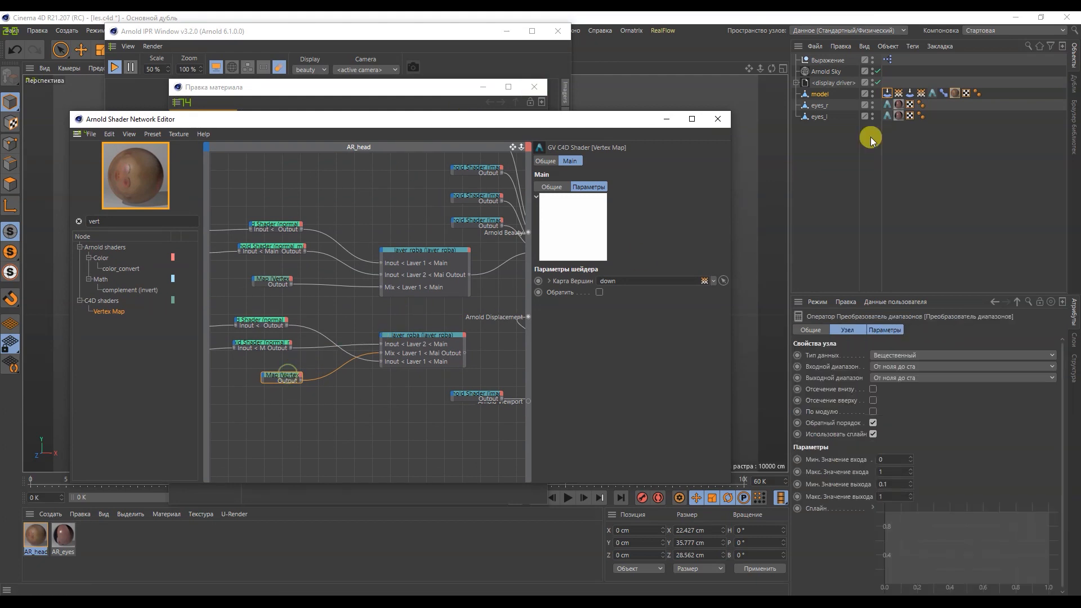
pyautogui.moveTo(901, 94); pyautogui.dragTo(621, 285)
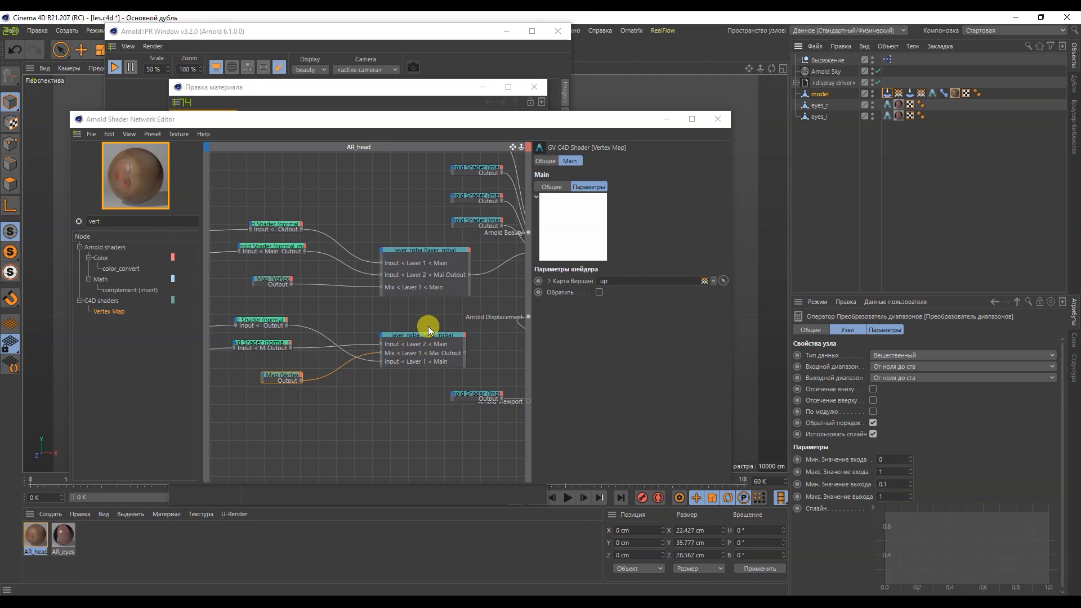
# Add a mix_rgba node between the two layer_rgba nodes and the standard surface shader
pyautogui.moveTo(512, 147); pyautogui.dragTo(417, 132)
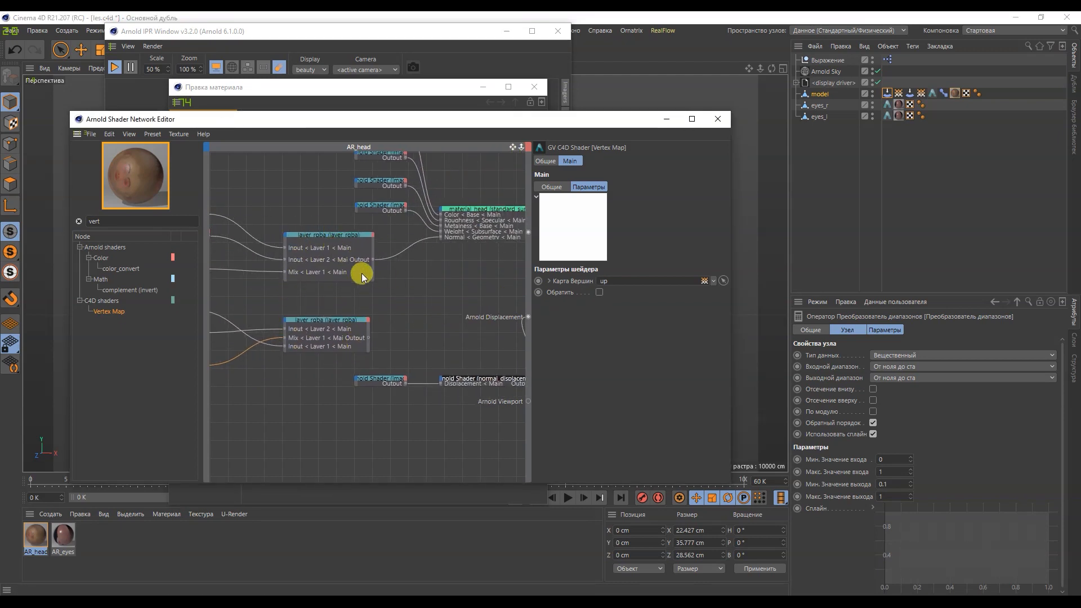
pyautogui.write('mix')
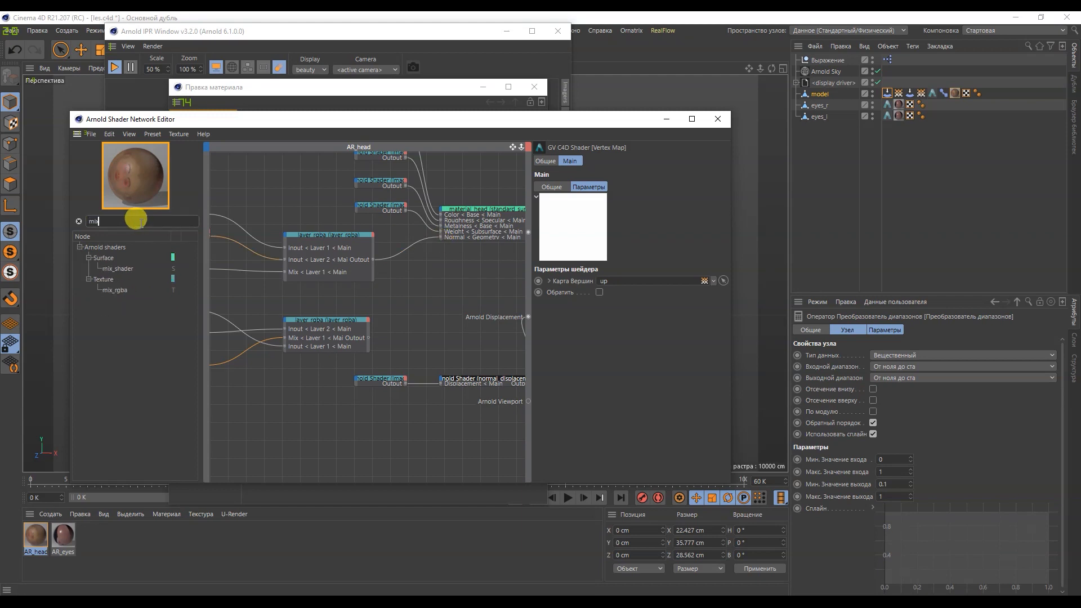
pyautogui.moveTo(113, 290); pyautogui.dragTo(441, 309)
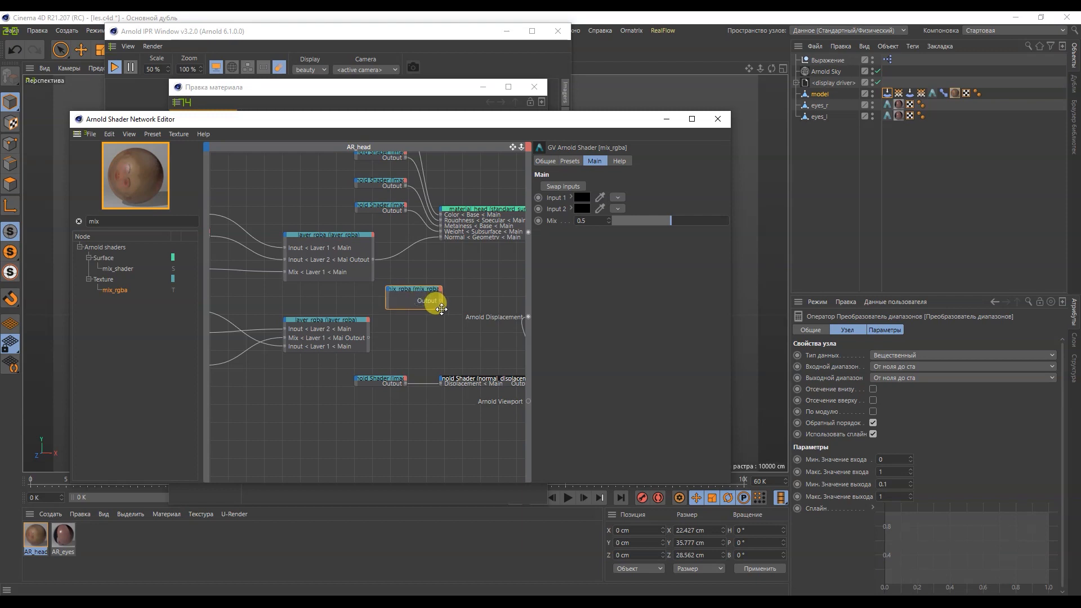
# Connect the duplicated layer_rgba to mix_rgba Input 1, the original to Input 2, and the mix output to the surface's Normal input
pyautogui.moveTo(368, 339); pyautogui.dragTo(424, 296)
pyautogui.click(373, 263)
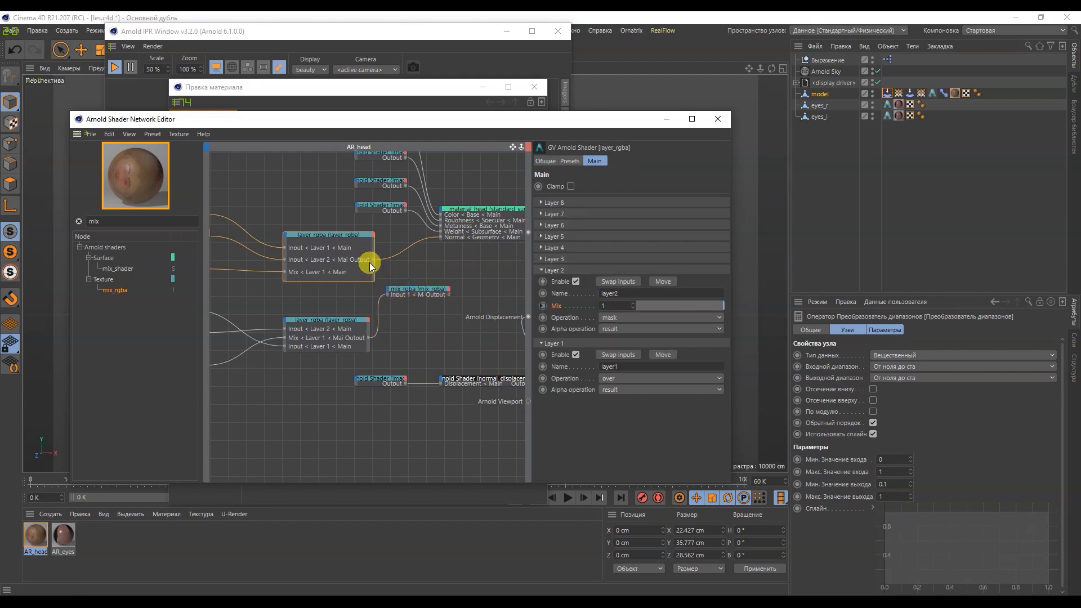
pyautogui.moveTo(387, 286); pyautogui.dragTo(432, 304)
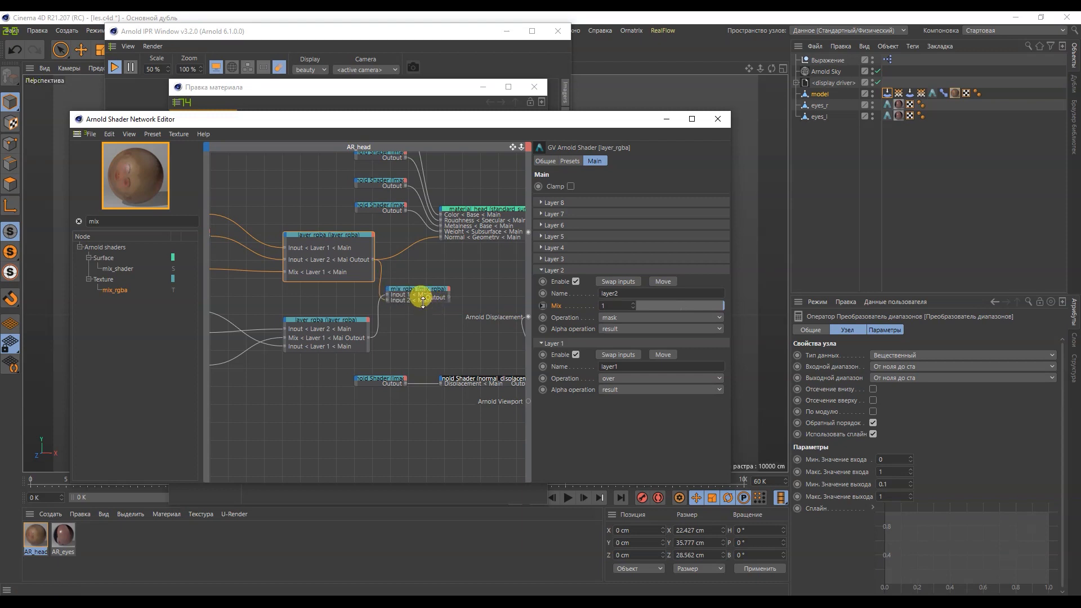
pyautogui.moveTo(440, 237); pyautogui.dragTo(440, 237)
# Move the shader network window clear of the object attributes and show the lower layer_rgba node's settings
pyautogui.click(421, 294)
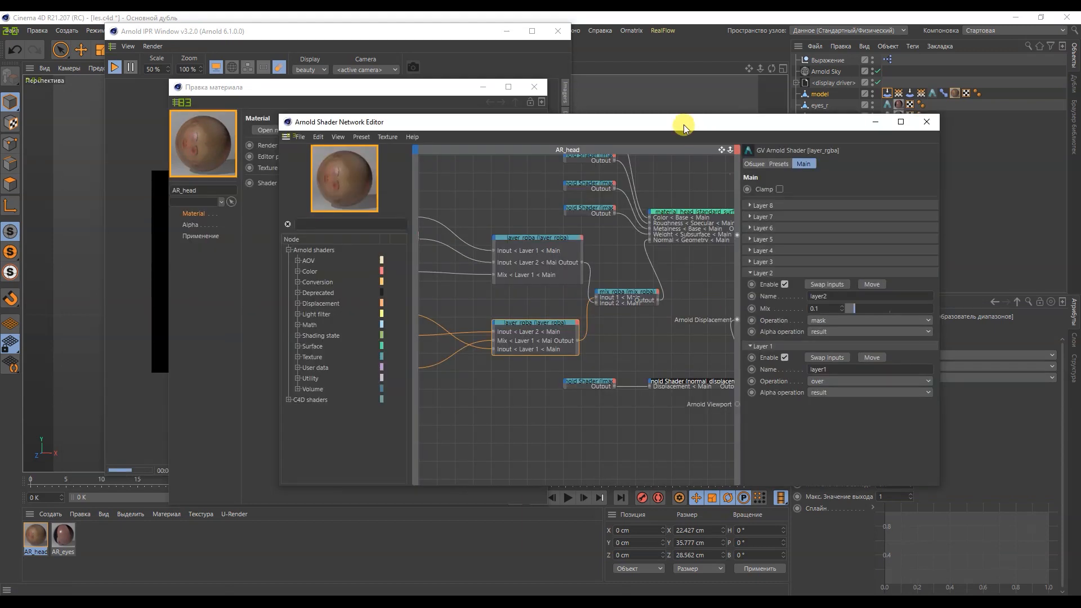
pyautogui.moveTo(683, 124); pyautogui.dragTo(472, 91)
pyautogui.click(365, 249)
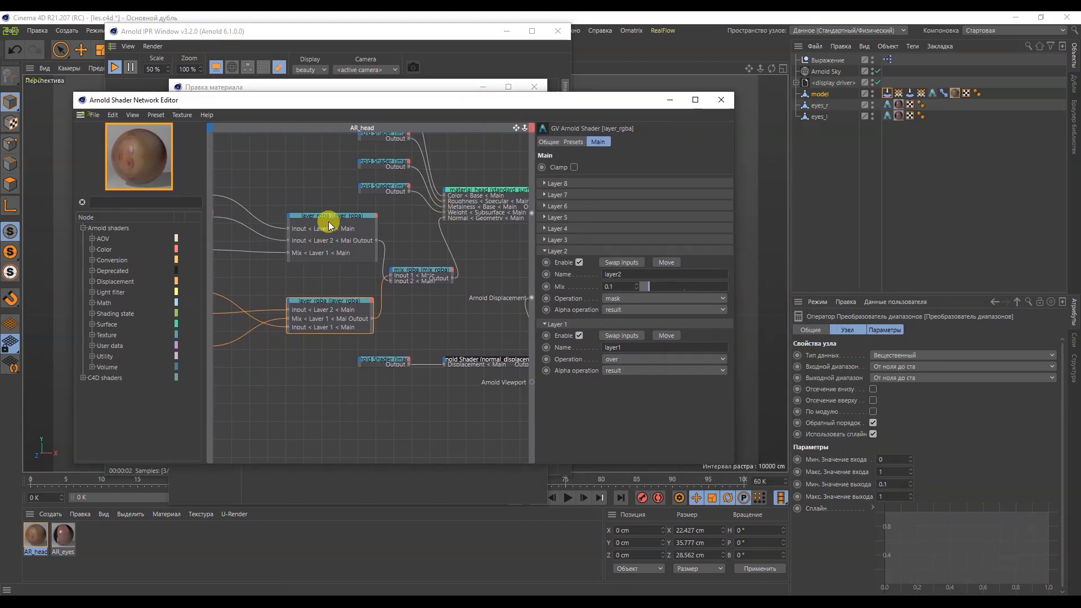
pyautogui.click(346, 304)
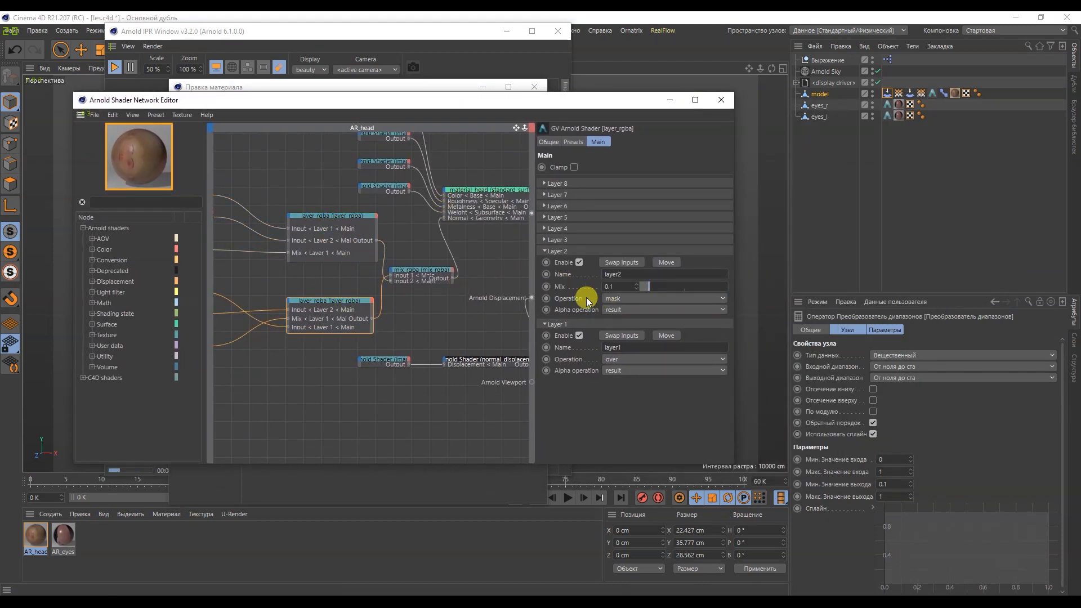
# Drive the lower layer_rgba node's Layer 2 Mix absolutely with the Pose Morph tag's Brow_Up strength
pyautogui.click(942, 94)
pyautogui.rightClick(847, 401)
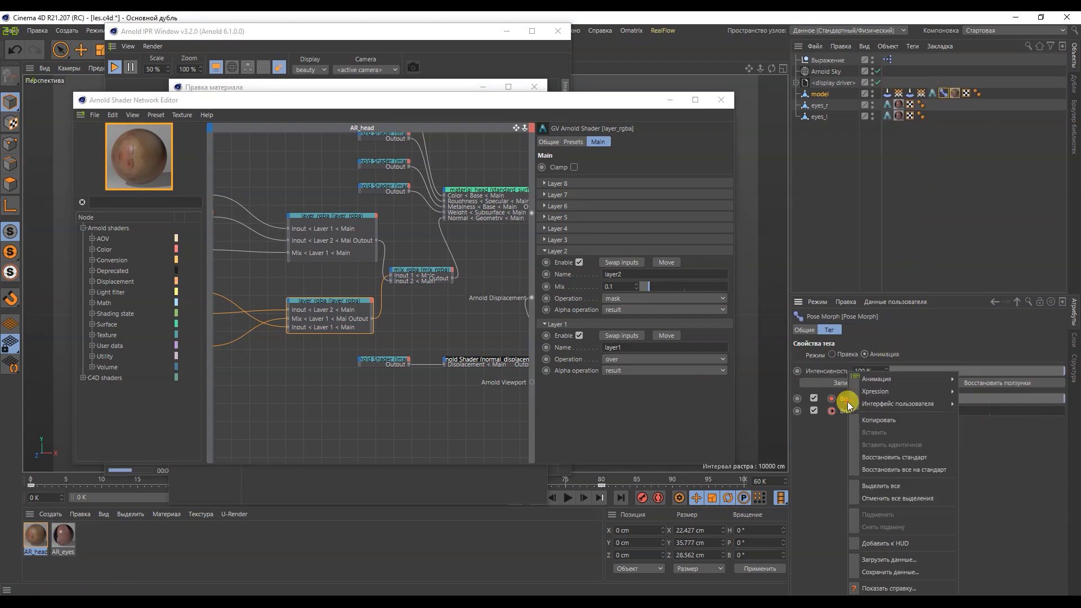
pyautogui.moveTo(878, 391)
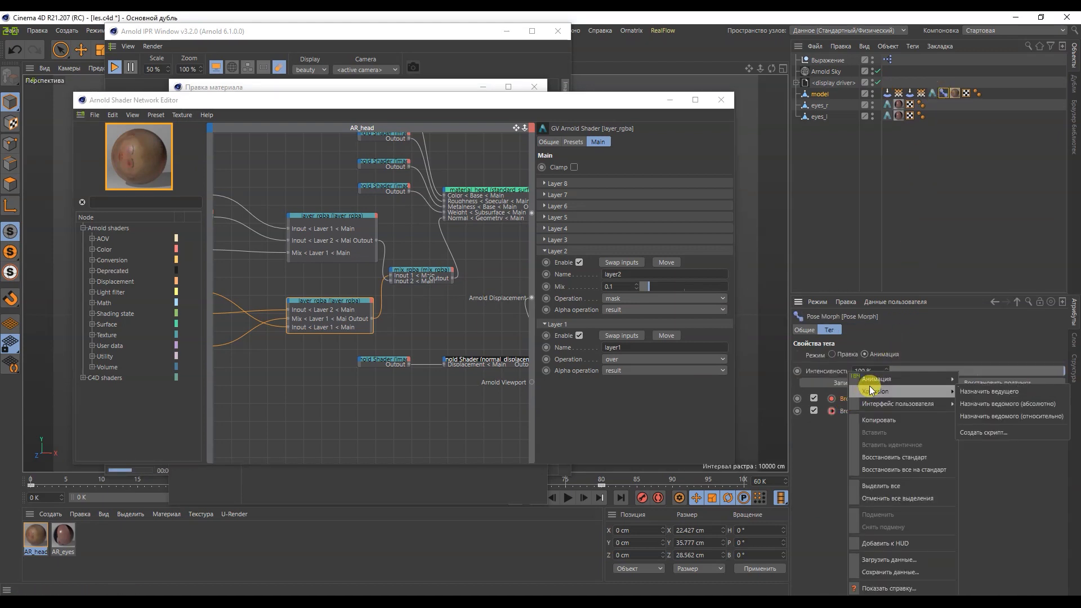
pyautogui.click(977, 391)
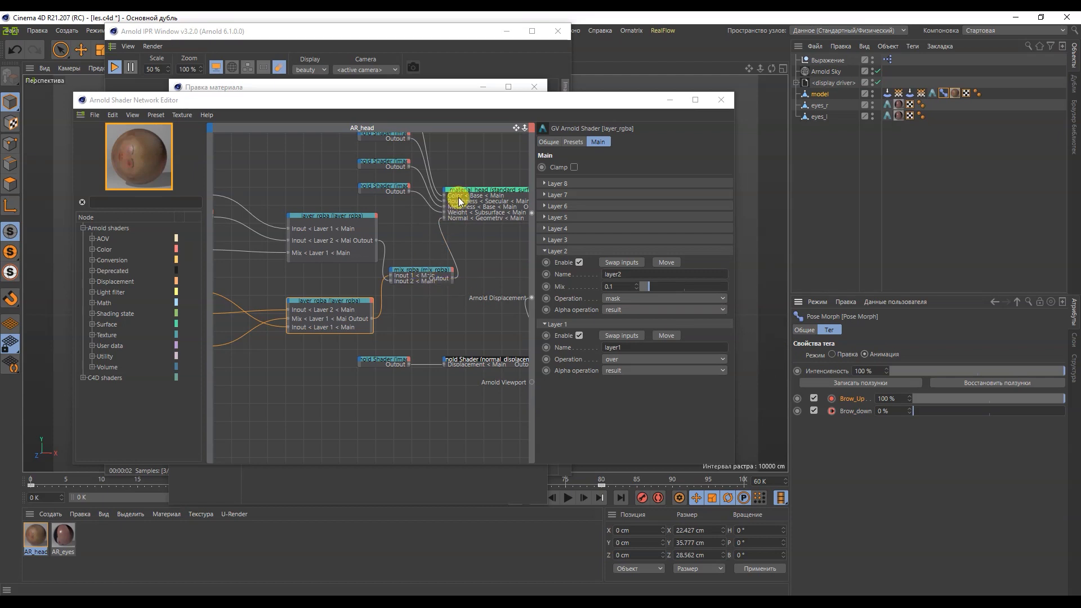
pyautogui.rightClick(559, 287)
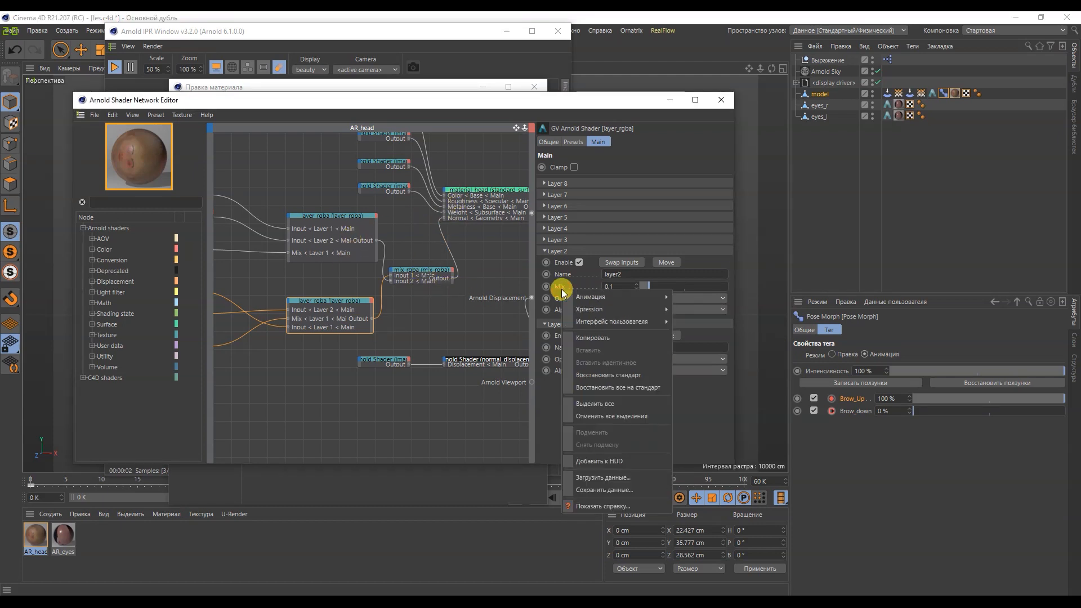
pyautogui.moveTo(590, 311)
pyautogui.click(704, 320)
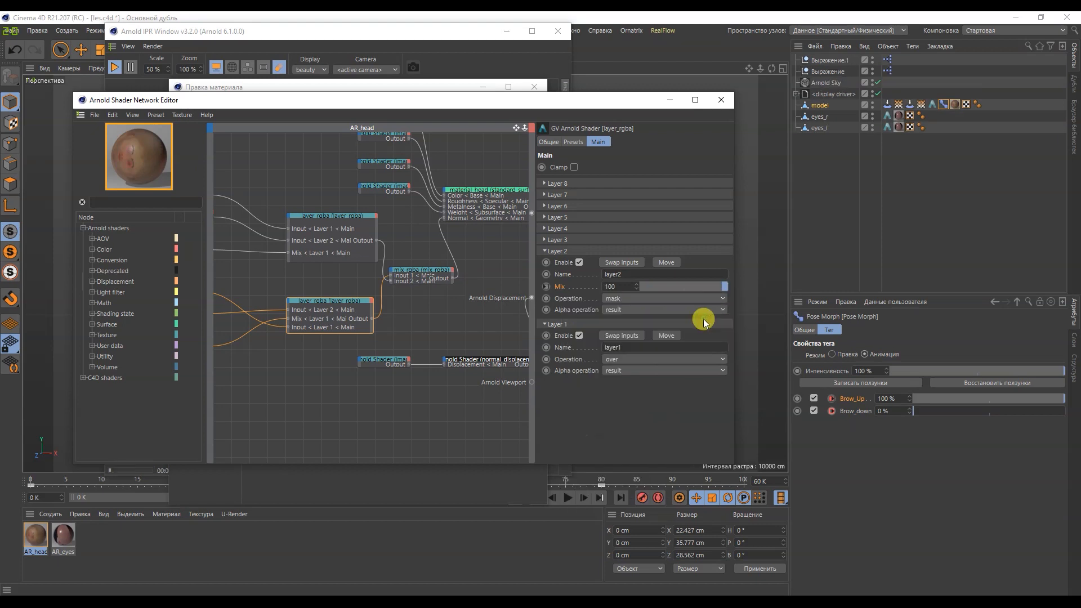
# Cut all nodes out of the new Выражение.1 XPresso expression and close its editor
pyautogui.click(876, 264)
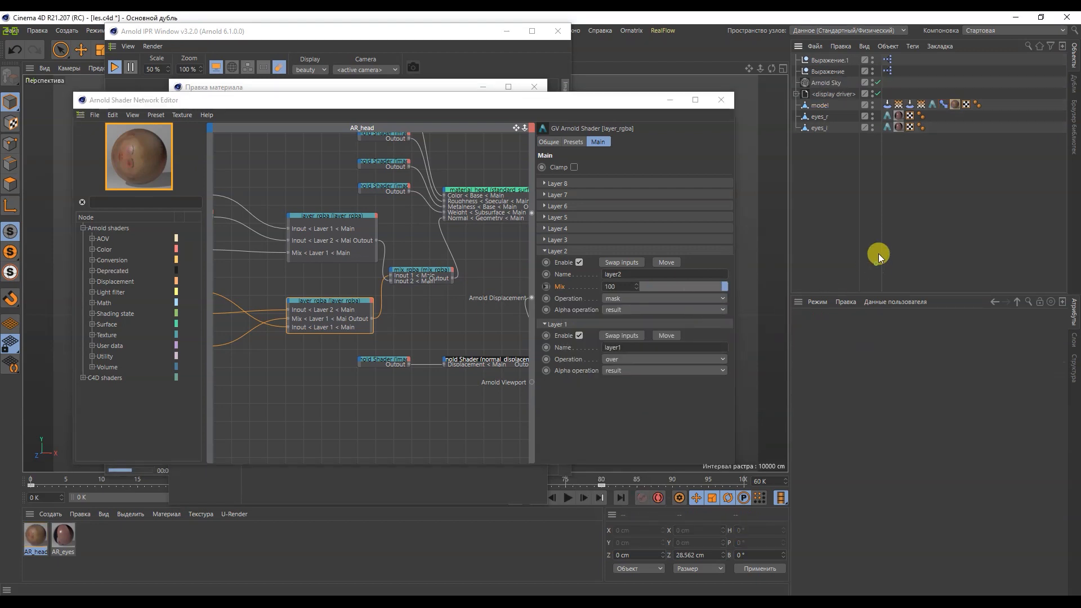
pyautogui.doubleClick(887, 61)
pyautogui.moveTo(899, 97); pyautogui.dragTo(994, 123)
pyautogui.moveTo(1032, 188); pyautogui.dragTo(800, 95)
pyautogui.hotkey('ctrl', 'x')
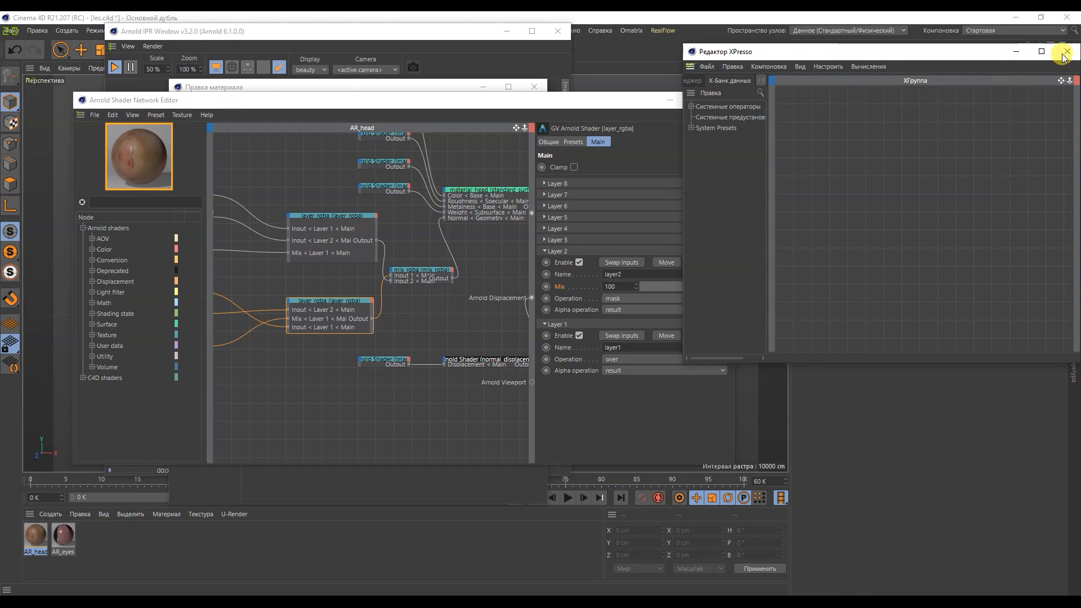
pyautogui.click(1066, 51)
# Paste the Brow_Up nodes below the existing chain in the original Выражение XPresso, and delete the emptied Выражение.1 null
pyautogui.doubleClick(885, 73)
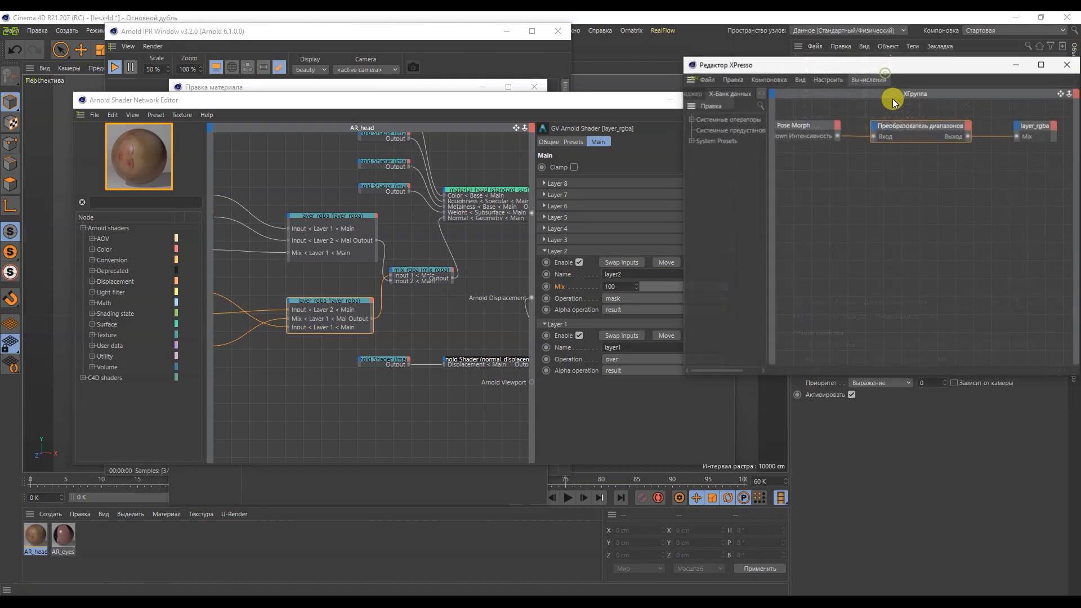
pyautogui.click(890, 197)
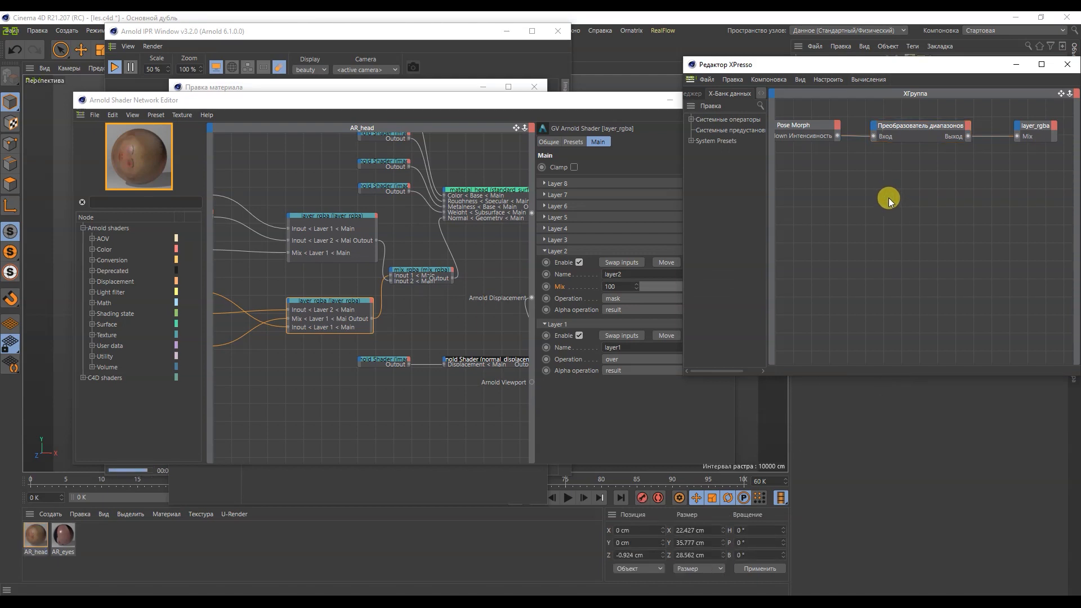
pyautogui.hotkey('ctrl', 'v')
pyautogui.moveTo(879, 145); pyautogui.dragTo(895, 180)
pyautogui.click(844, 140)
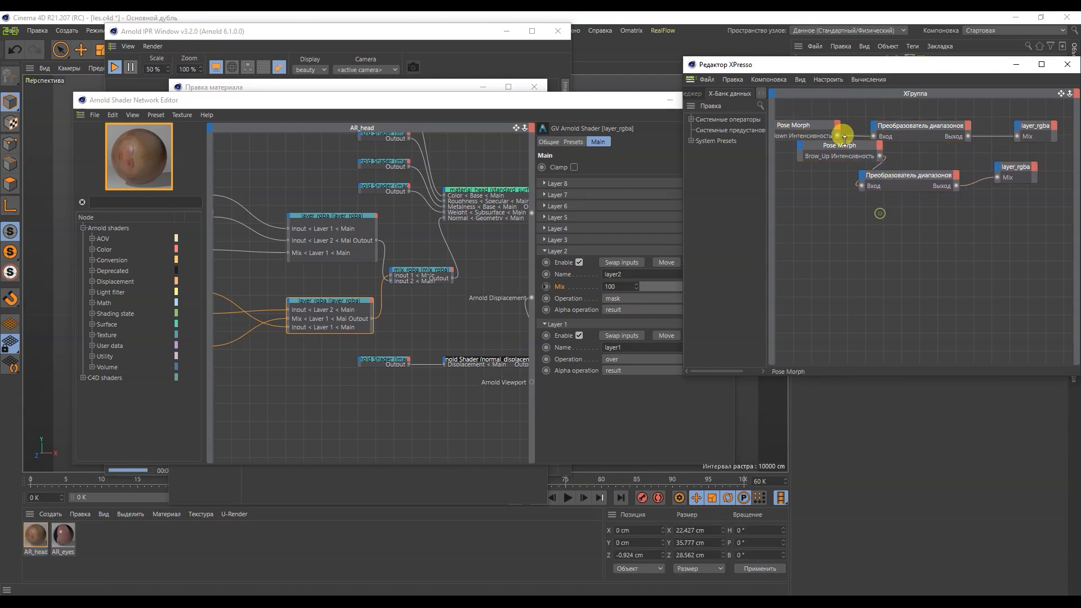
pyautogui.moveTo(839, 140); pyautogui.dragTo(779, 169)
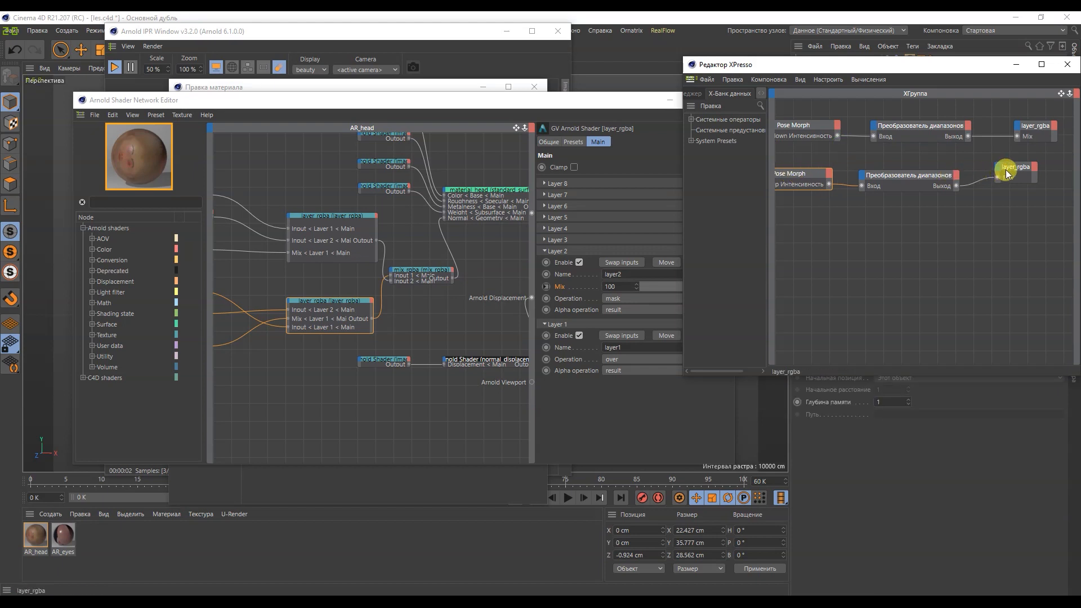
pyautogui.click(1067, 64)
pyautogui.click(830, 61)
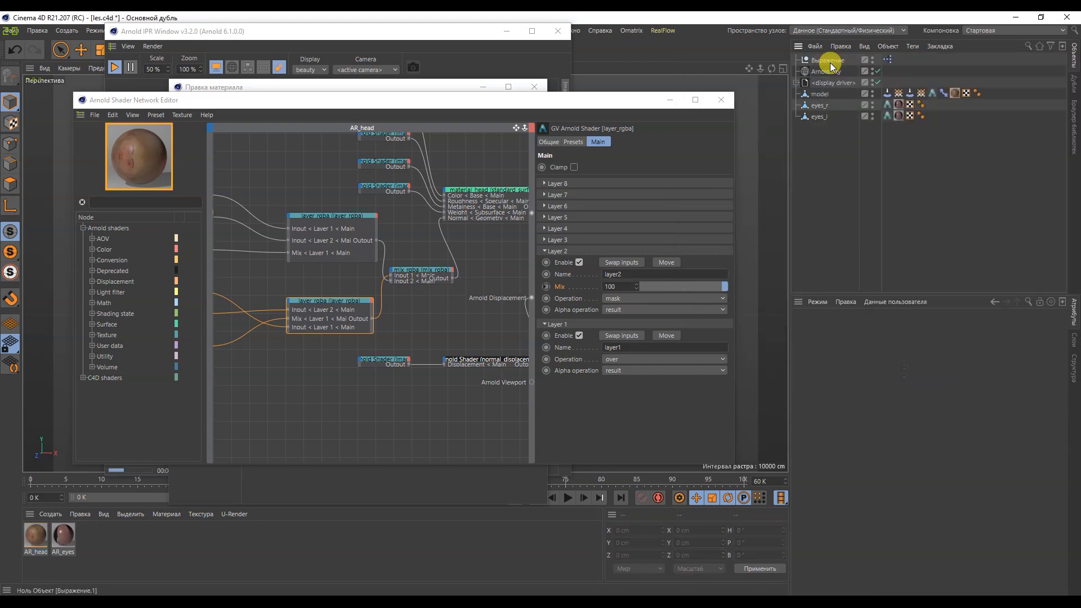
# Reopen the Выражение XPresso with the Brow_Up range mapper selected and arrange the windows so the render preview shows beside it
pyautogui.doubleClick(887, 59)
pyautogui.click(894, 164)
pyautogui.moveTo(862, 55); pyautogui.dragTo(444, 153)
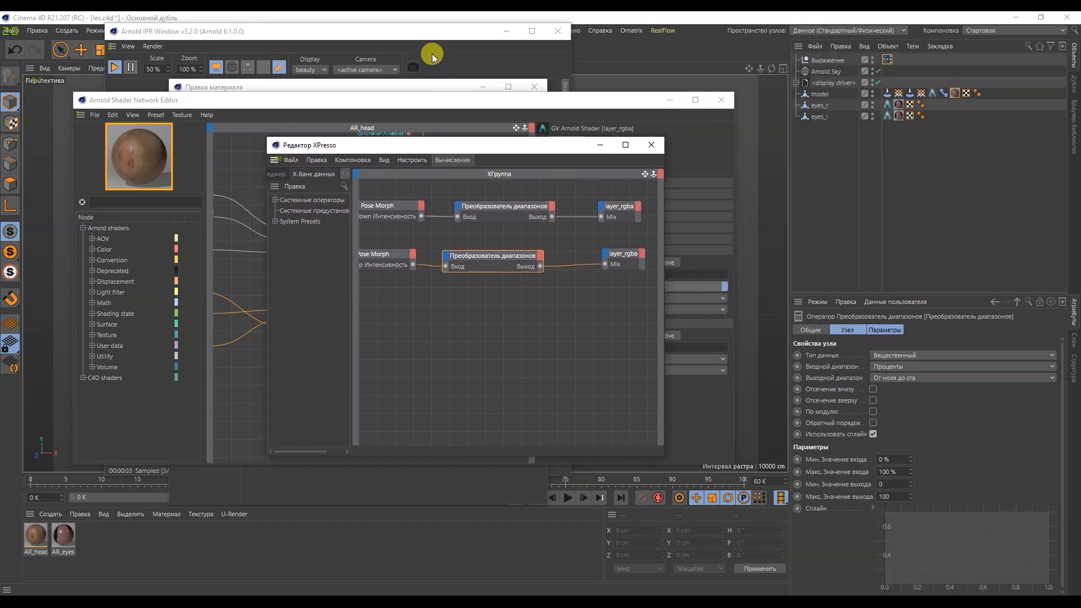
pyautogui.moveTo(440, 32); pyautogui.dragTo(353, 43)
pyautogui.moveTo(543, 146); pyautogui.dragTo(640, 76)
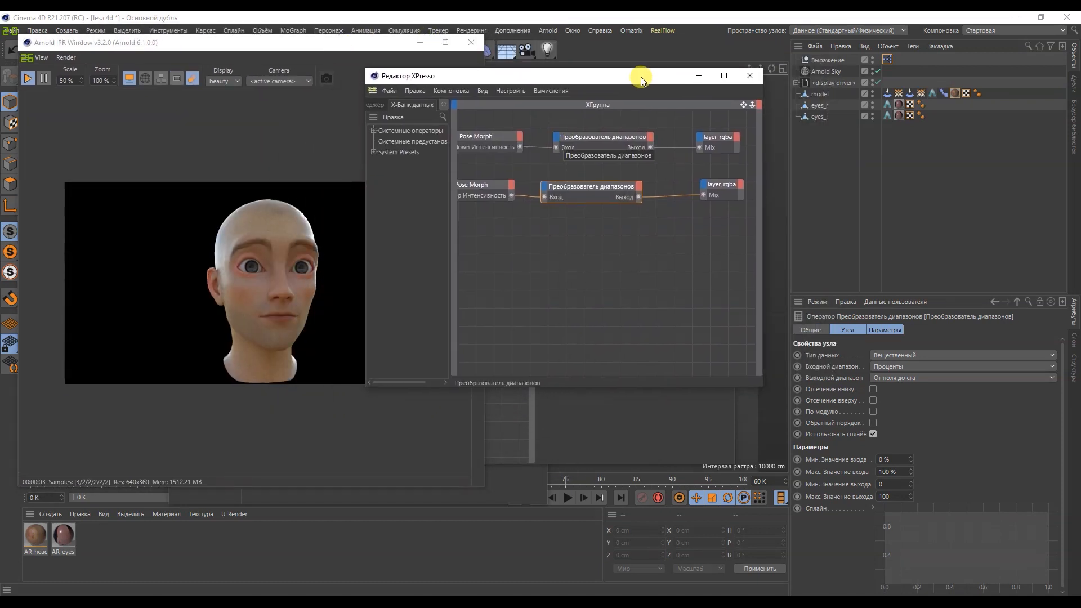
# Set the Brow_Up range mapper's input range to От ноля до ста with reversed order, maximum input 1 and maximum output 0.5
pyautogui.click(915, 365)
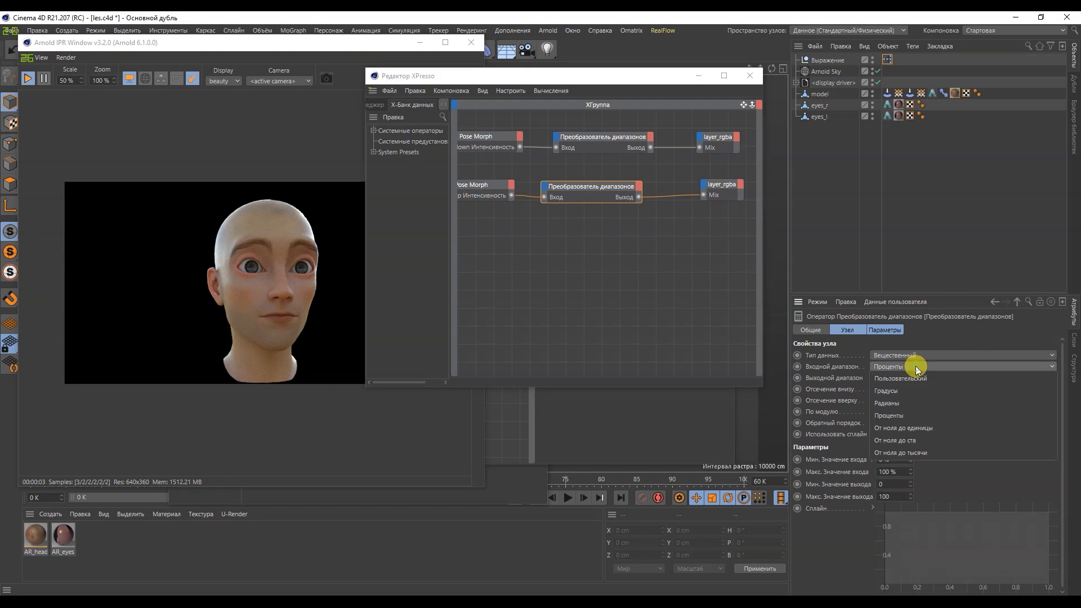
pyautogui.click(920, 436)
pyautogui.click(873, 423)
pyautogui.moveTo(896, 473); pyautogui.dragTo(872, 472)
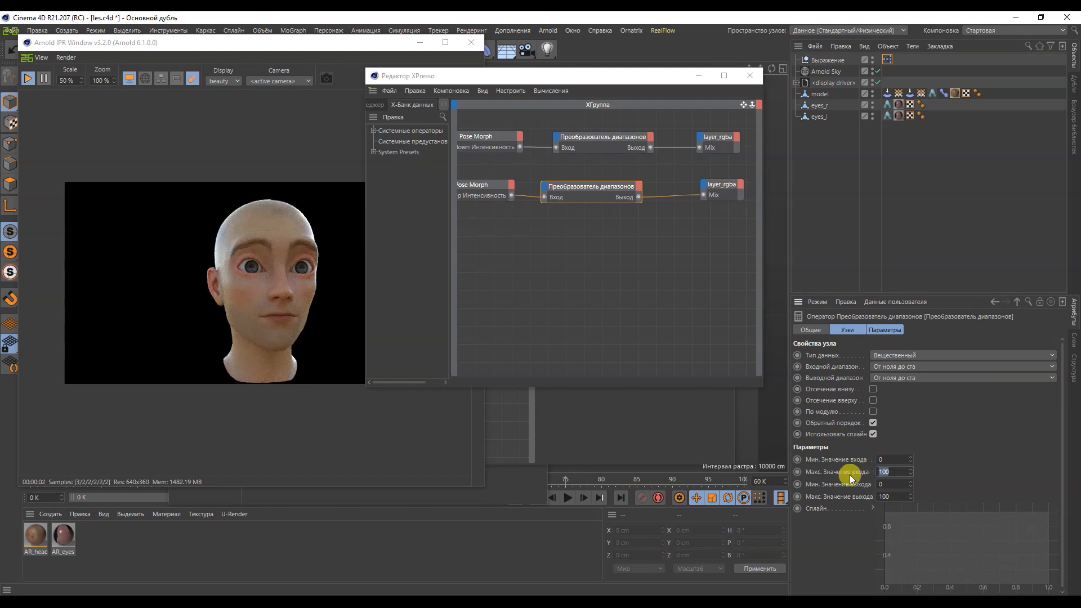
pyautogui.write('1')
pyautogui.moveTo(896, 496); pyautogui.dragTo(860, 495)
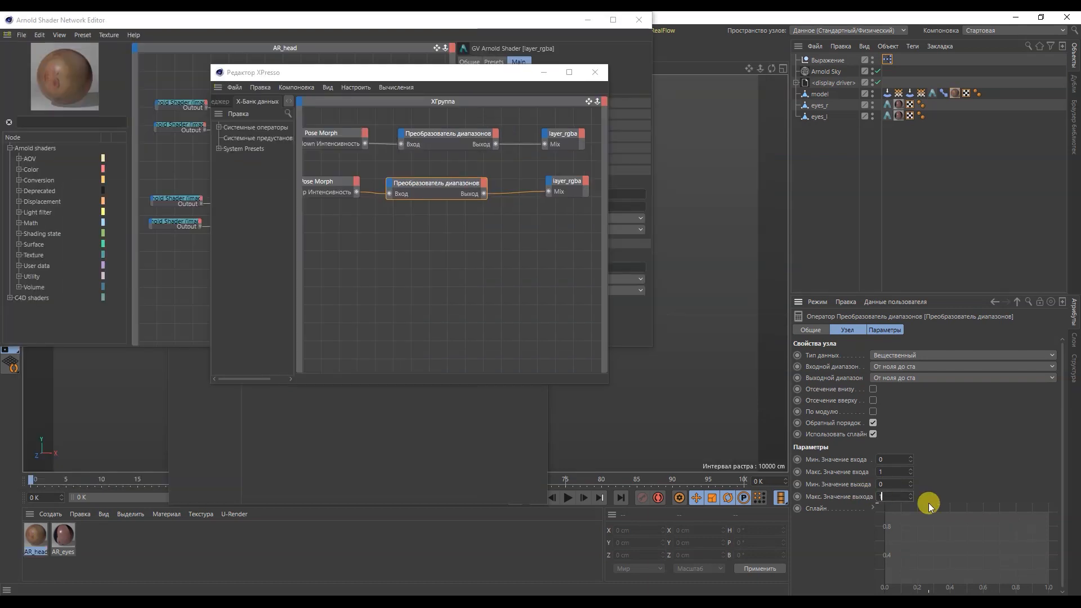
pyautogui.click(583, 73)
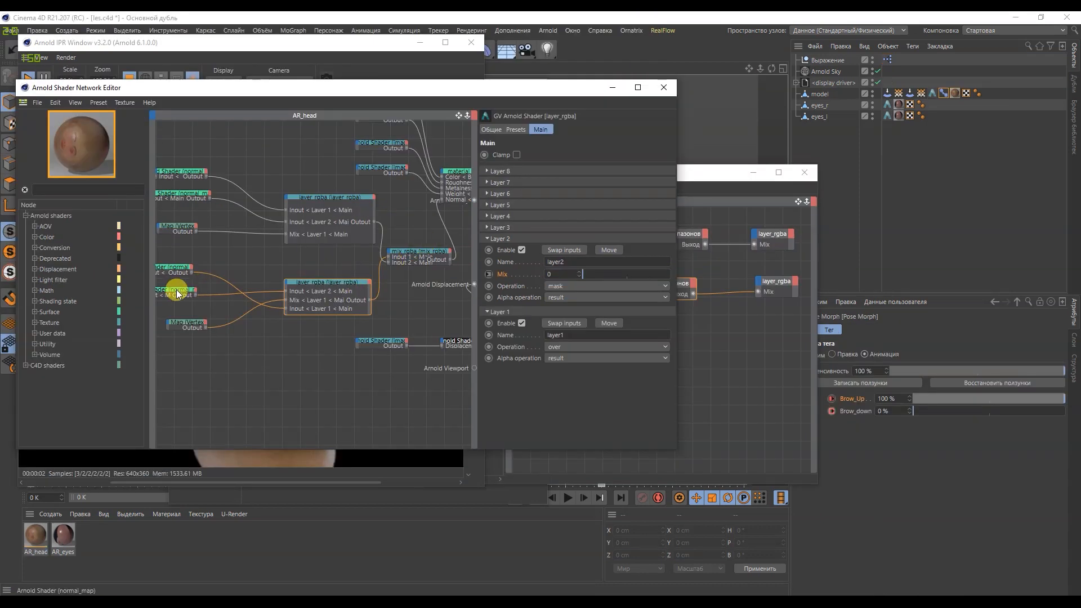
# Change the Strength of the normal_map node feeding the Layer 1 input of the lower layer_rgba
pyautogui.click(171, 271)
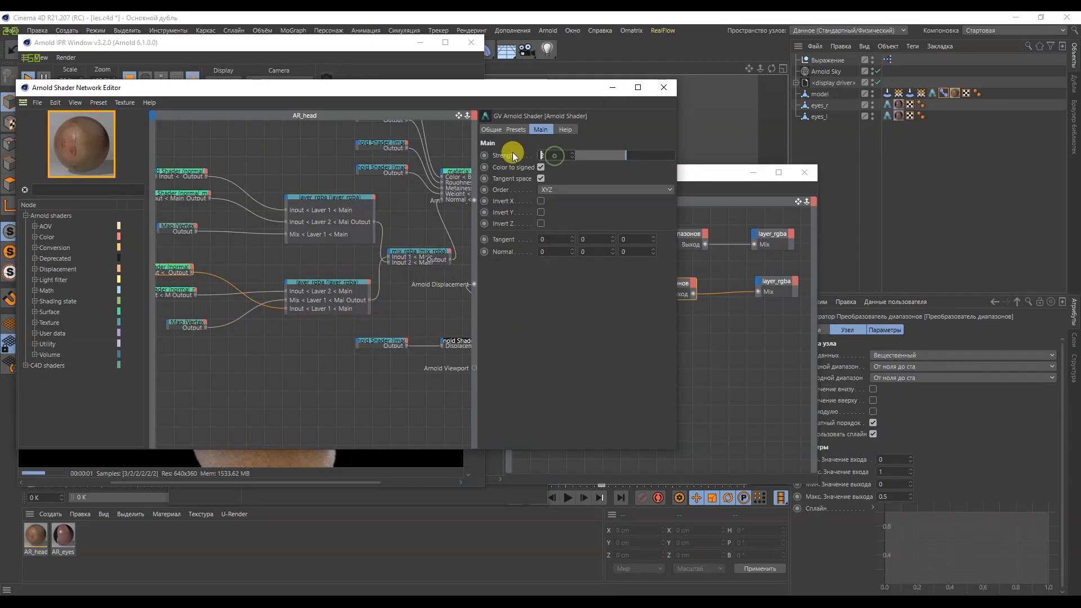
pyautogui.write('.5')
pyautogui.press('Return')
pyautogui.moveTo(473, 92); pyautogui.dragTo(541, 137)
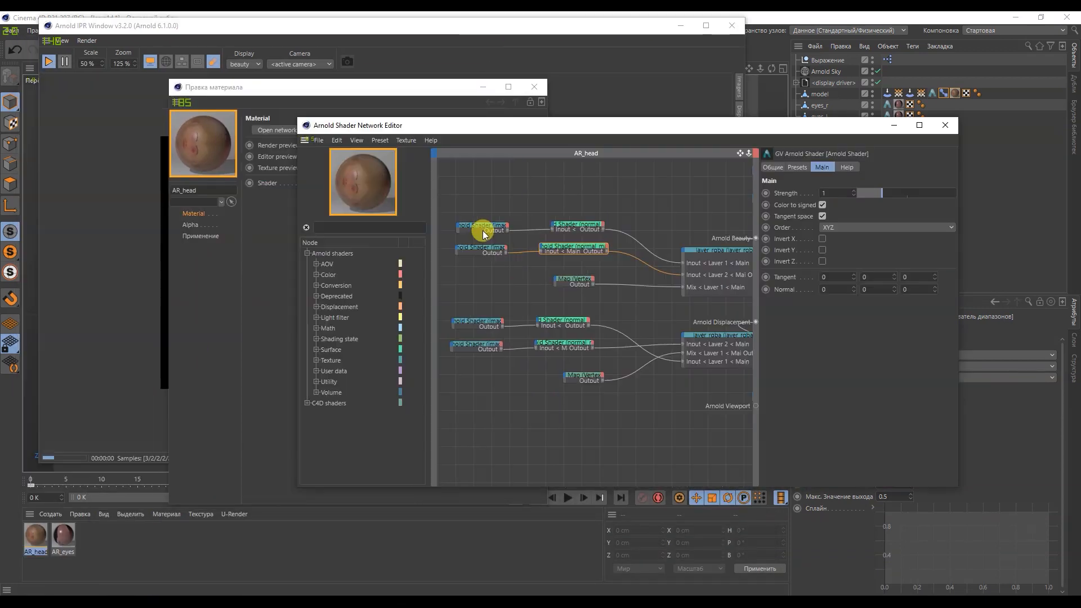
# Set the Strength of the normal_map node fed by brow_down_Normal.png to 1.5, and close the shader network and render preview windows
pyautogui.click(482, 231)
pyautogui.doubleClick(898, 279)
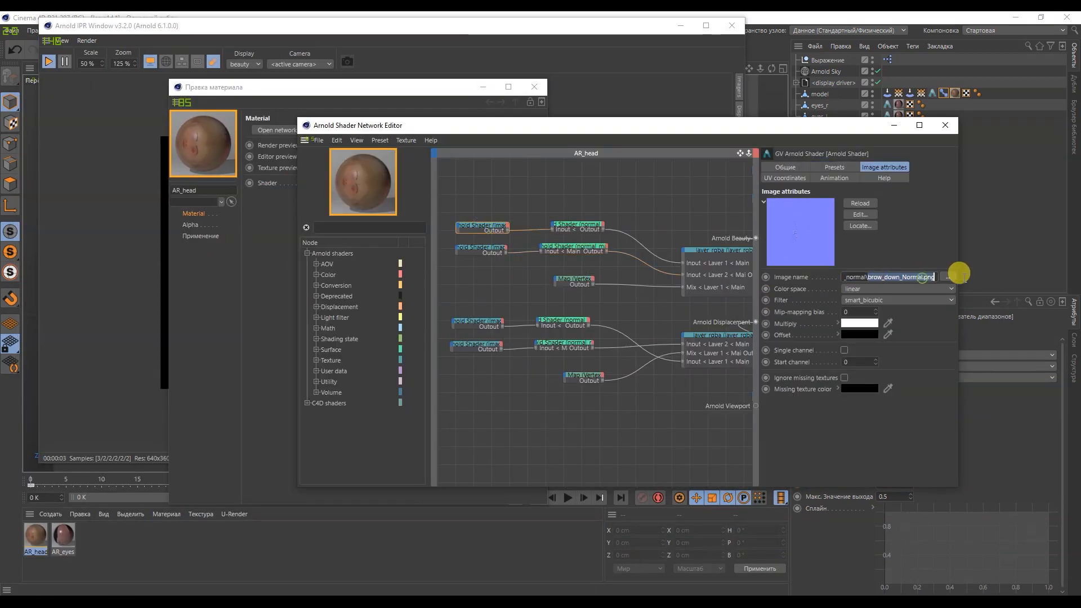
pyautogui.click(578, 224)
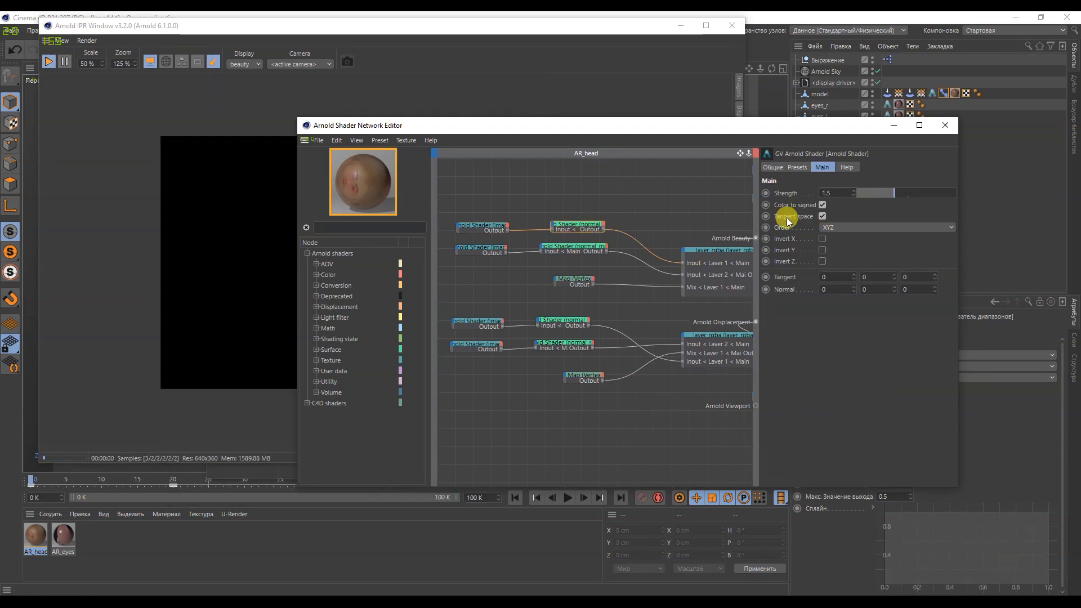
pyautogui.click(945, 125)
pyautogui.scroll(1, 430, 210)
pyautogui.click(732, 31)
pyautogui.click(575, 63)
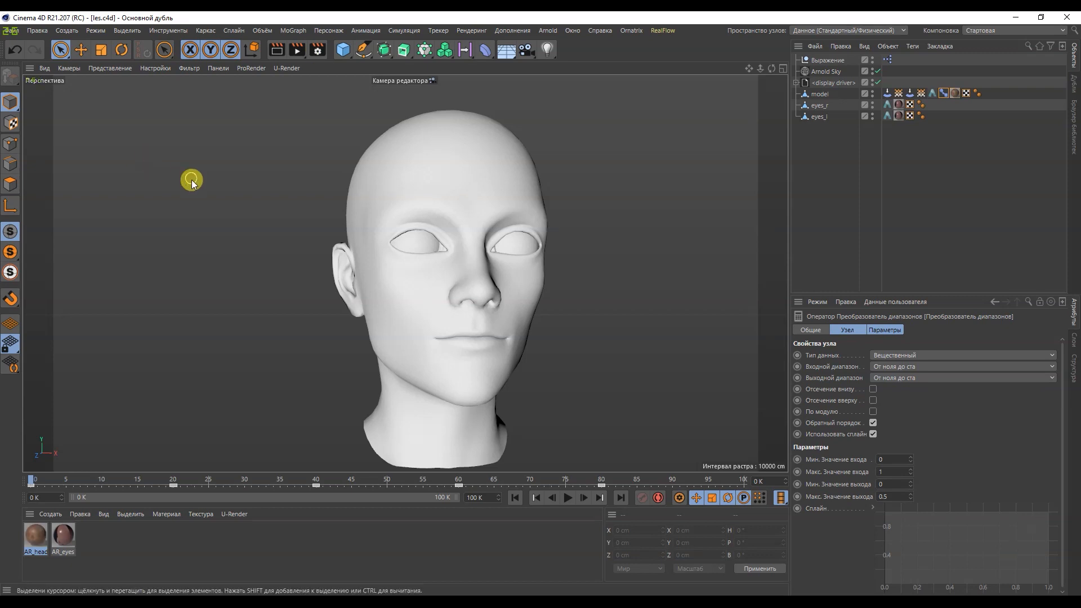
# Render the animation for frames 0 to 80 in the Picture Viewer and play it back from the first frame
pyautogui.click(297, 53)
pyautogui.click(588, 354)
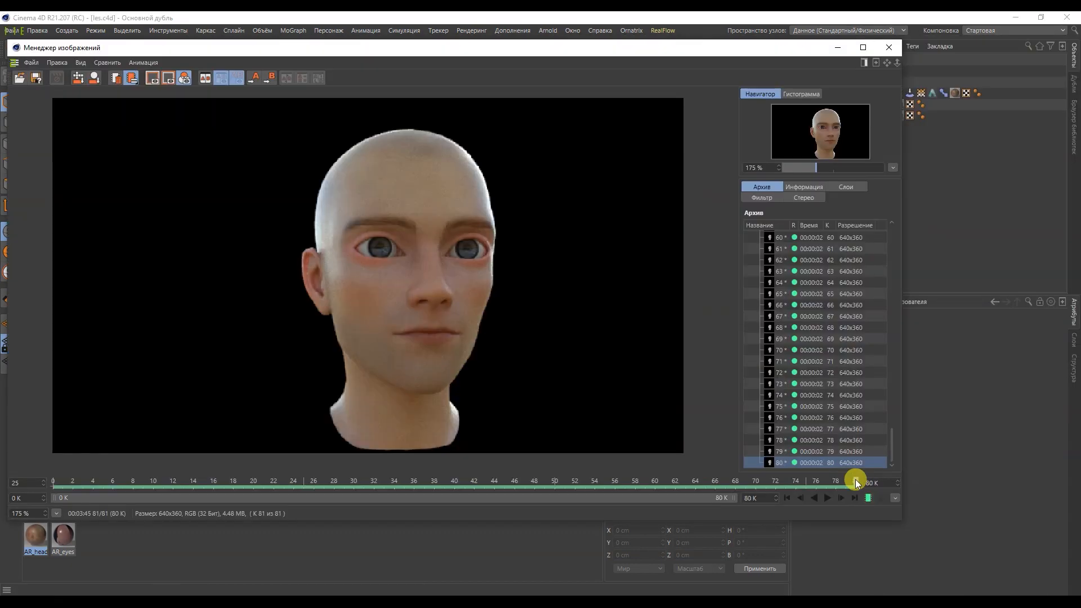
pyautogui.moveTo(855, 478)
pyautogui.mouseDown()
pyautogui.moveTo(439, 484)
pyautogui.moveTo(12, 446)
pyautogui.mouseUp()
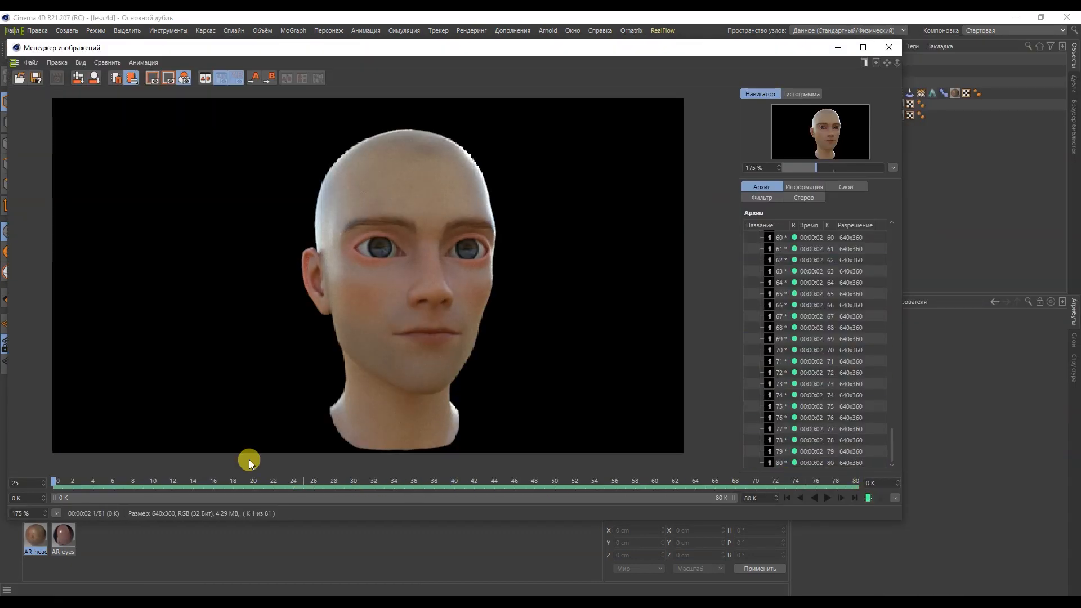
pyautogui.click(829, 499)
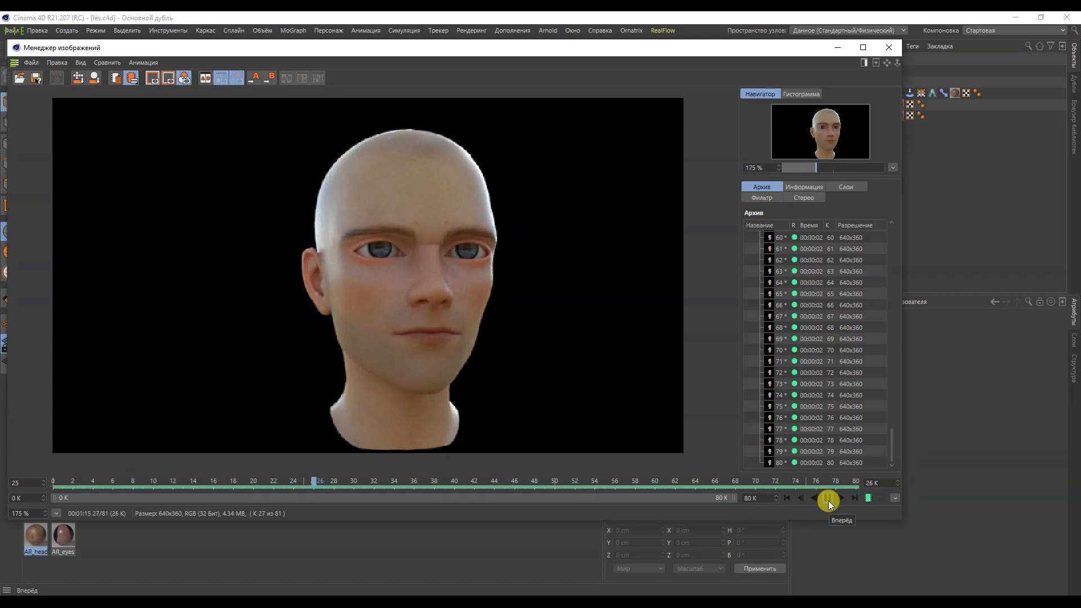